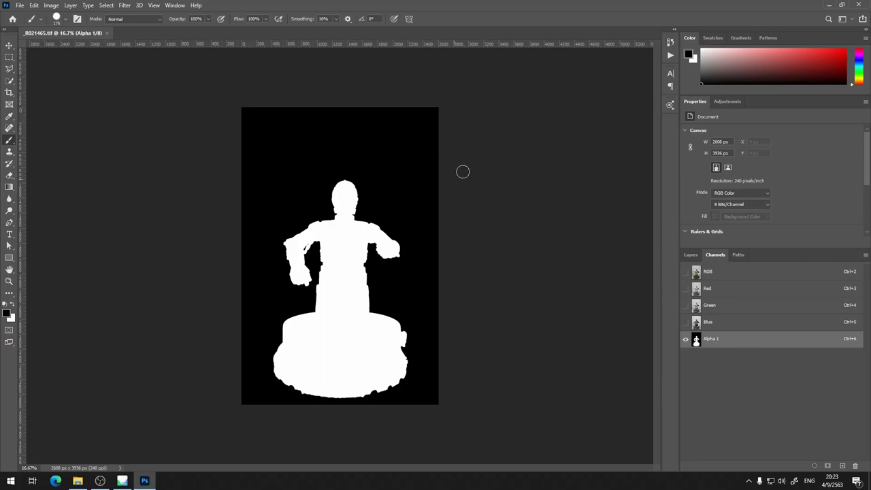
# - Close Photoshop, switch to Agisoft Metashape and add a new chunk to the empty workspace
pyautogui.click(855, 13)
pyautogui.click(858, 5)
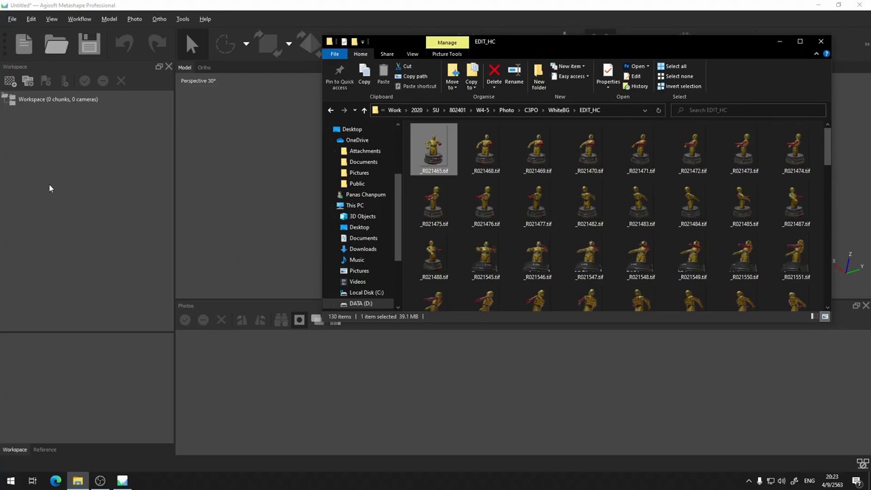
pyautogui.click(77, 99)
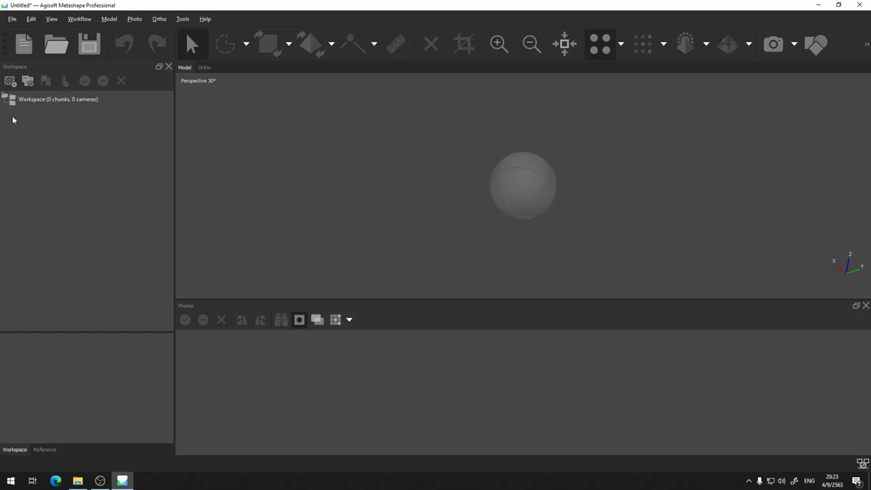
pyautogui.rightClick(51, 100)
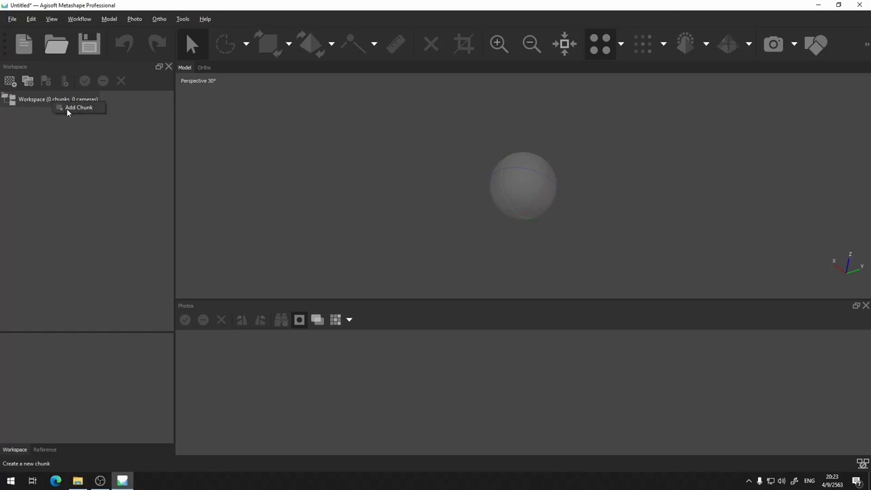
pyautogui.click(67, 109)
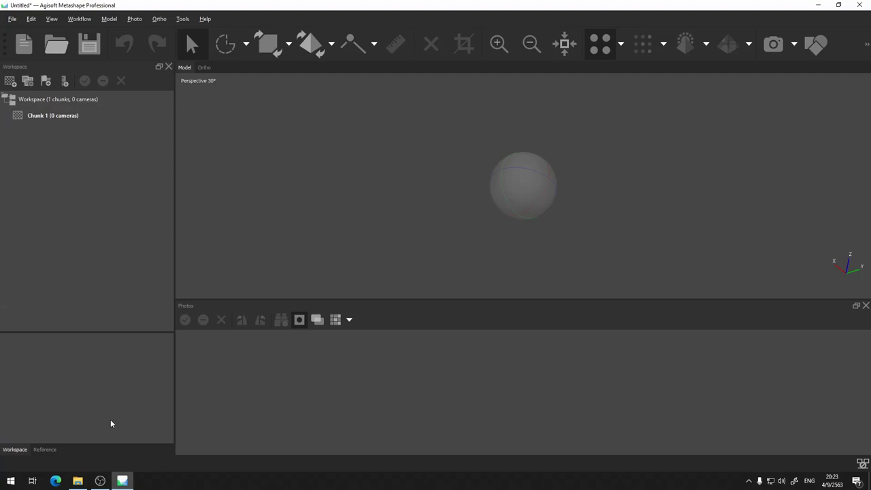
# - Add all the TIF photos from the EDIT_HC folder to Chunk 1
pyautogui.click(78, 480)
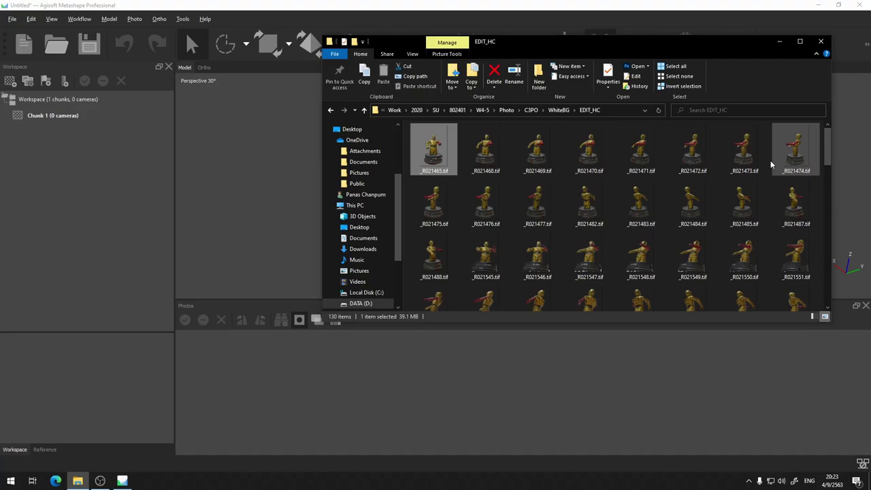
pyautogui.hotkey('ctrl', 'a')
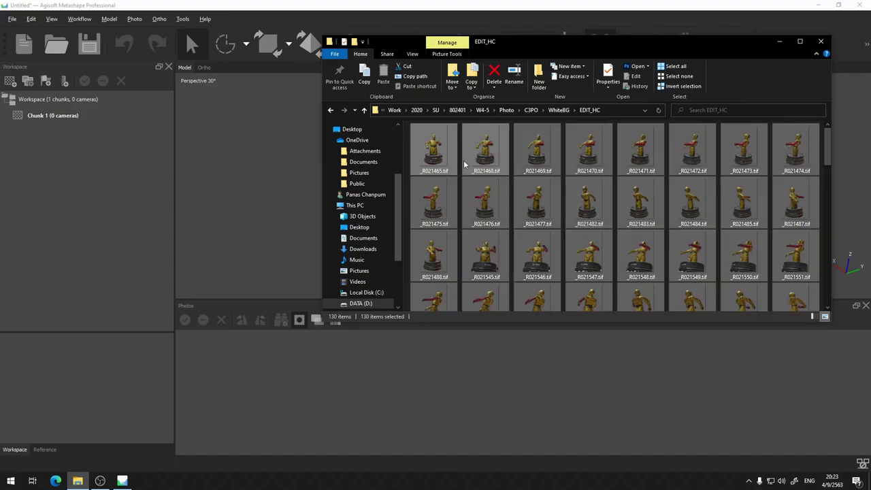
pyautogui.moveTo(440, 159); pyautogui.dragTo(47, 122)
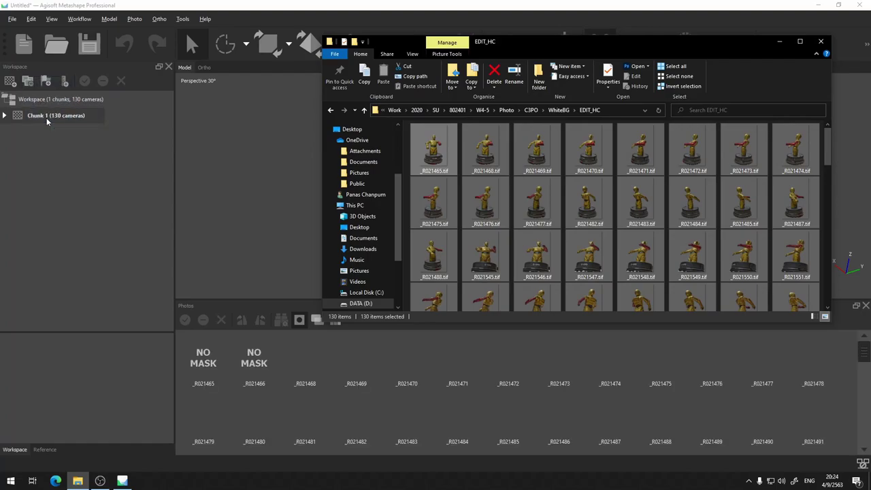
pyautogui.click(781, 43)
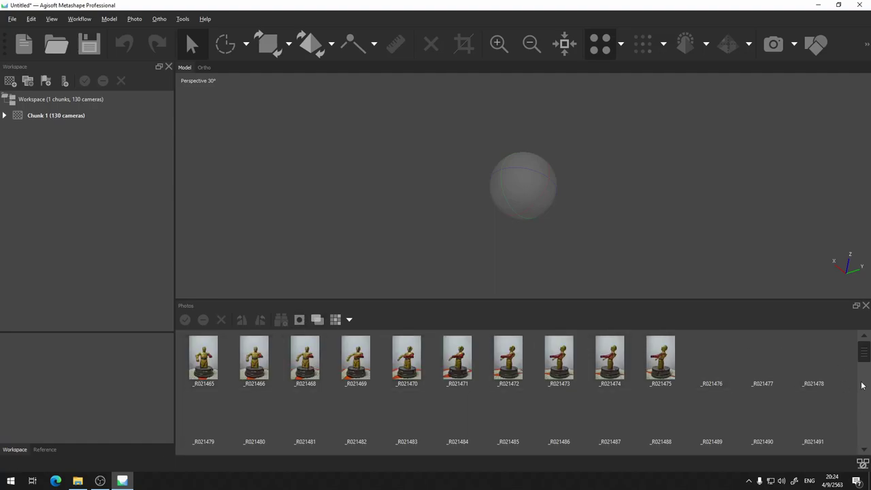
pyautogui.moveTo(863, 349); pyautogui.dragTo(869, 397)
pyautogui.scroll(5, 863, 402)
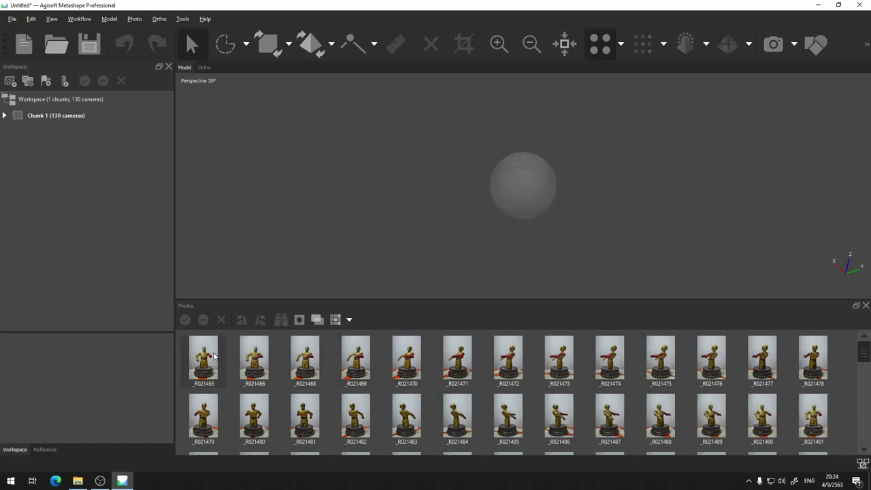
# - Import masks with the From Alpha method and Replacement operation, applied to all cameras
pyautogui.rightClick(213, 360)
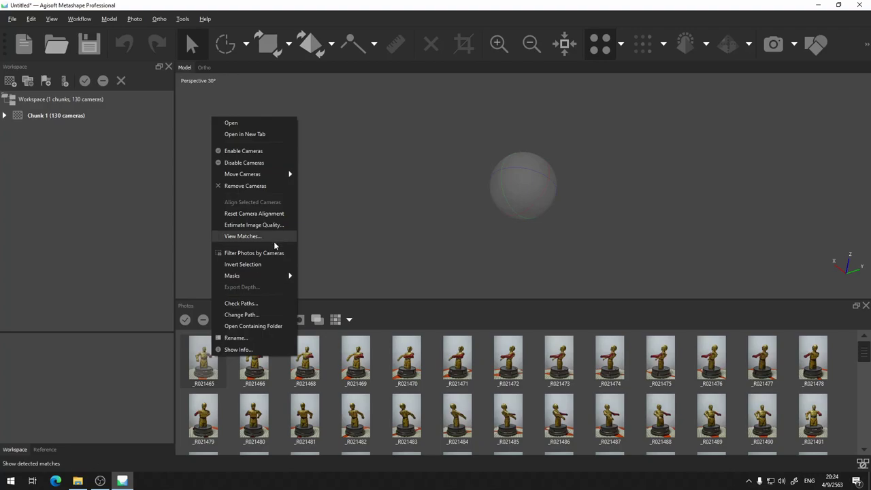
pyautogui.moveTo(278, 278)
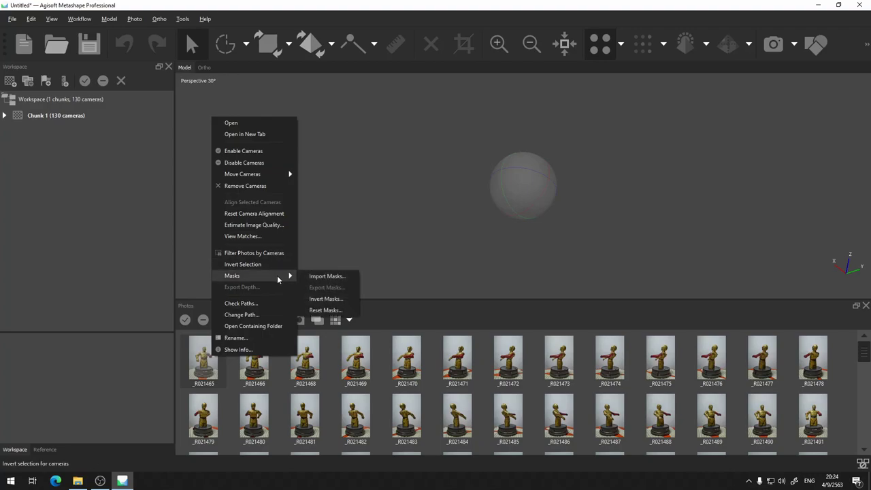
pyautogui.click(327, 277)
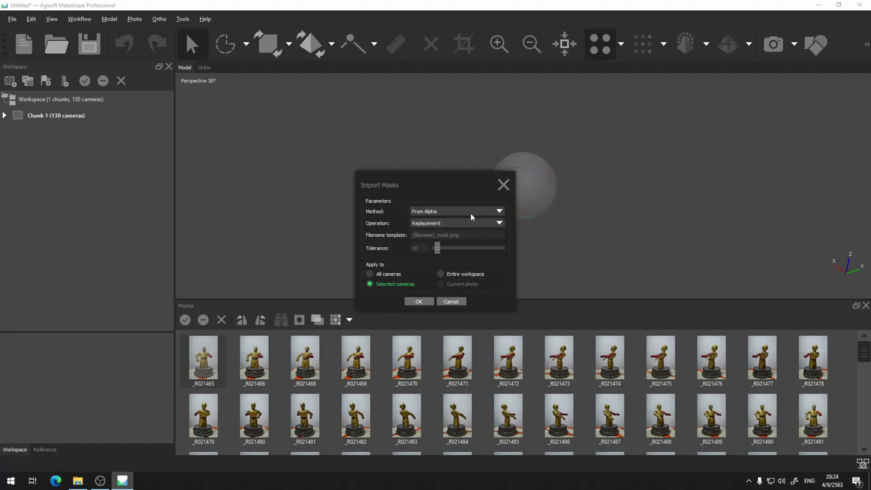
pyautogui.click(369, 274)
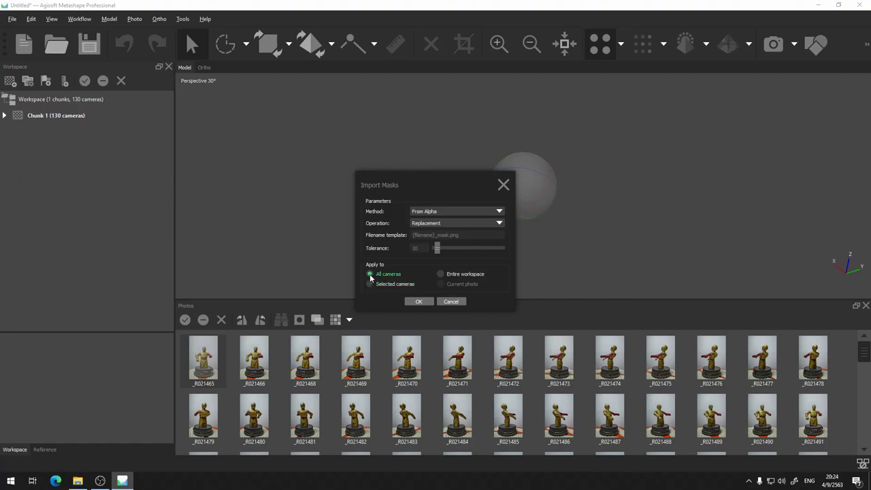
pyautogui.click(420, 302)
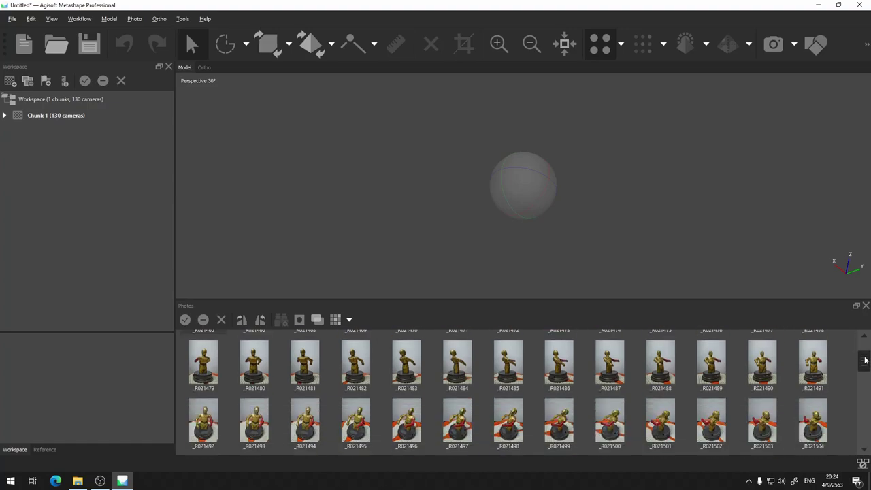
# - Display the photo thumbnails as masks and check the imported silhouettes
pyautogui.click(301, 324)
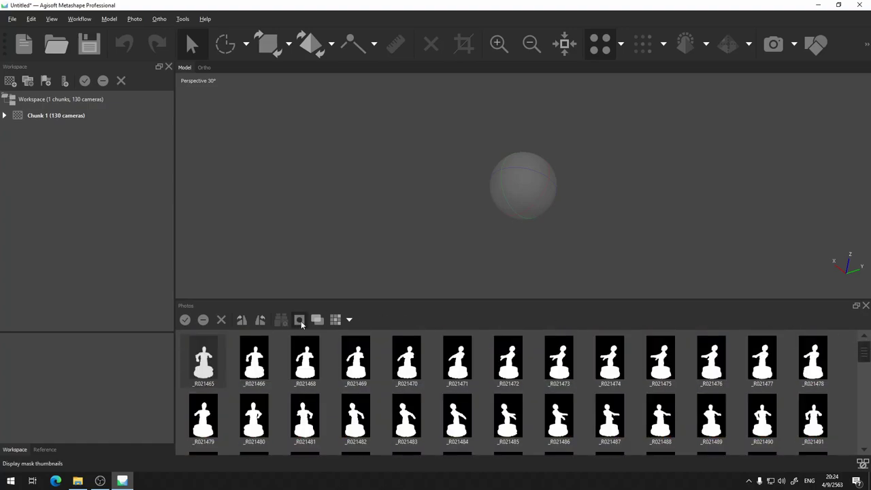
pyautogui.click(300, 323)
pyautogui.click(299, 322)
pyautogui.moveTo(863, 358); pyautogui.dragTo(866, 339)
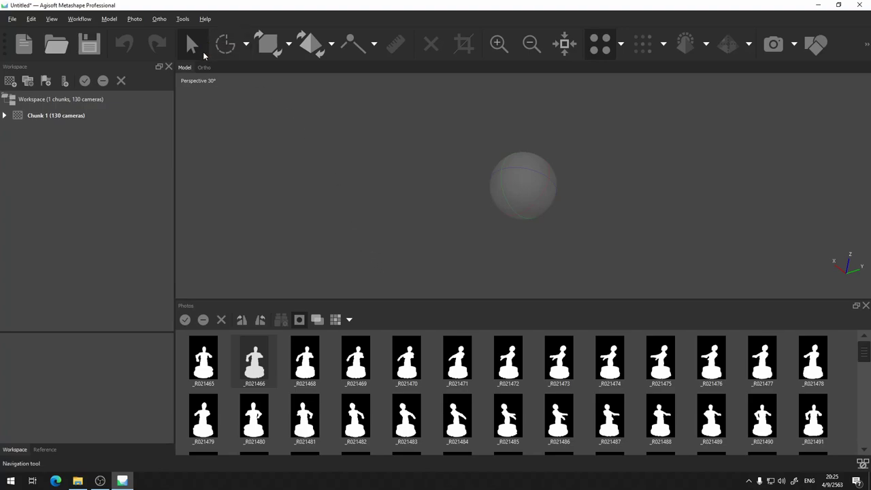
# - Set up photo alignment with the advanced options shown, High accuracy and Source as the reference preselection mode
pyautogui.click(81, 20)
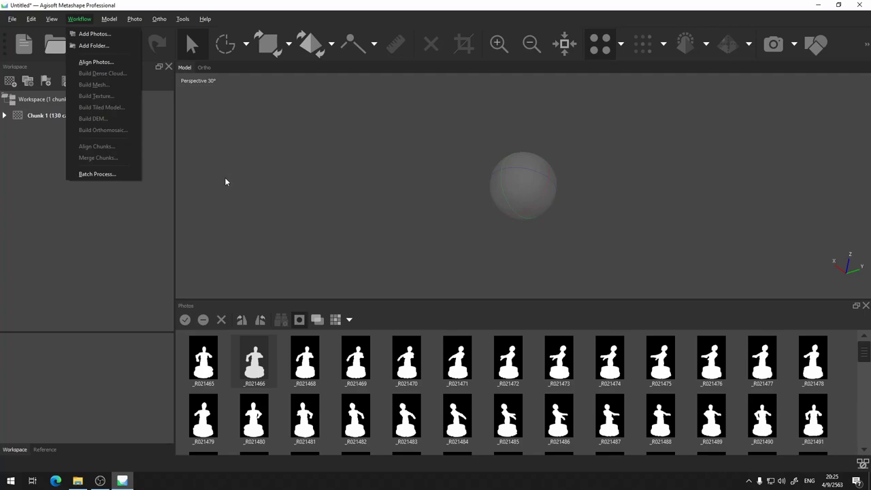
pyautogui.click(100, 63)
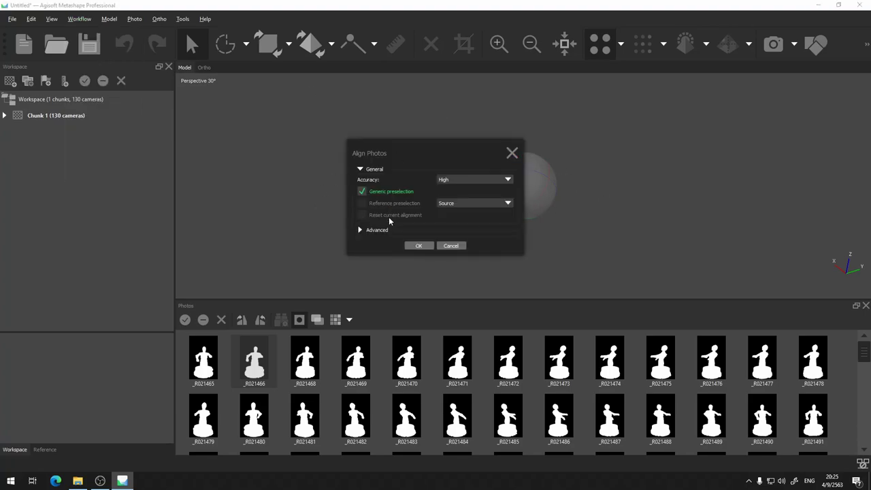
pyautogui.moveTo(406, 155); pyautogui.dragTo(401, 108)
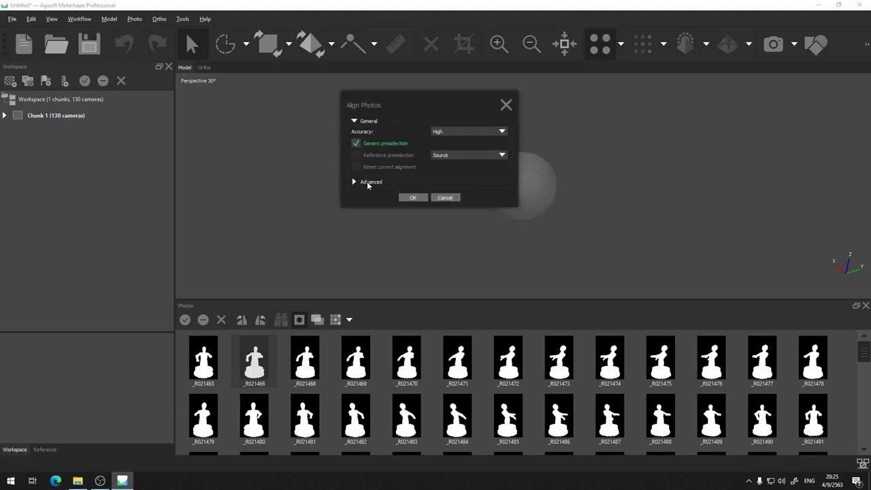
pyautogui.click(354, 183)
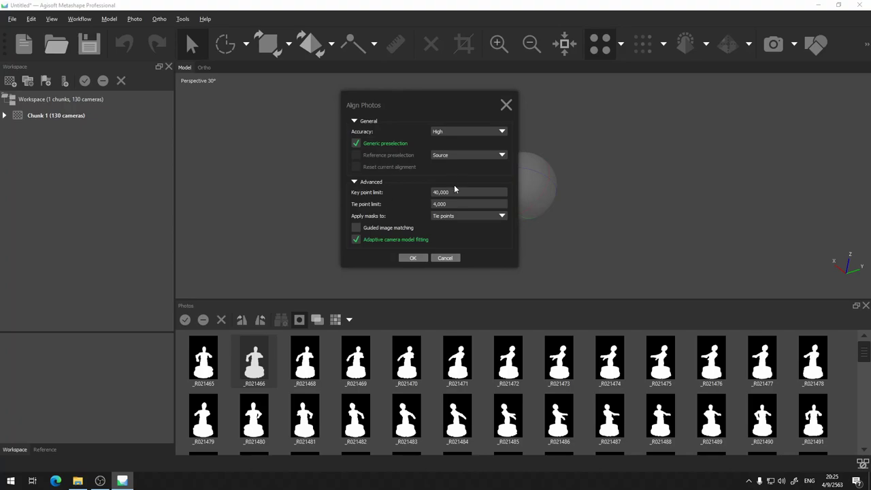
pyautogui.click(460, 134)
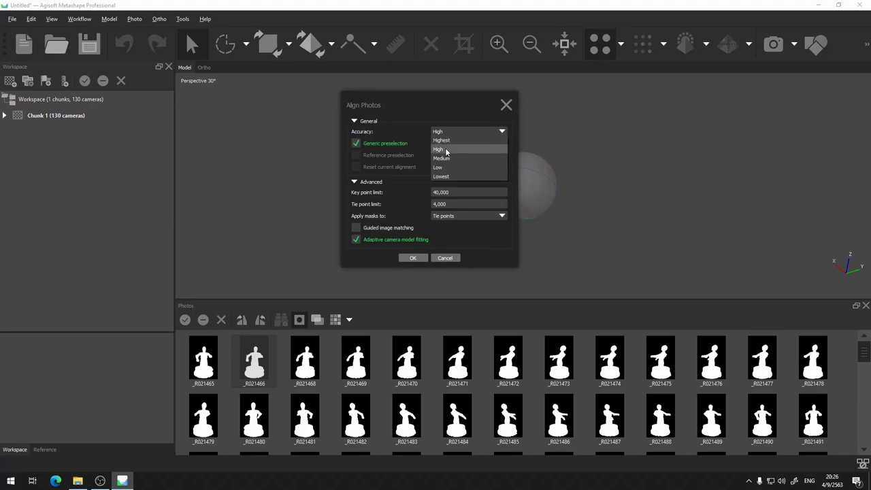
pyautogui.click(446, 150)
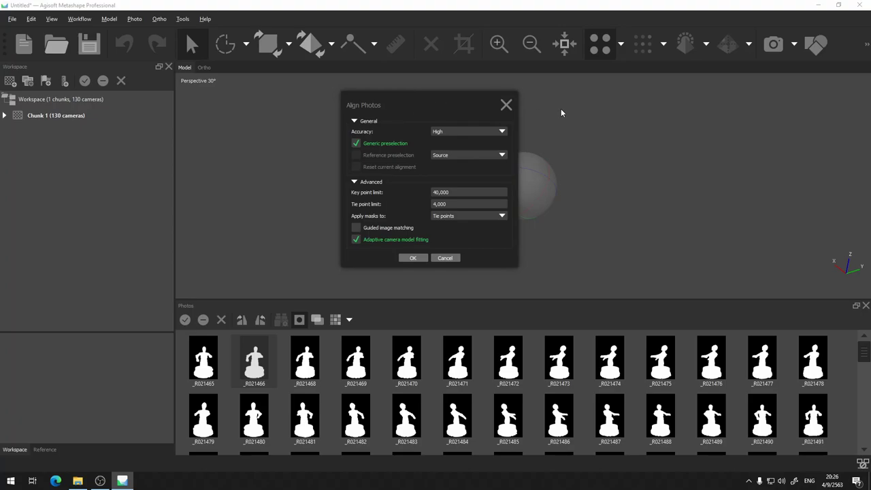
pyautogui.click(456, 156)
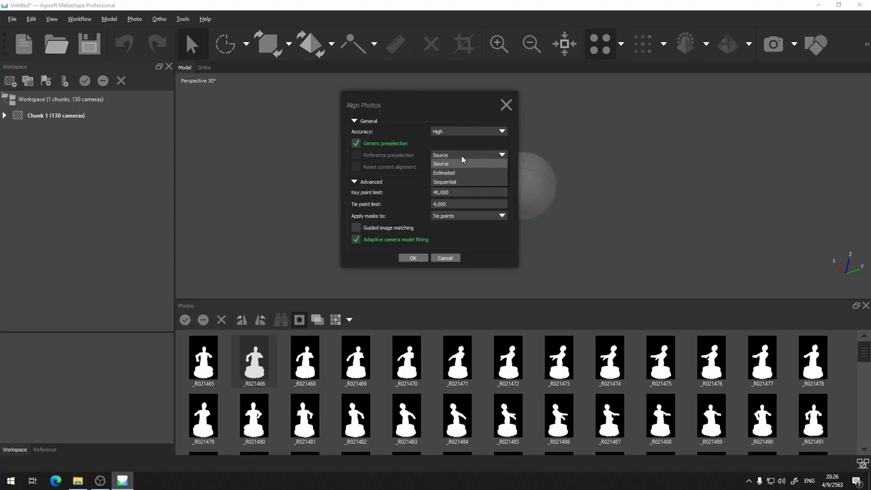
pyautogui.click(461, 164)
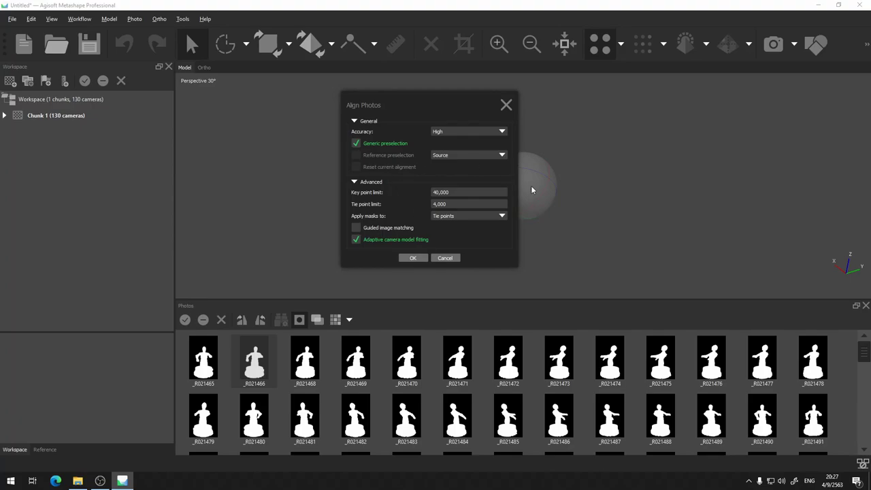
# - Apply masks to tie points and run the photo alignment
pyautogui.click(473, 219)
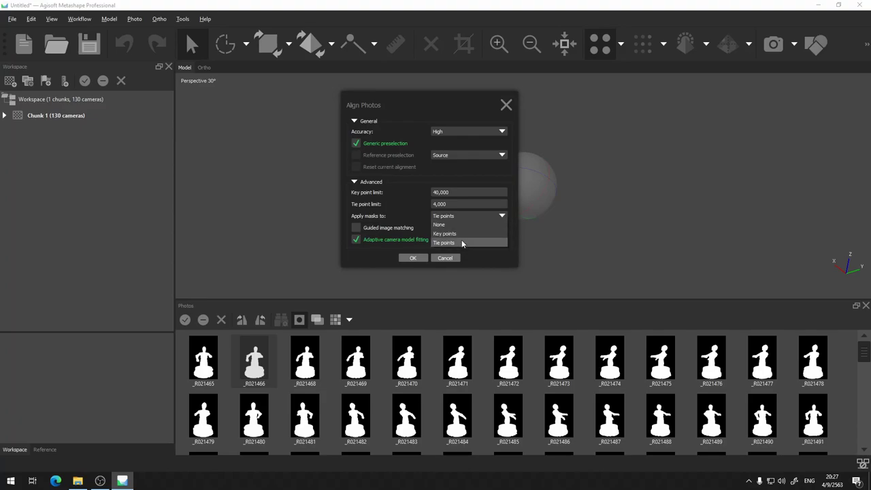
pyautogui.click(462, 243)
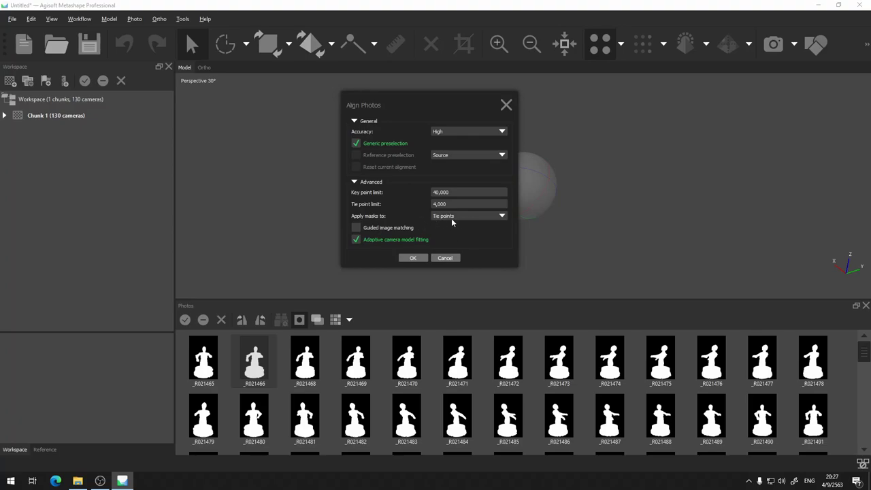
pyautogui.click(453, 218)
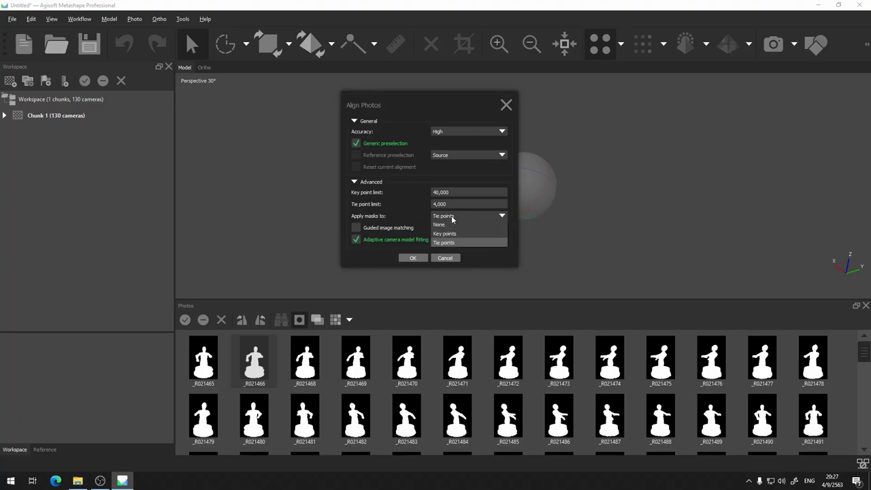
pyautogui.click(416, 220)
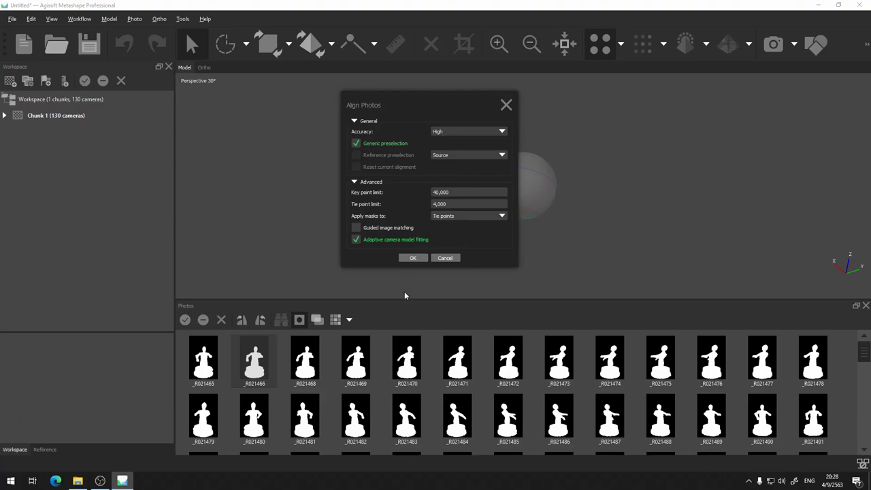
pyautogui.click(415, 259)
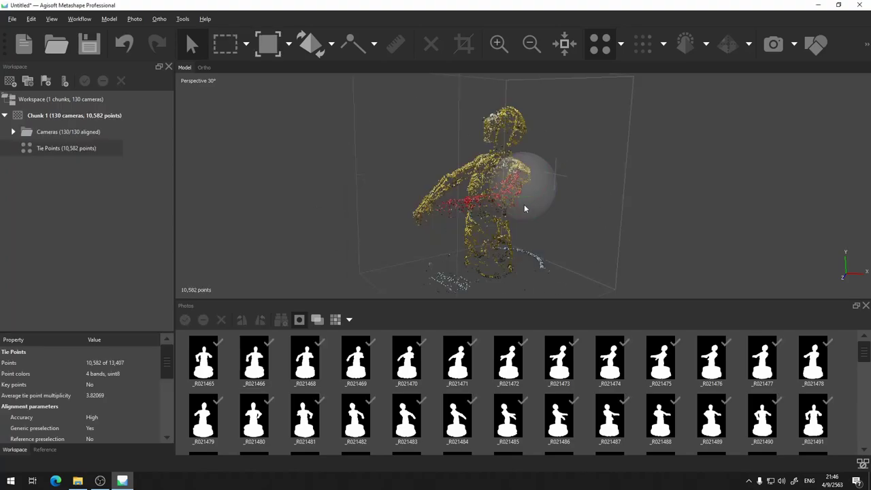
# - Examine the aligned tie point cloud of the figure and its bounding region from several angles
pyautogui.moveTo(526, 200); pyautogui.dragTo(544, 192)
pyautogui.moveTo(542, 161); pyautogui.dragTo(460, 198)
pyautogui.moveTo(549, 206)
pyautogui.mouseDown()
pyautogui.moveTo(551, 198)
pyautogui.moveTo(539, 211)
pyautogui.mouseUp()
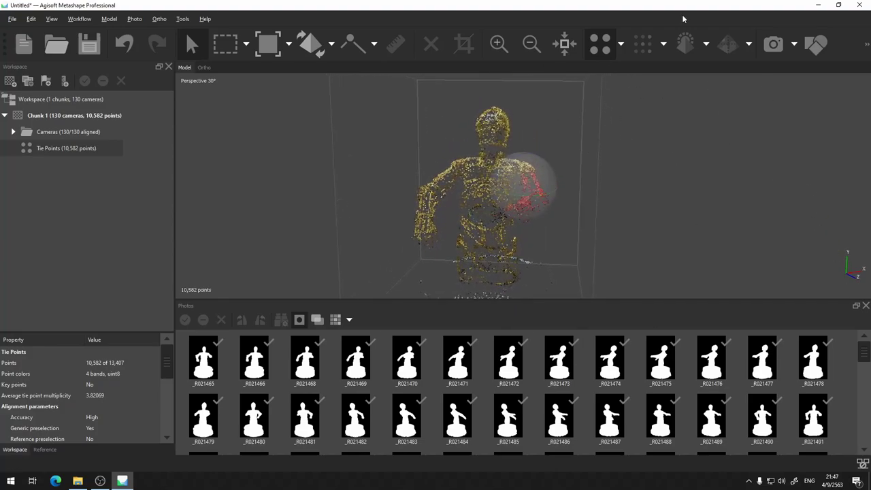
pyautogui.click(619, 45)
pyautogui.click(620, 70)
pyautogui.moveTo(619, 253); pyautogui.dragTo(556, 202)
pyautogui.moveTo(530, 162); pyautogui.dragTo(528, 212)
pyautogui.scroll(-5, 577, 192)
pyautogui.scroll(5, 552, 201)
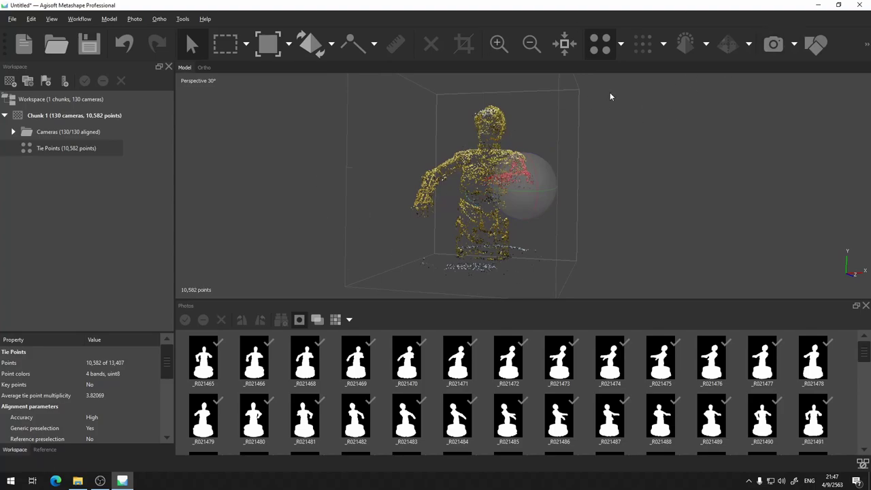
pyautogui.moveTo(551, 194); pyautogui.dragTo(618, 91)
pyautogui.scroll(-3, 600, 126)
pyautogui.moveTo(601, 126); pyautogui.dragTo(521, 210)
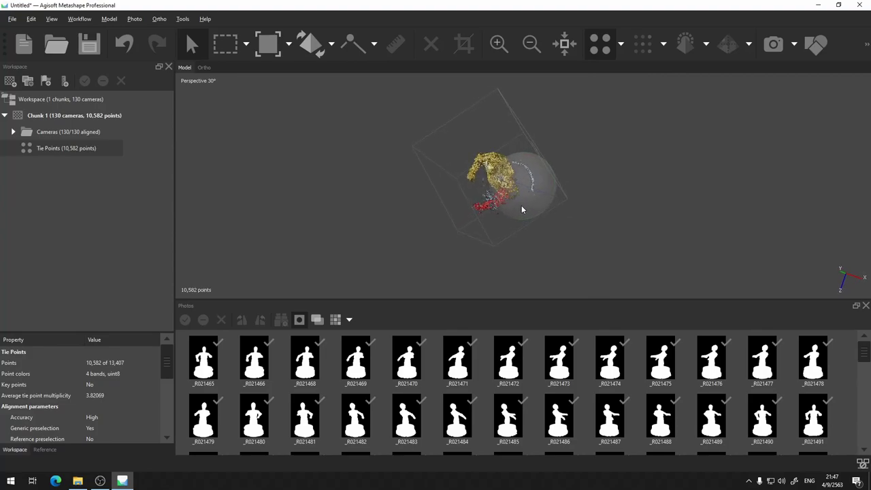
pyautogui.click(72, 20)
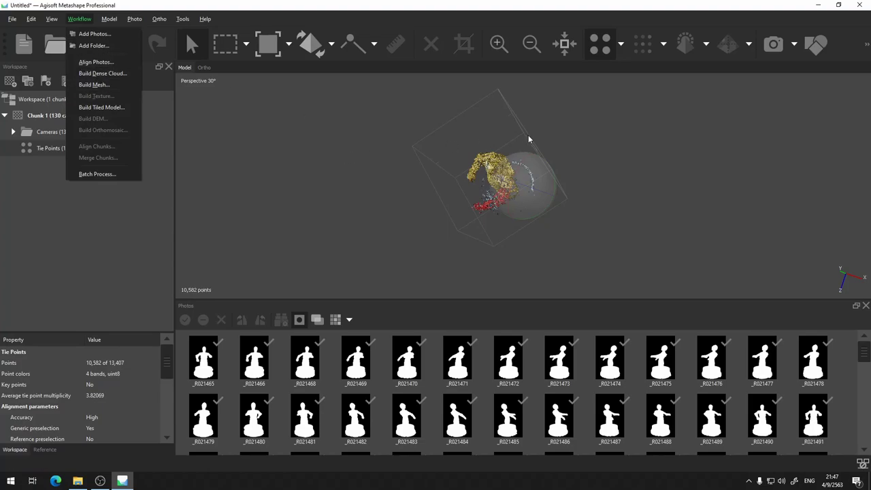
pyautogui.click(602, 178)
pyautogui.moveTo(560, 189); pyautogui.dragTo(628, 208)
pyautogui.moveTo(630, 177); pyautogui.dragTo(535, 173)
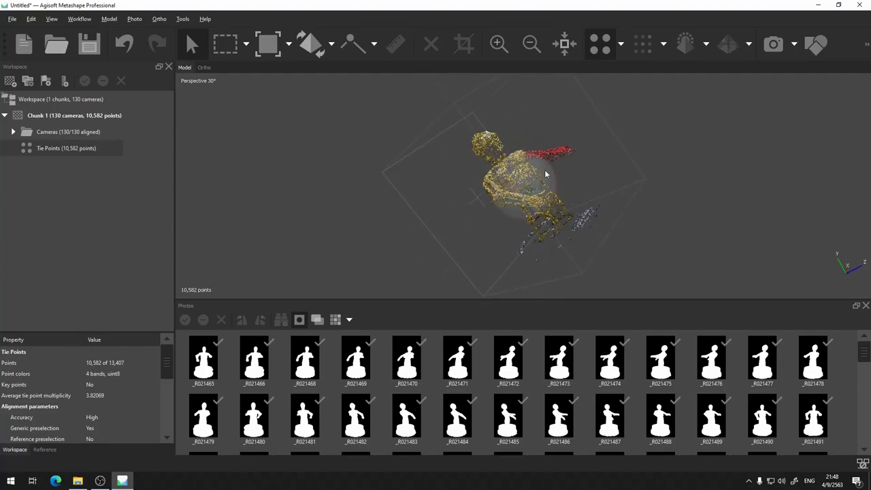
pyautogui.moveTo(660, 209); pyautogui.dragTo(529, 196)
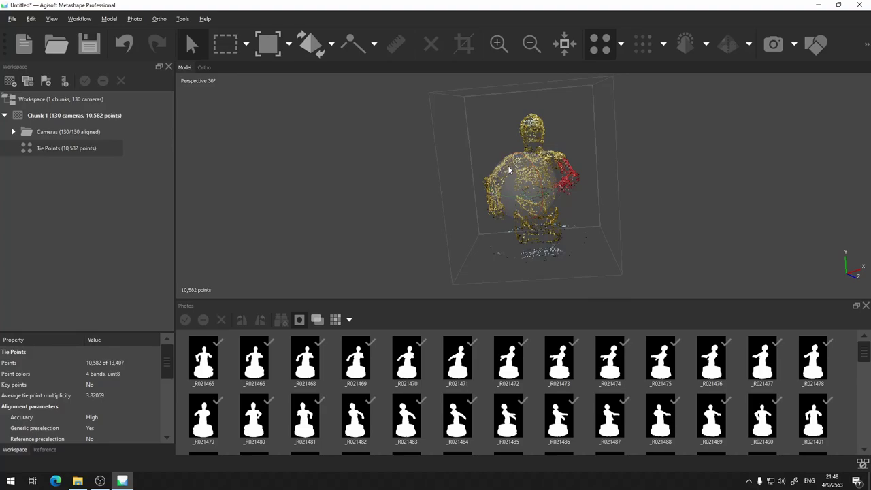
# - Straighten the figure by rotating the model slightly with the Rotate Object tool
pyautogui.moveTo(503, 168); pyautogui.dragTo(509, 186)
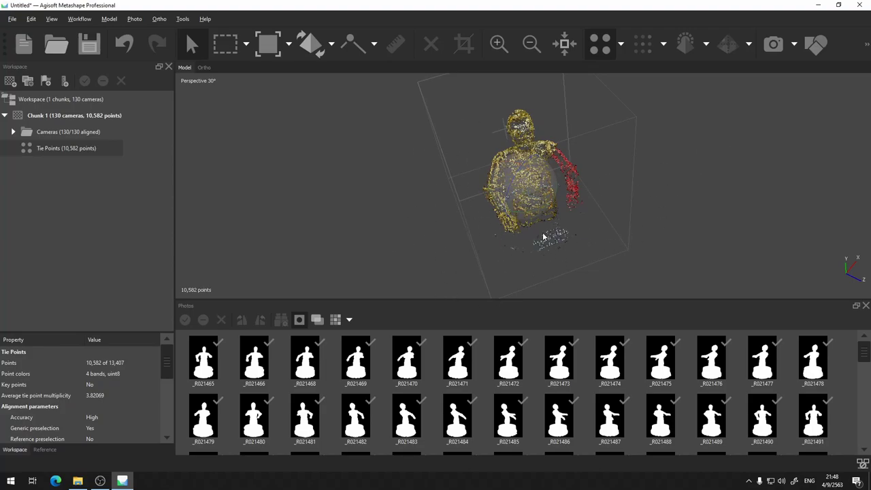
pyautogui.moveTo(543, 235); pyautogui.dragTo(514, 158)
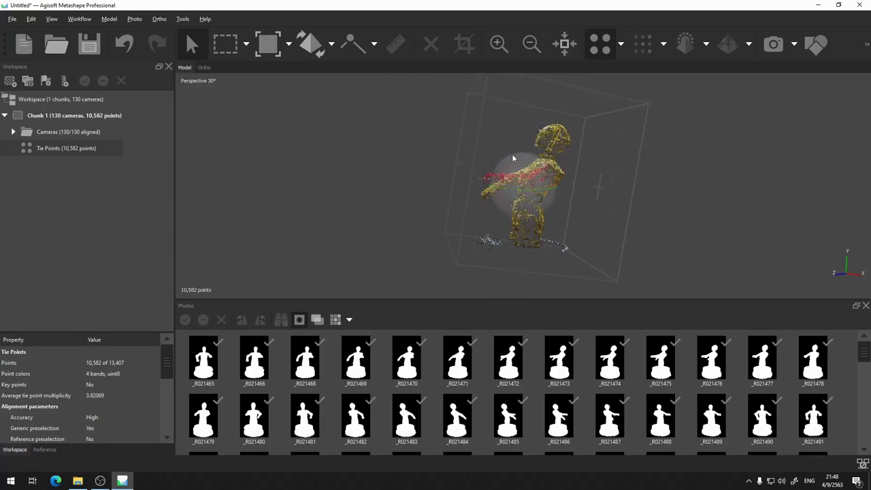
pyautogui.click(313, 48)
pyautogui.moveTo(526, 163); pyautogui.dragTo(519, 166)
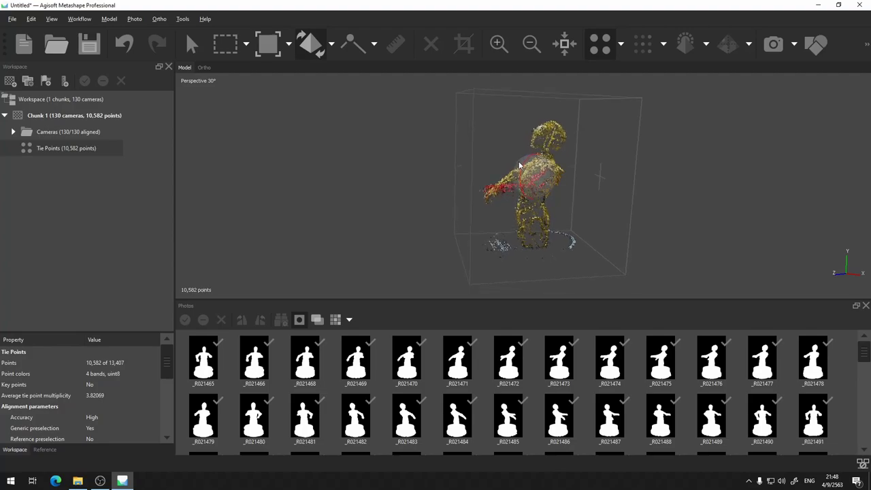
# - Resize the reconstruction region so that its sides fit more closely around the figure and its base
pyautogui.click(272, 44)
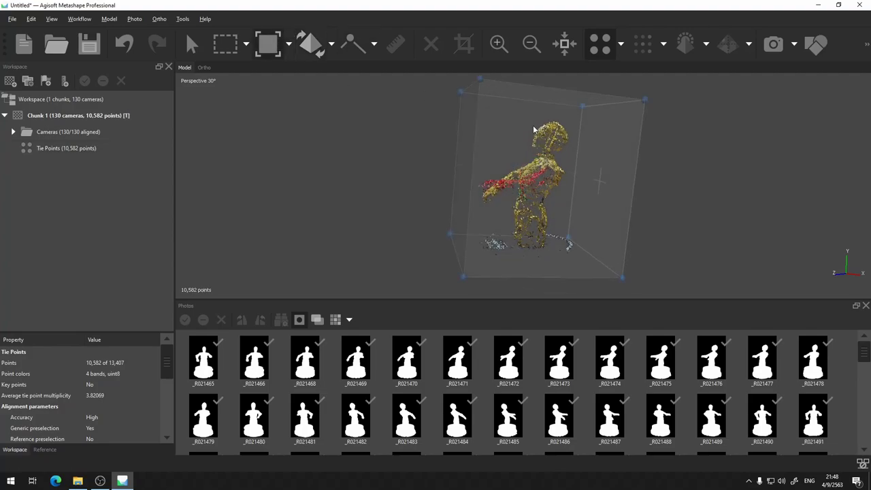
pyautogui.click(289, 45)
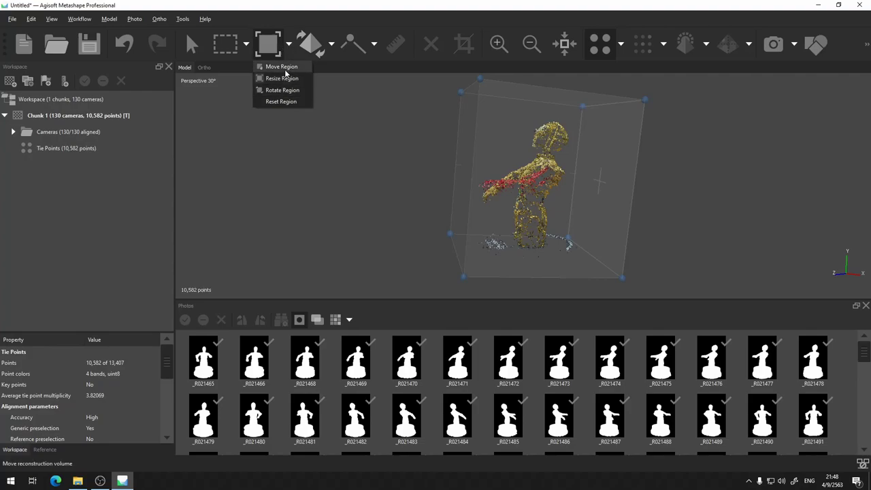
pyautogui.click(288, 79)
pyautogui.moveTo(423, 234); pyautogui.dragTo(708, 125)
pyautogui.moveTo(551, 255); pyautogui.dragTo(561, 251)
pyautogui.moveTo(653, 218); pyautogui.dragTo(591, 236)
pyautogui.moveTo(646, 173); pyautogui.dragTo(648, 198)
pyautogui.moveTo(597, 88); pyautogui.dragTo(547, 192)
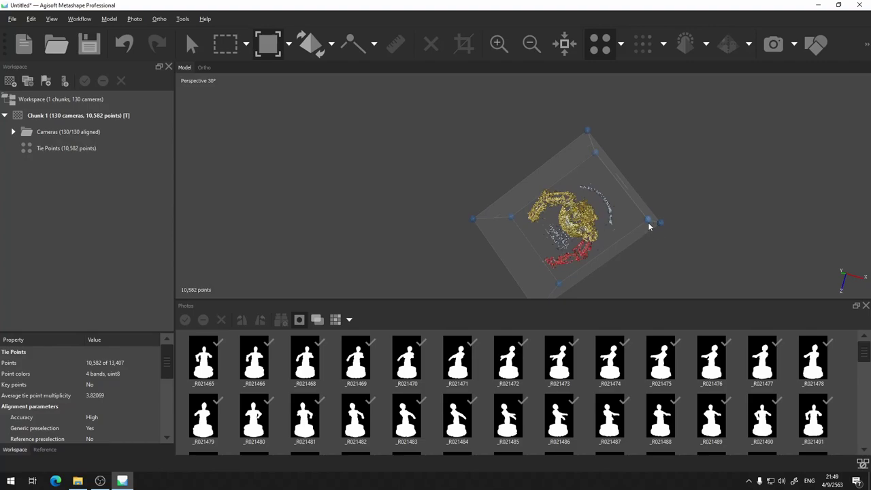
pyautogui.moveTo(649, 223); pyautogui.dragTo(743, 221)
pyautogui.moveTo(563, 158); pyautogui.dragTo(696, 220)
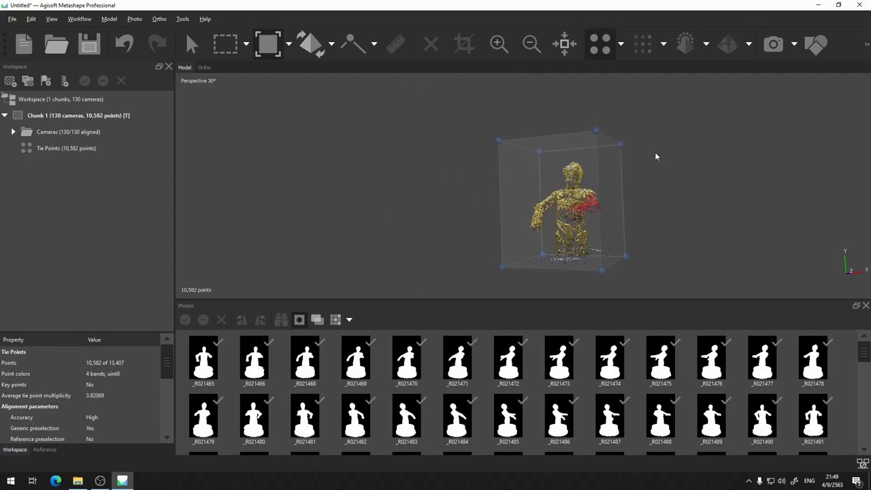
pyautogui.moveTo(619, 148); pyautogui.dragTo(628, 236)
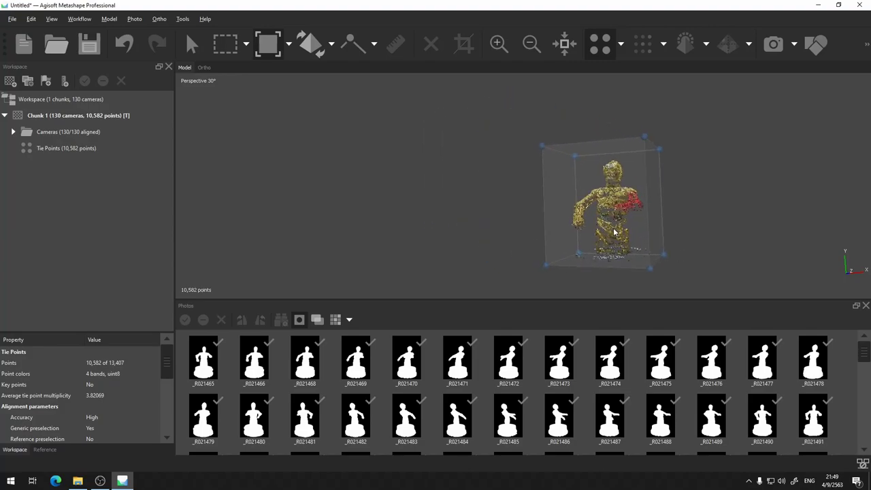
pyautogui.moveTo(618, 151); pyautogui.dragTo(366, 192)
# - Examine the figure's tie points inside the resized region and the stray ground points around its feet from several angles
pyautogui.scroll(3, 375, 188)
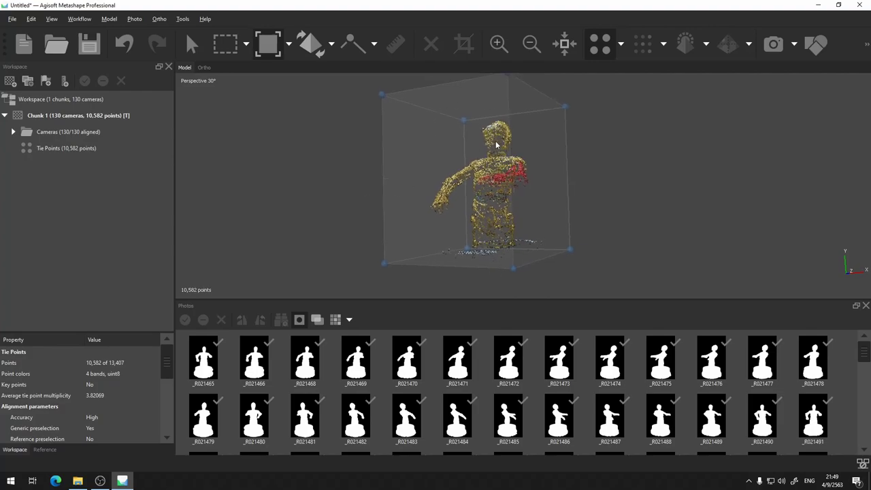
pyautogui.scroll(5, 480, 163)
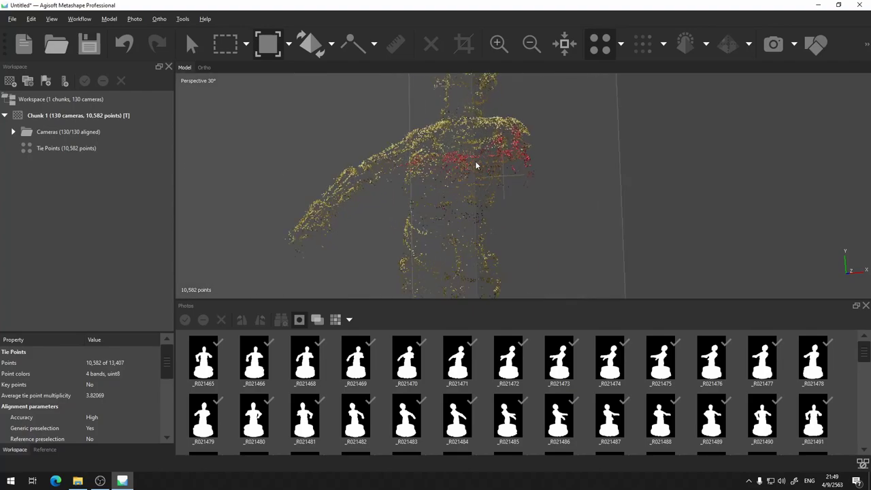
pyautogui.moveTo(468, 115); pyautogui.dragTo(482, 86)
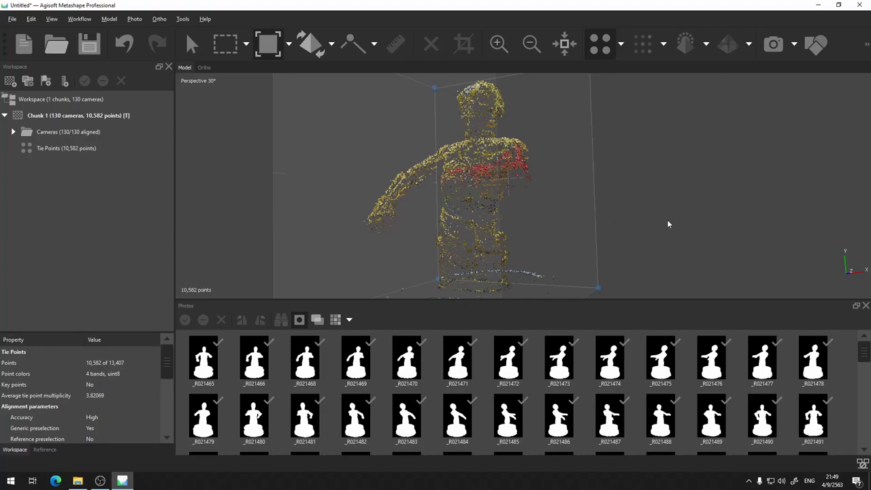
pyautogui.scroll(-4, 669, 223)
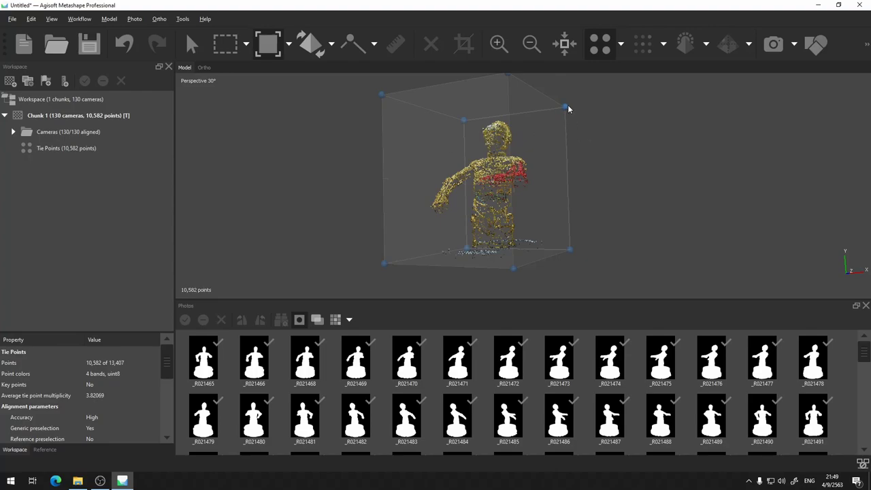
pyautogui.moveTo(653, 188); pyautogui.dragTo(537, 189)
pyautogui.click(191, 44)
pyautogui.moveTo(463, 183); pyautogui.dragTo(503, 129)
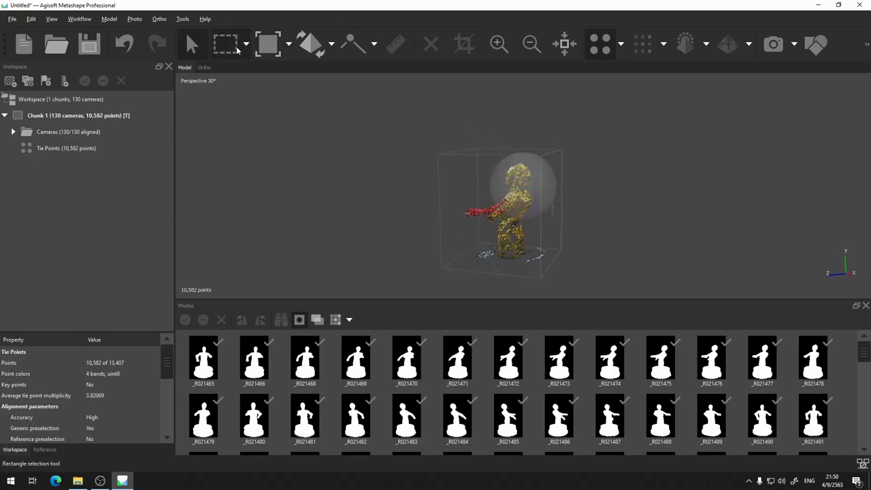
pyautogui.click(288, 44)
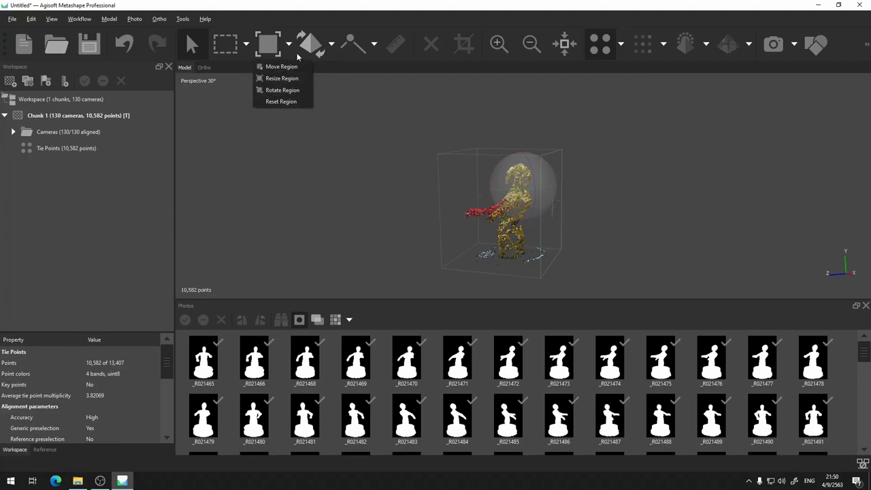
pyautogui.click(309, 18)
pyautogui.moveTo(507, 243); pyautogui.dragTo(542, 217)
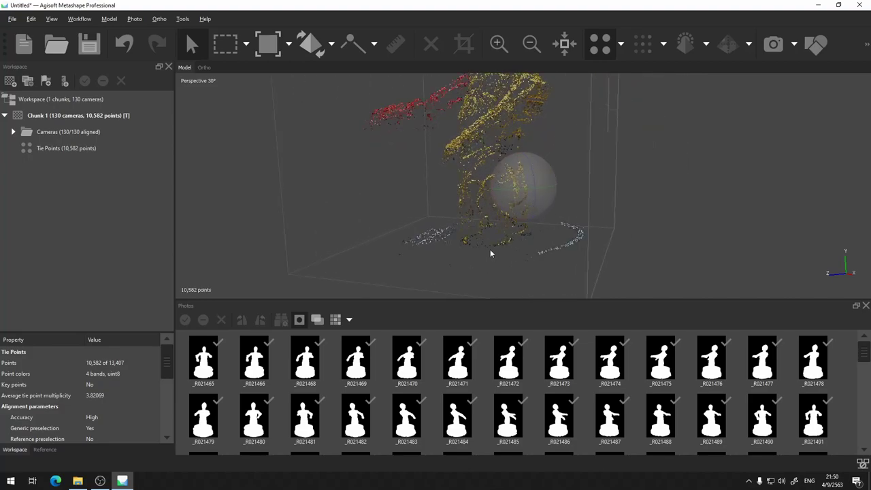
pyautogui.moveTo(452, 230); pyautogui.dragTo(504, 178)
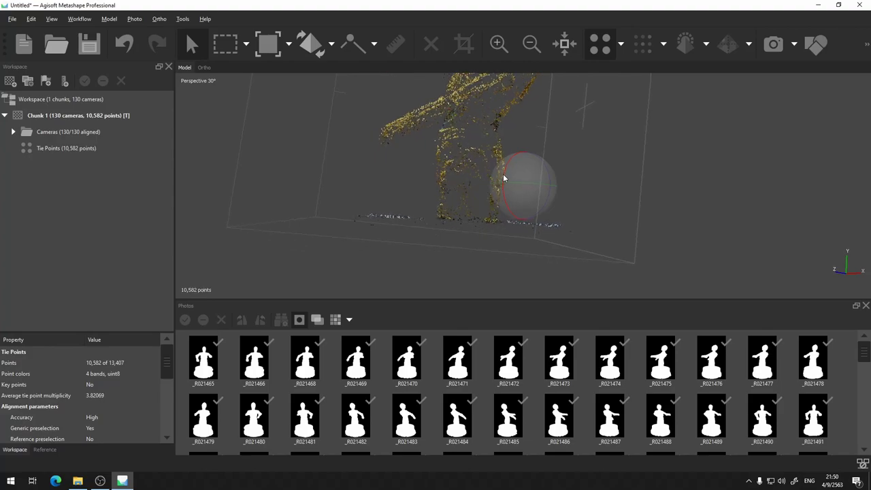
# - Try a rectangle selection and a circle selection on the stray ground points in front of the figure
pyautogui.click(246, 45)
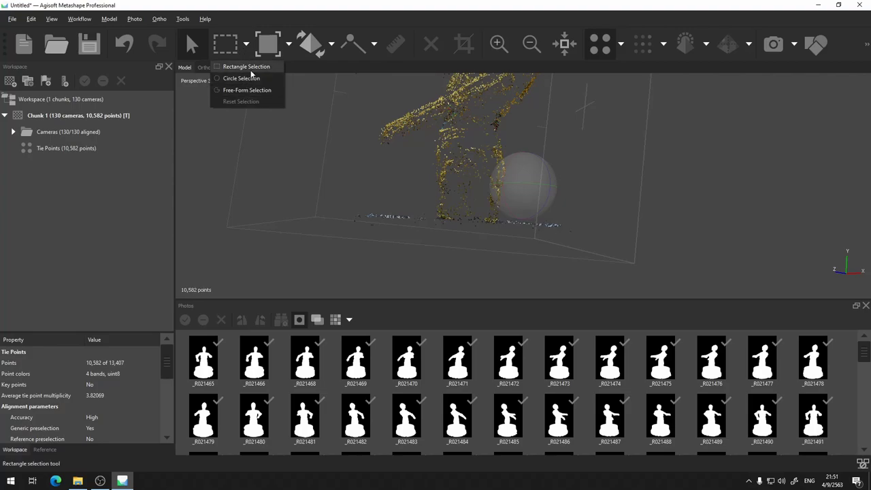
pyautogui.click(246, 66)
pyautogui.moveTo(290, 175); pyautogui.dragTo(414, 270)
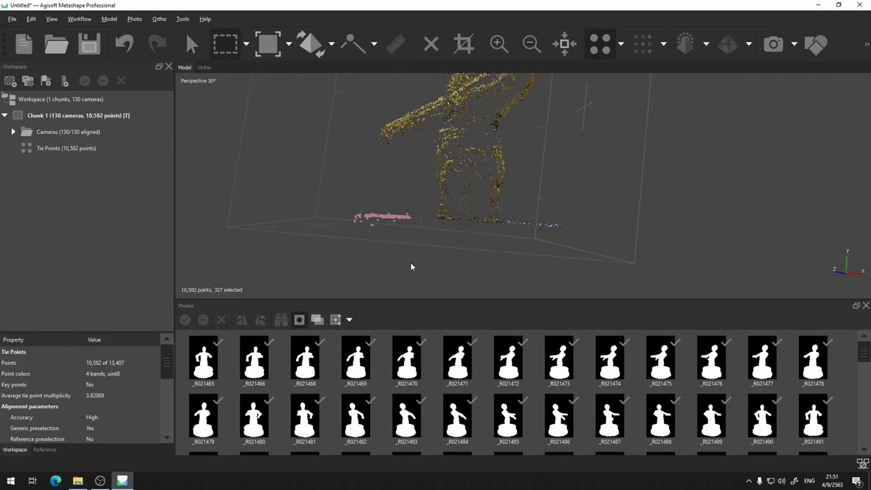
pyautogui.click(245, 47)
pyautogui.click(246, 81)
pyautogui.click(364, 253)
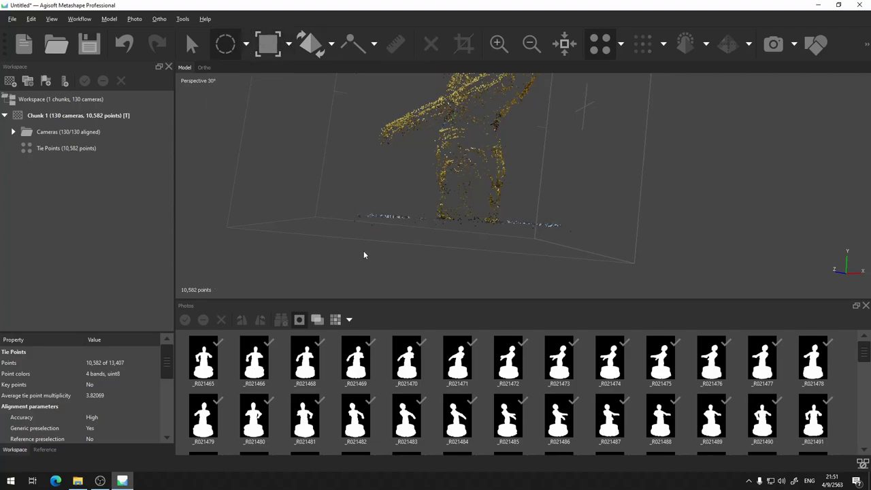
pyautogui.moveTo(381, 209); pyautogui.dragTo(410, 245)
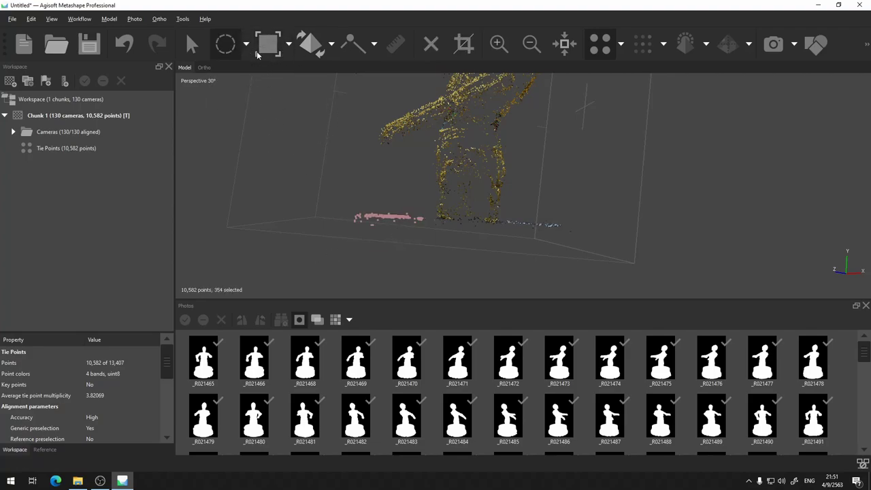
# - Try a free-form selection and a rectangle selection along the ground-level points below the figure
pyautogui.click(247, 45)
pyautogui.click(249, 91)
pyautogui.moveTo(326, 247)
pyautogui.mouseDown()
pyautogui.moveTo(496, 227)
pyautogui.moveTo(560, 245)
pyautogui.mouseUp()
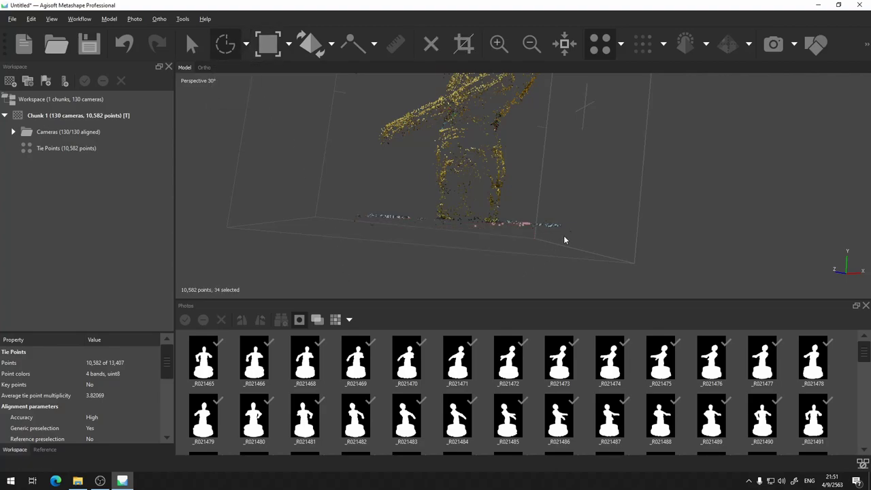
pyautogui.click(246, 45)
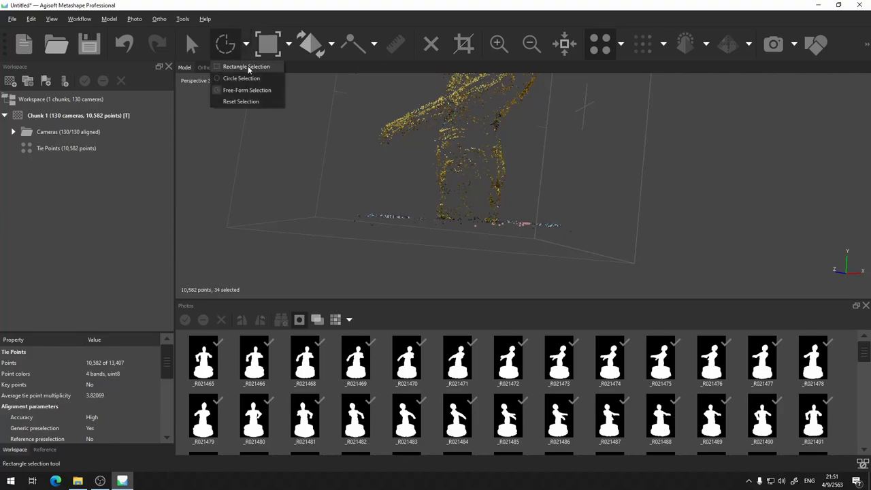
pyautogui.click(251, 65)
pyautogui.moveTo(328, 247); pyautogui.dragTo(446, 236)
pyautogui.moveTo(576, 231); pyautogui.dragTo(581, 228)
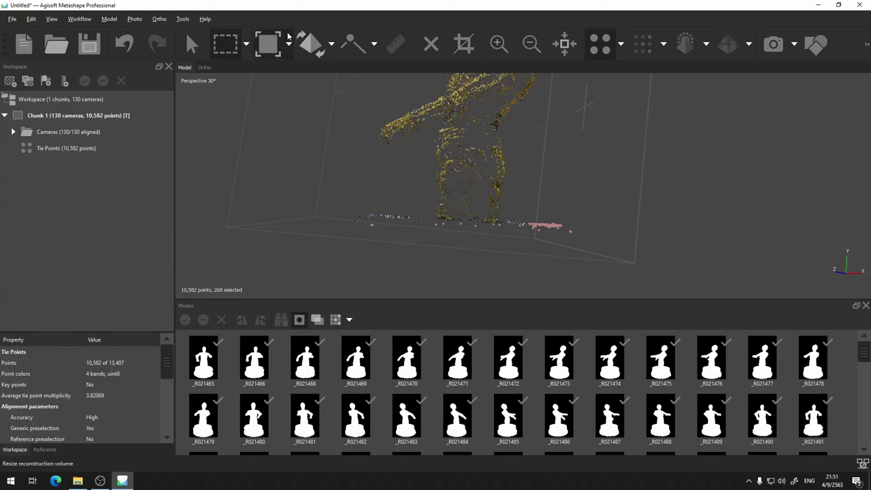
# - Try to outline the ground points on both sides of the feet with a free-form selection
pyautogui.click(246, 45)
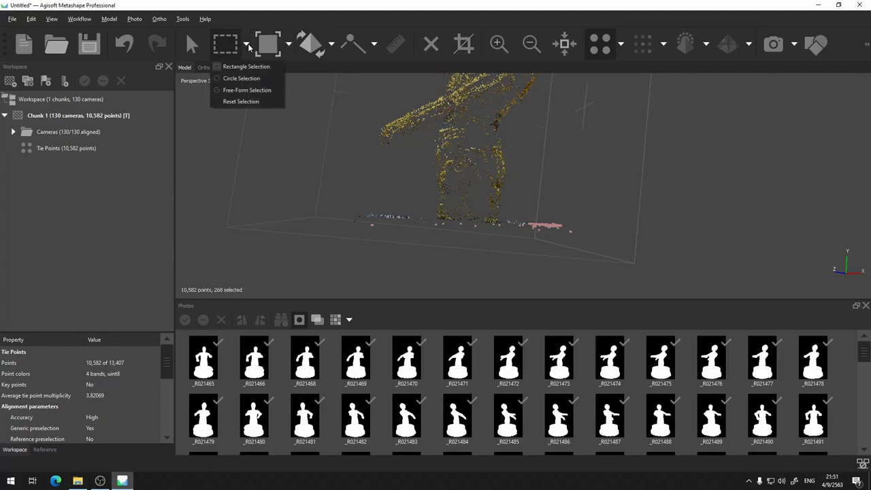
pyautogui.click(253, 90)
pyautogui.click(343, 218)
pyautogui.moveTo(343, 217)
pyautogui.mouseDown()
pyautogui.moveTo(384, 212)
pyautogui.moveTo(440, 224)
pyautogui.mouseUp()
pyautogui.click(535, 219)
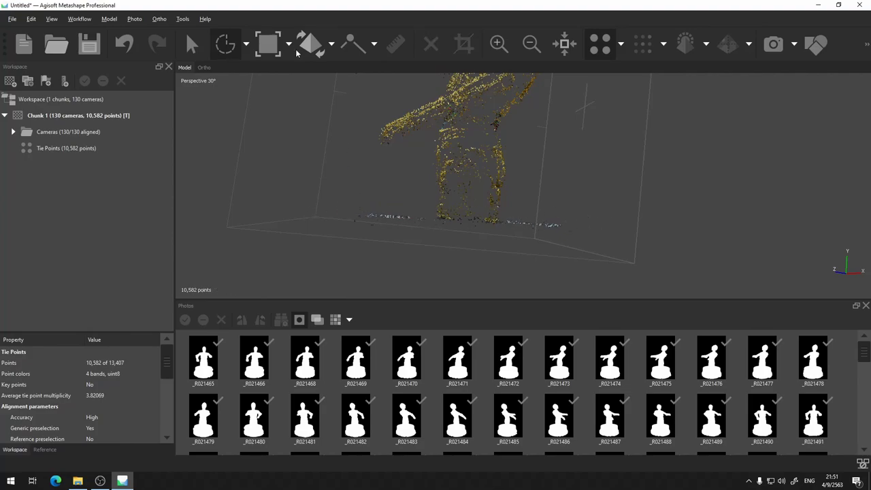
# - Level the view with the ground plane and try to catch the ground points with a rectangle selection
pyautogui.click(268, 43)
pyautogui.click(246, 43)
pyautogui.click(243, 66)
pyautogui.moveTo(325, 256); pyautogui.dragTo(349, 202)
pyautogui.press('v')
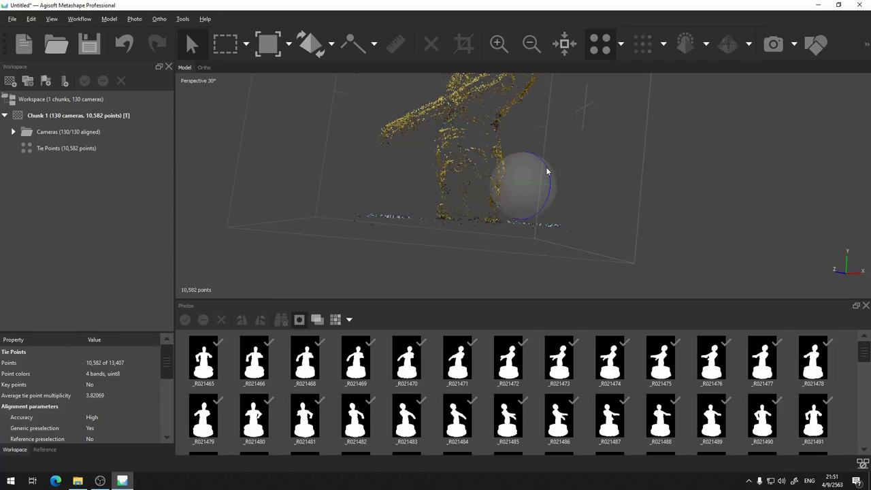
pyautogui.moveTo(547, 172); pyautogui.dragTo(505, 180)
pyautogui.press('m')
pyautogui.moveTo(313, 253); pyautogui.dragTo(570, 247)
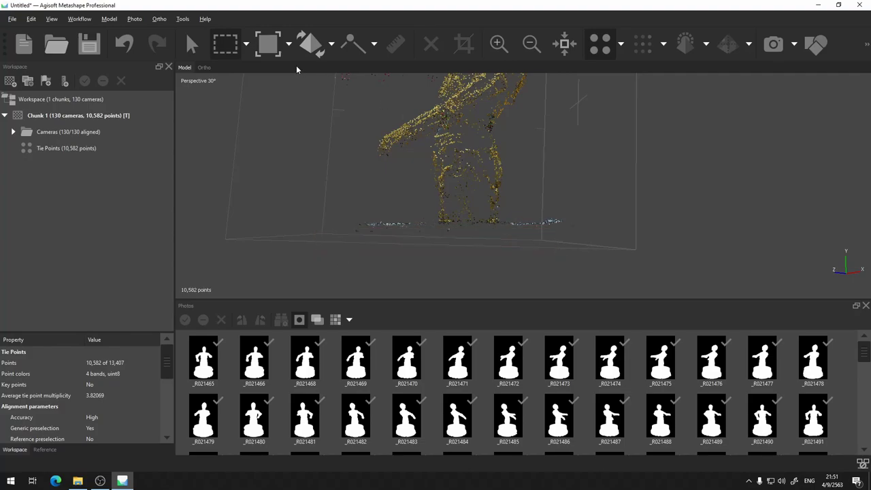
# - Select the whole layer of ground-level points beneath the figure with rectangle selections in a side view
pyautogui.click(191, 43)
pyautogui.moveTo(522, 173); pyautogui.dragTo(546, 170)
pyautogui.press('m')
pyautogui.moveTo(322, 280); pyautogui.dragTo(609, 226)
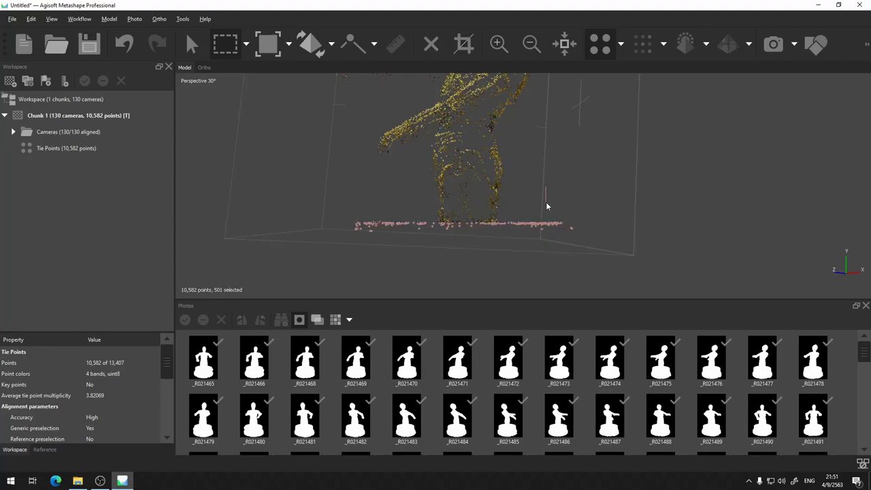
pyautogui.moveTo(580, 256)
pyautogui.mouseDown()
pyautogui.moveTo(365, 204)
pyautogui.moveTo(320, 224)
pyautogui.mouseUp()
# - Delete the stray ground points in front of the figure using free-form selections
pyautogui.moveTo(343, 161); pyautogui.dragTo(475, 276)
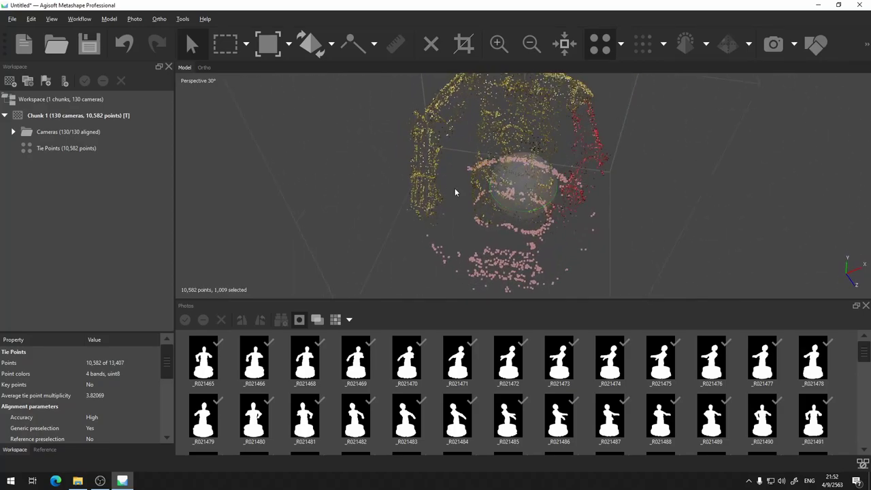
pyautogui.moveTo(600, 238); pyautogui.dragTo(355, 159)
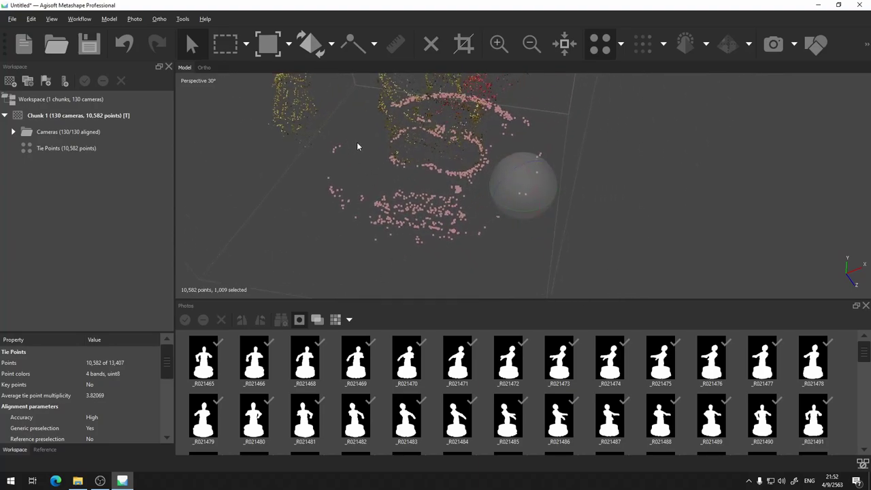
pyautogui.click(247, 45)
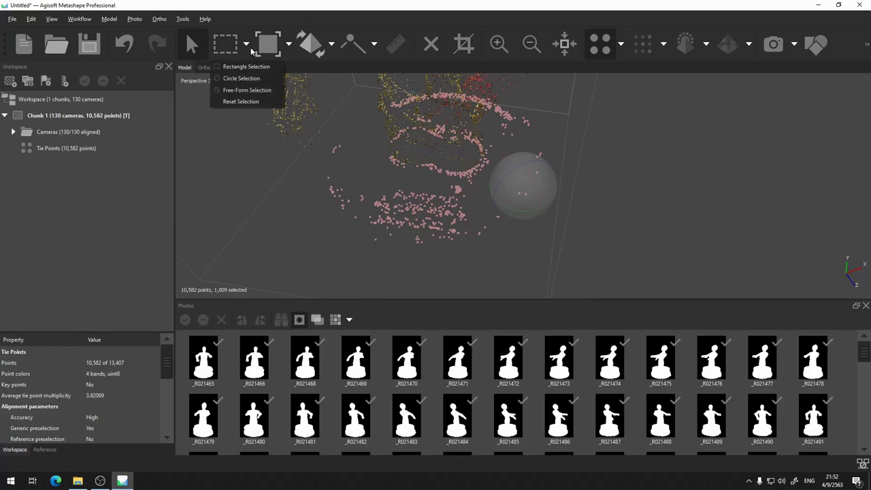
pyautogui.click(253, 90)
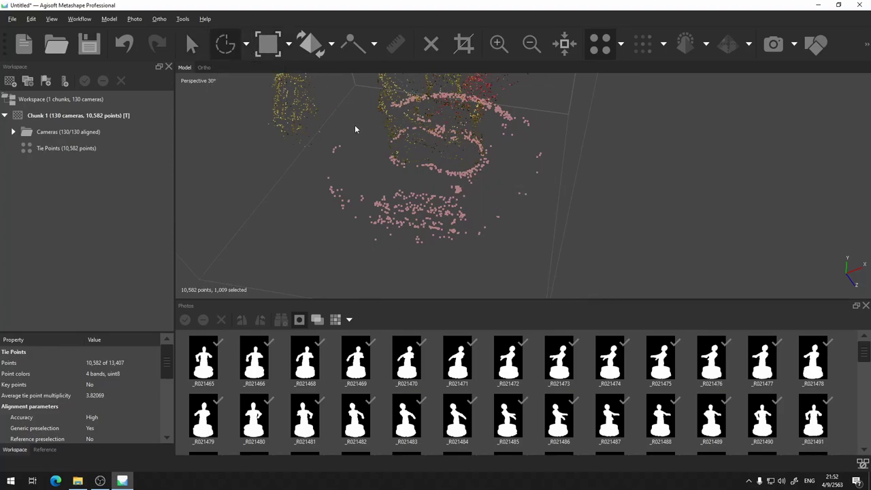
pyautogui.click(356, 129)
pyautogui.moveTo(332, 133)
pyautogui.mouseDown()
pyautogui.moveTo(397, 177)
pyautogui.moveTo(441, 192)
pyautogui.moveTo(472, 186)
pyautogui.moveTo(519, 218)
pyautogui.moveTo(478, 267)
pyautogui.moveTo(397, 268)
pyautogui.moveTo(338, 251)
pyautogui.moveTo(327, 211)
pyautogui.moveTo(331, 135)
pyautogui.mouseUp()
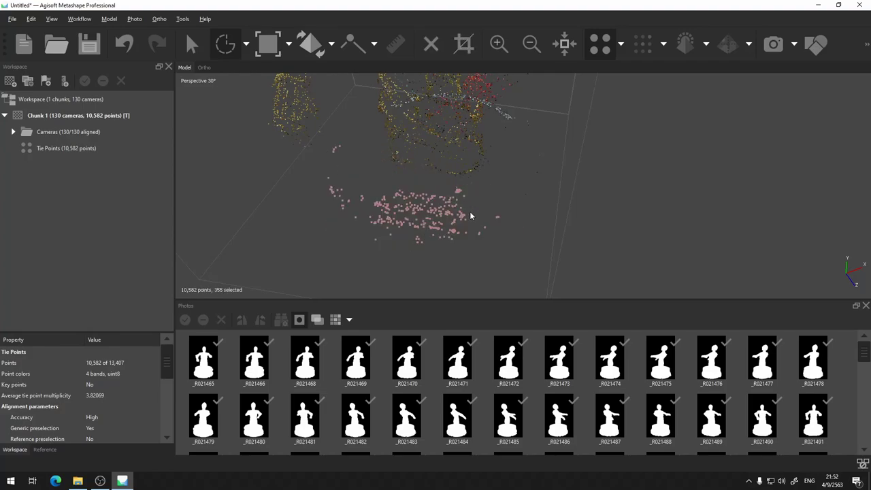
pyautogui.press('Delete')
pyautogui.moveTo(533, 195); pyautogui.dragTo(397, 204, button='middle')
pyautogui.moveTo(318, 222)
pyautogui.mouseDown()
pyautogui.moveTo(335, 192)
pyautogui.moveTo(348, 191)
pyautogui.moveTo(370, 219)
pyautogui.mouseUp()
pyautogui.press('Delete')
# - Delete the selected ground-level points and the isolated stray points beside the base area using small free-form selections
pyautogui.moveTo(431, 186); pyautogui.dragTo(380, 90, button='middle')
pyautogui.click(191, 44)
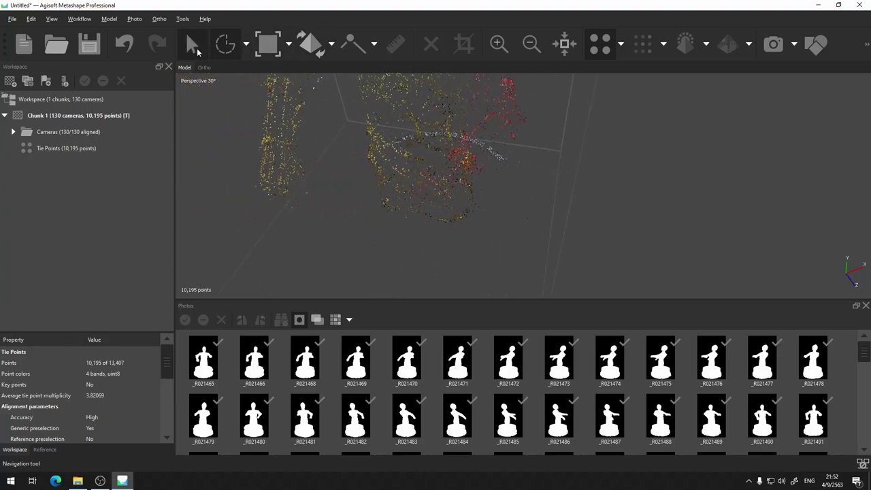
pyautogui.moveTo(503, 208); pyautogui.dragTo(286, 163)
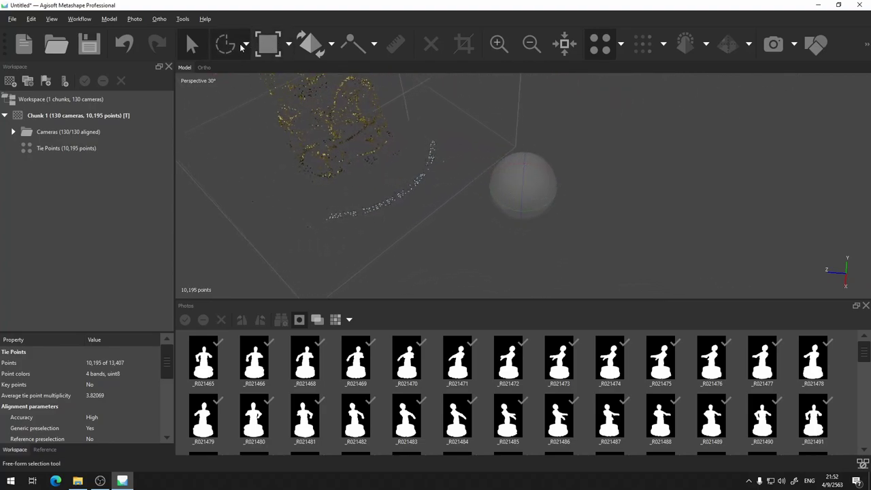
pyautogui.click(225, 44)
pyautogui.moveTo(288, 238)
pyautogui.mouseDown()
pyautogui.moveTo(366, 165)
pyautogui.moveTo(421, 134)
pyautogui.moveTo(480, 143)
pyautogui.moveTo(412, 250)
pyautogui.moveTo(330, 278)
pyautogui.moveTo(213, 192)
pyautogui.moveTo(274, 175)
pyautogui.moveTo(310, 244)
pyautogui.mouseUp()
pyautogui.press('Delete')
pyautogui.press('Delete')
pyautogui.moveTo(281, 215)
pyautogui.mouseDown()
pyautogui.moveTo(311, 185)
pyautogui.moveTo(300, 245)
pyautogui.mouseUp()
pyautogui.press('Delete')
# - Delete the curved strip of white points in front of the figure with a free-form selection and check the cleaned cloud
pyautogui.moveTo(364, 203); pyautogui.dragTo(411, 150)
pyautogui.press('Delete')
pyautogui.moveTo(420, 233)
pyautogui.mouseDown(button='middle')
pyautogui.moveTo(404, 279)
pyautogui.moveTo(525, 253)
pyautogui.moveTo(438, 252)
pyautogui.mouseUp(button='middle')
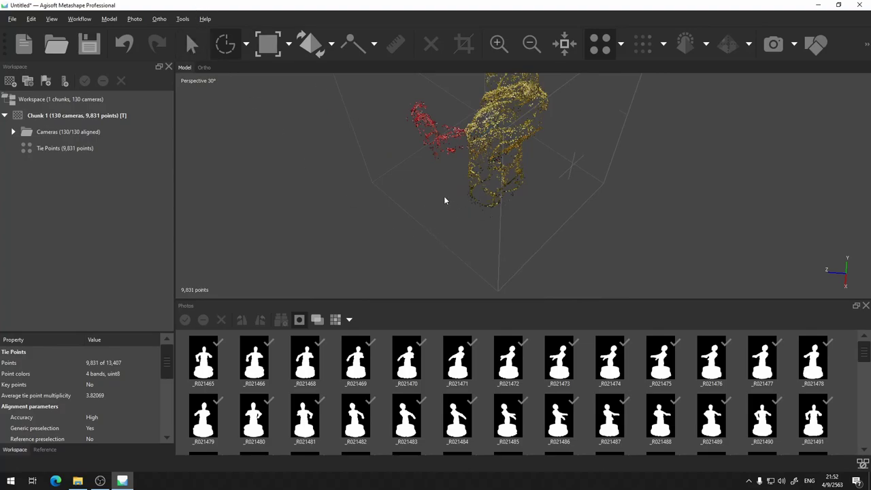
pyautogui.click(192, 44)
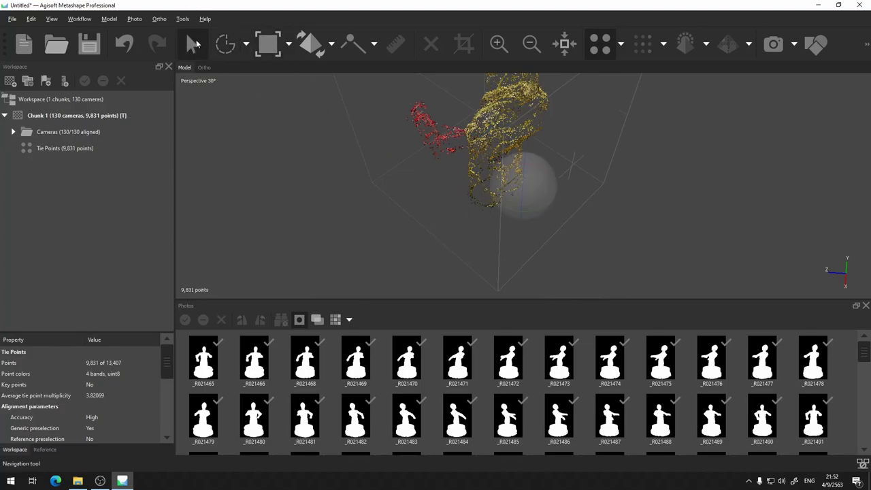
pyautogui.moveTo(519, 212); pyautogui.dragTo(497, 158)
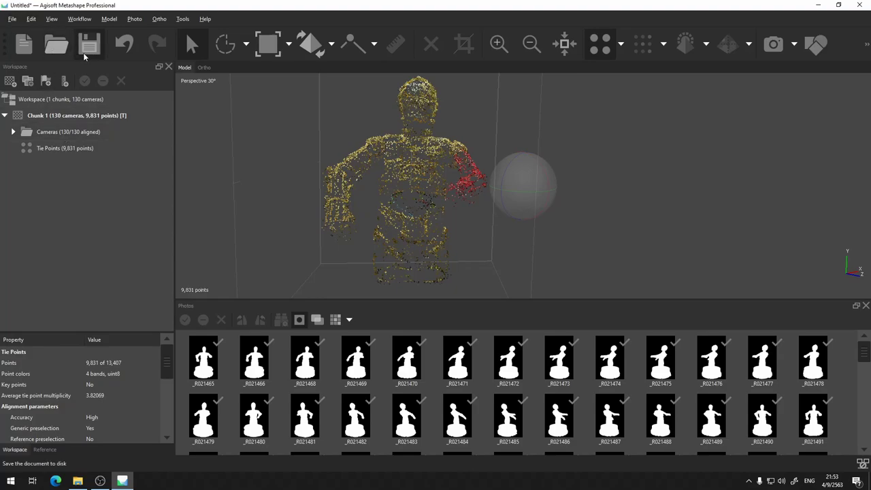
# - Save the project as C-3PO_WBG in the W4-5 folder as a Metashape Project (*.psx)
pyautogui.click(88, 45)
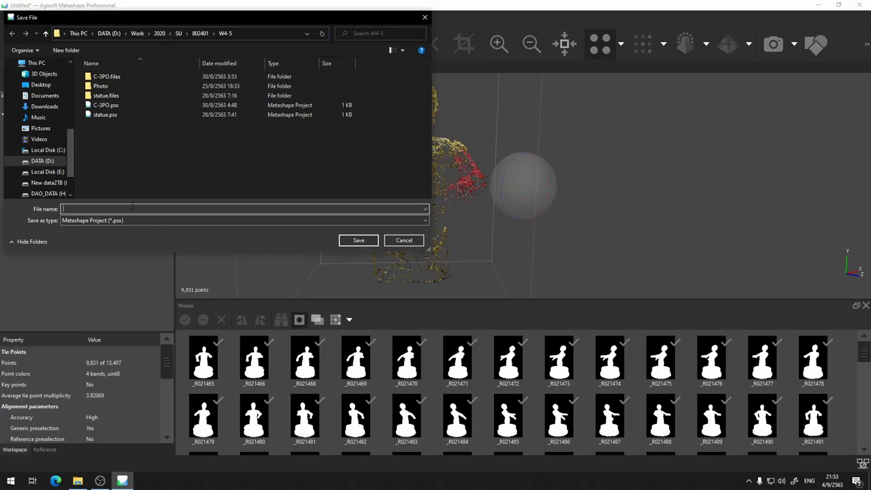
pyautogui.write('C-3')
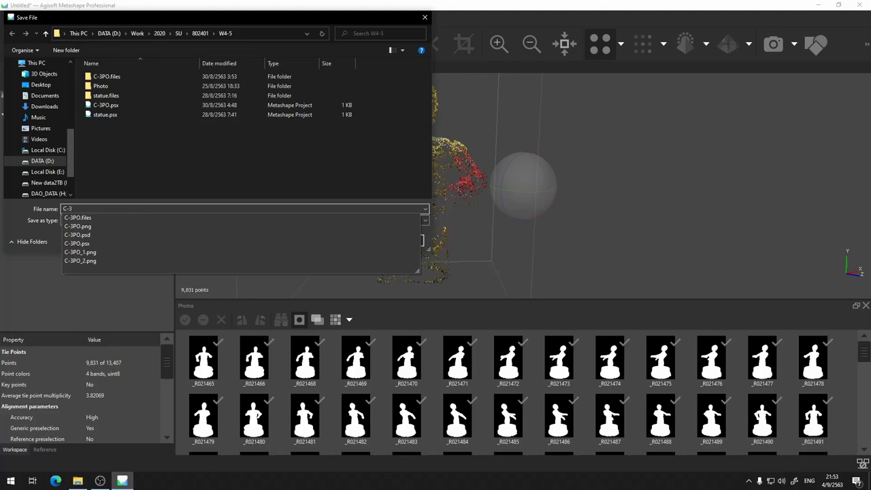
pyautogui.write('PO_WBG')
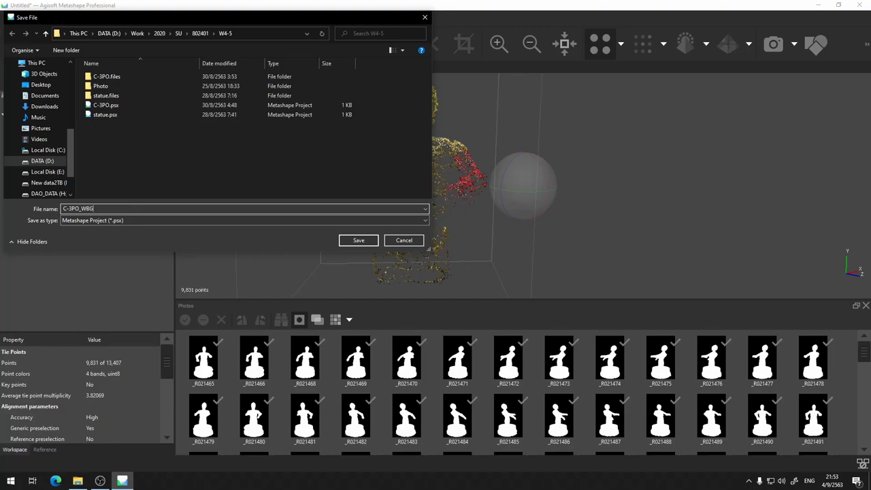
pyautogui.click(359, 240)
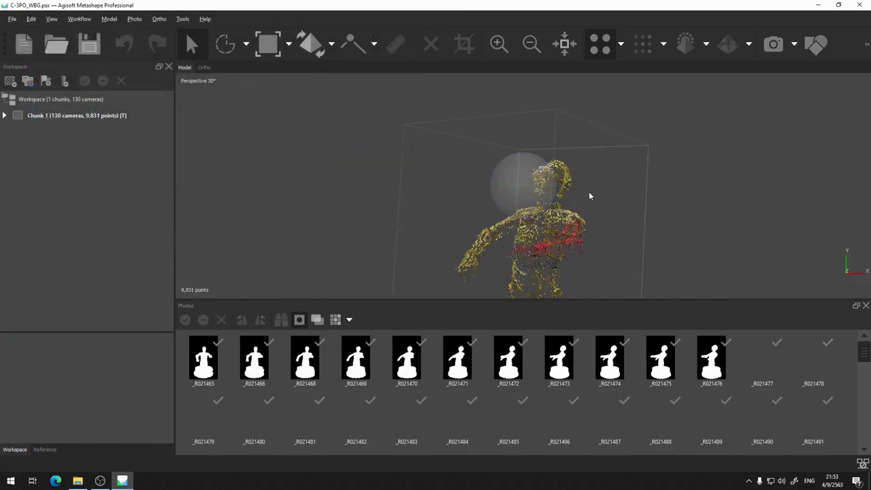
# - Open the Build Dense Cloud settings for Chunk 1 with the advanced options expanded, keeping the quality at Ultra high
pyautogui.moveTo(663, 214); pyautogui.dragTo(445, 140)
pyautogui.moveTo(514, 232); pyautogui.dragTo(479, 200)
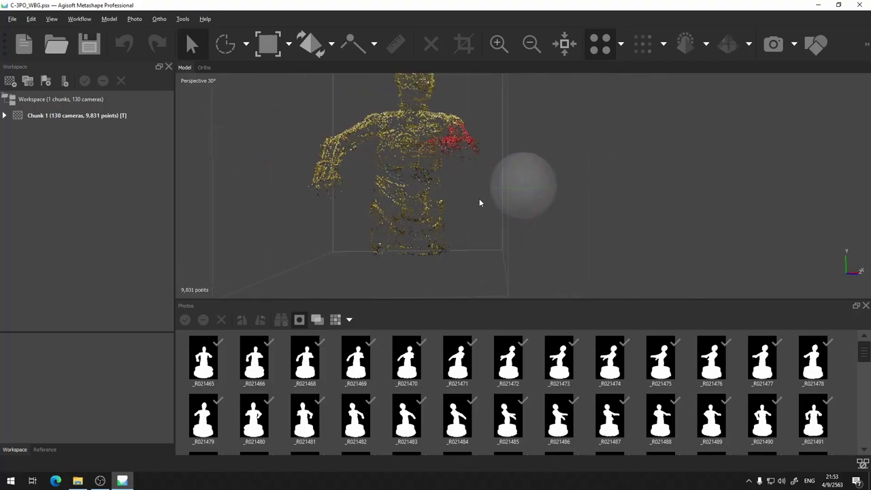
pyautogui.rightClick(81, 118)
pyautogui.moveTo(150, 225)
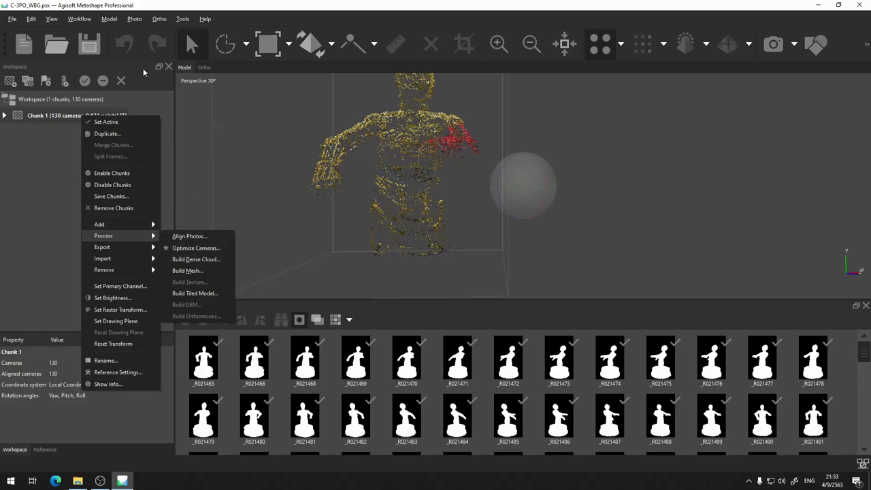
pyautogui.click(198, 259)
pyautogui.click(369, 229)
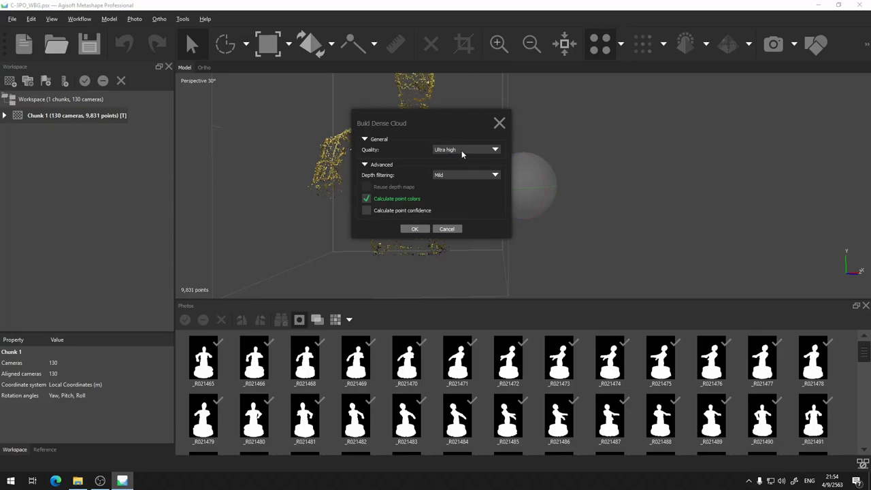
pyautogui.click(462, 151)
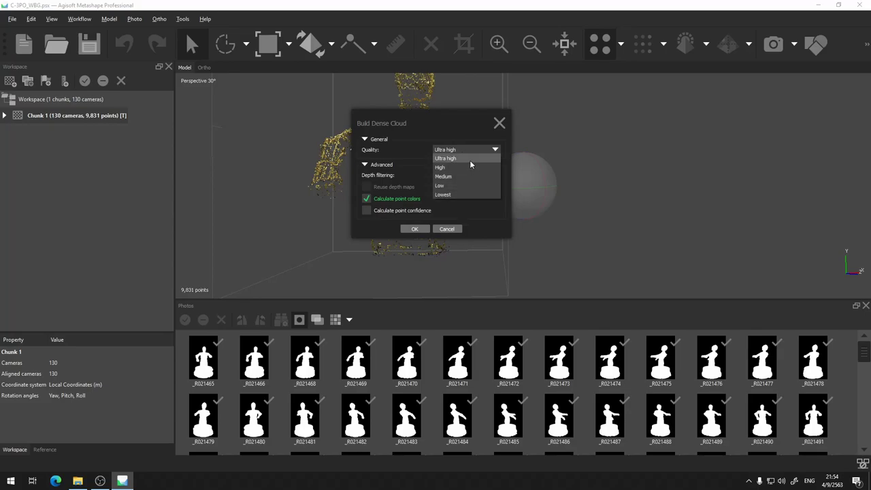
pyautogui.click(463, 127)
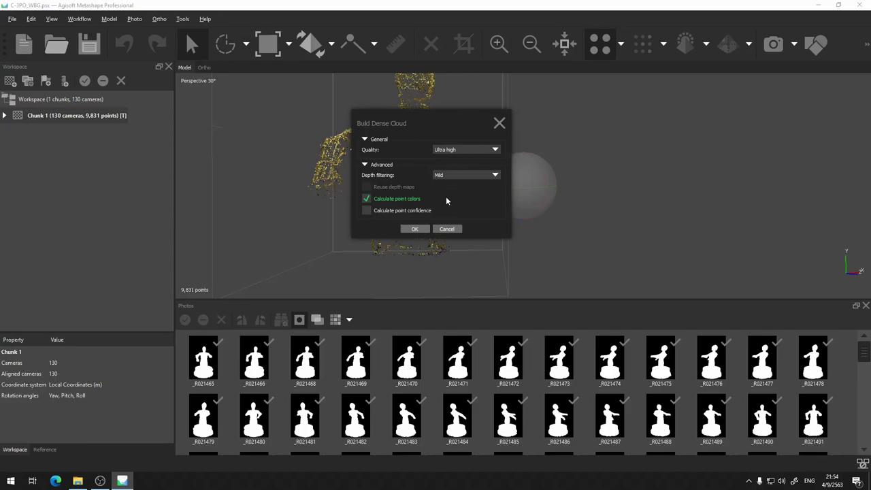
# - Set depth filtering to Moderate, keep Ultra high quality, and build the dense cloud
pyautogui.click(463, 176)
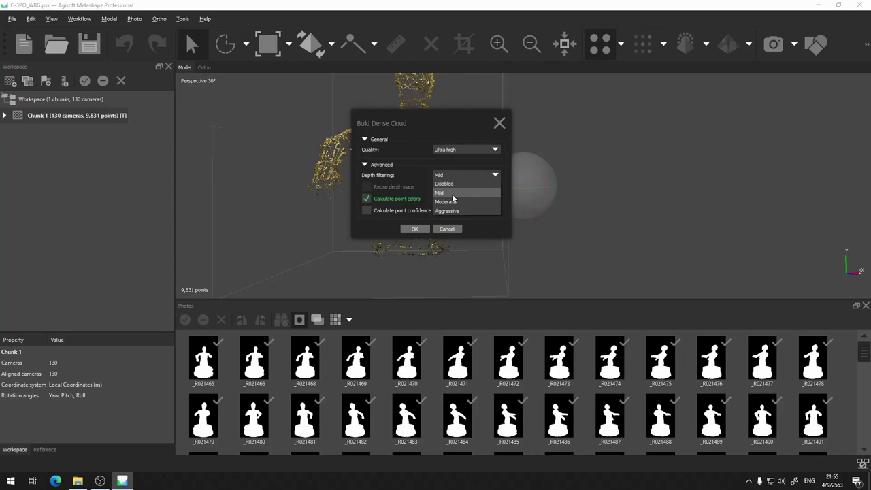
pyautogui.click(453, 194)
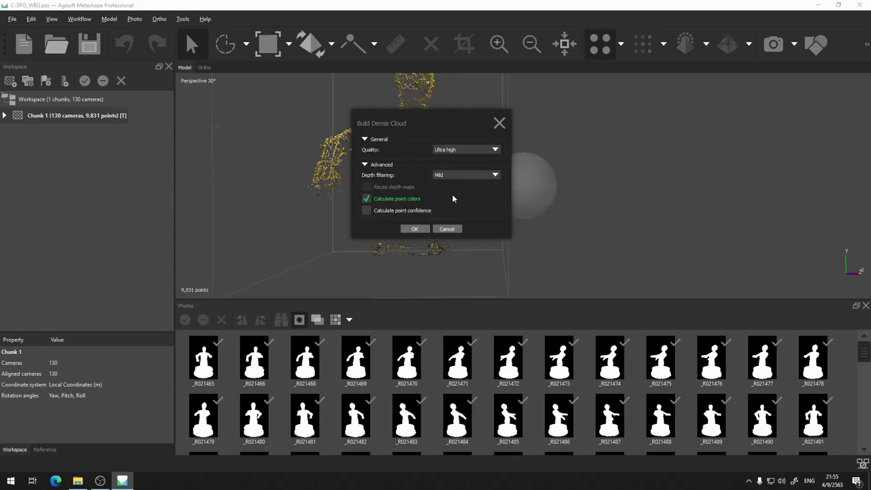
pyautogui.click(460, 177)
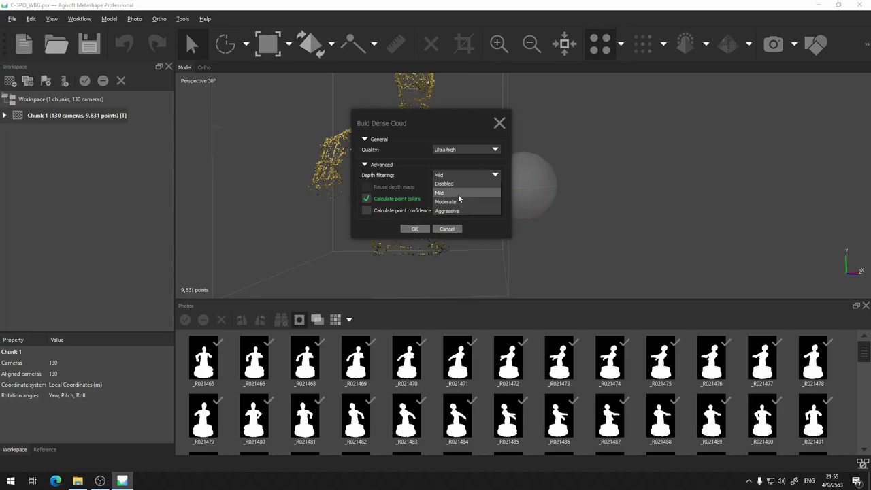
pyautogui.click(459, 201)
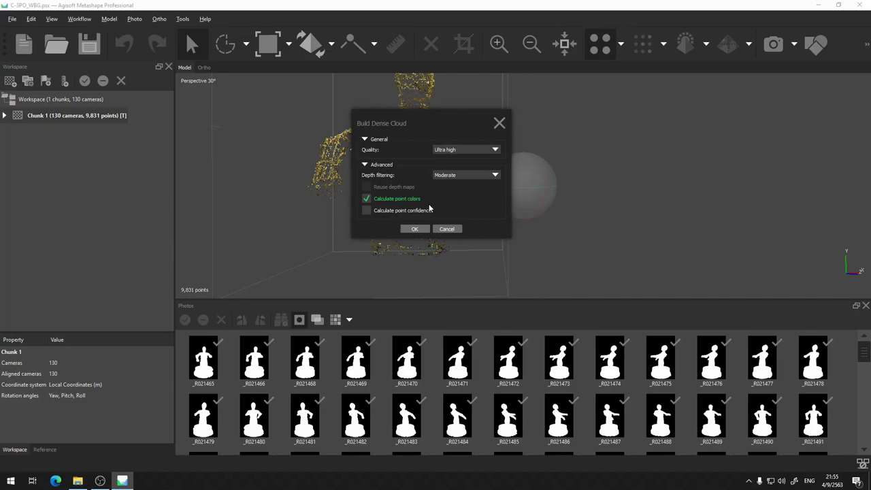
pyautogui.click(484, 153)
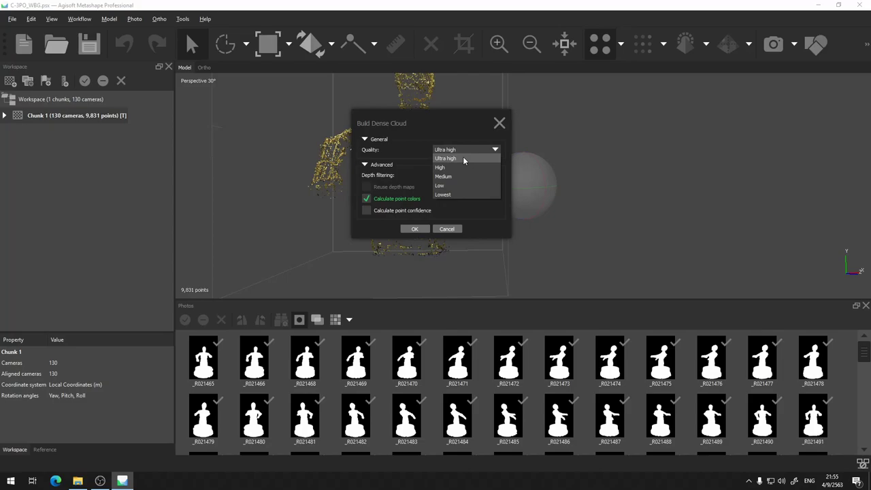
pyautogui.click(463, 159)
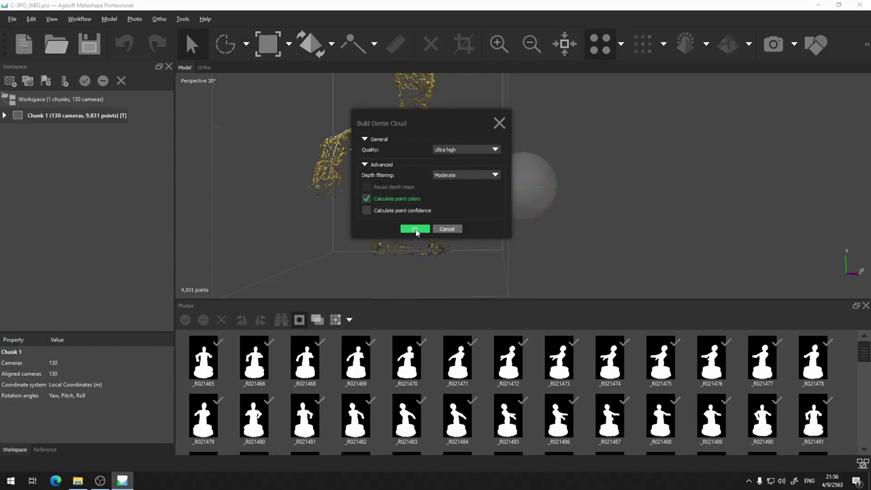
pyautogui.click(416, 229)
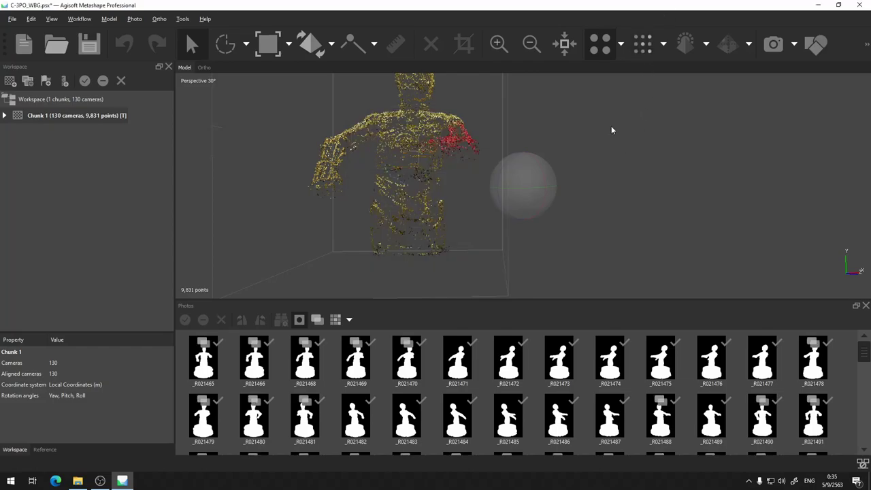
# - Enlarge the model view by shrinking the photo strip and display the dense cloud of the figure
pyautogui.moveTo(528, 102); pyautogui.dragTo(546, 116, button='right')
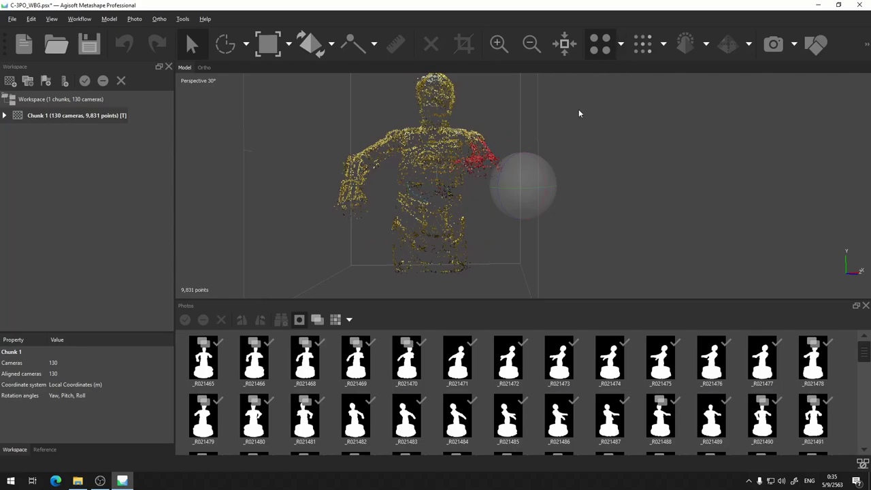
pyautogui.moveTo(578, 109); pyautogui.dragTo(578, 119, button='right')
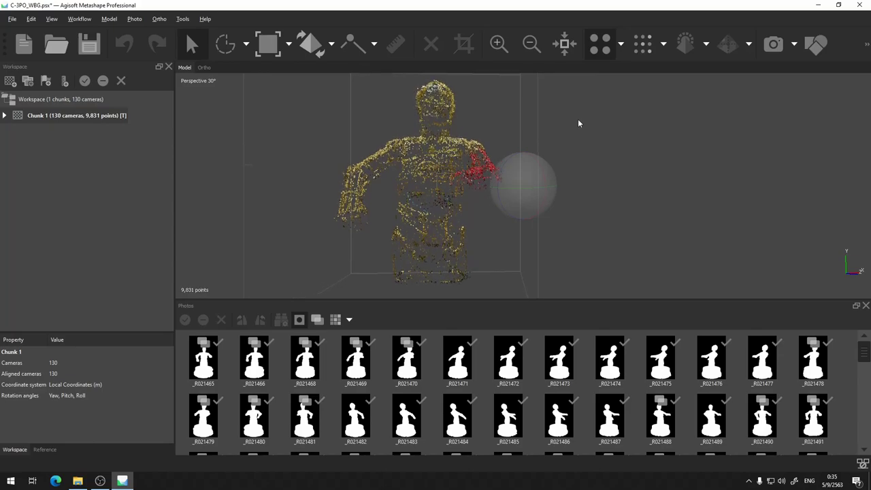
pyautogui.moveTo(576, 302); pyautogui.dragTo(576, 369)
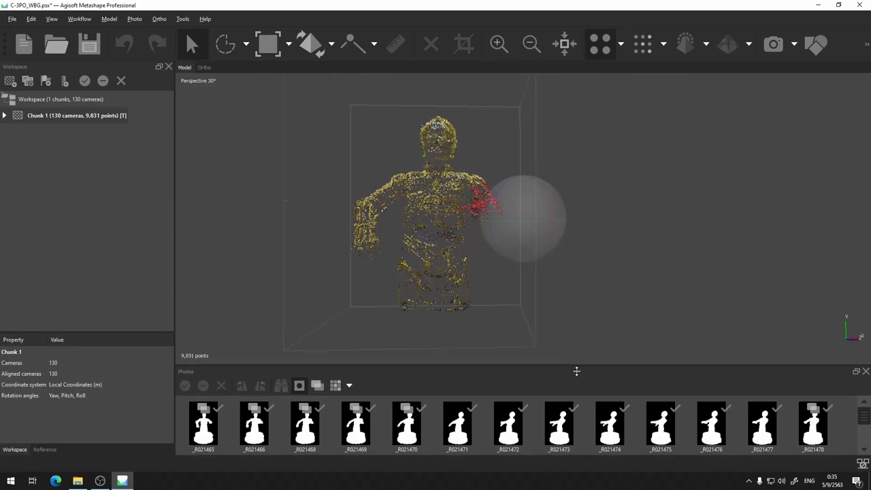
pyautogui.moveTo(625, 236); pyautogui.dragTo(640, 227)
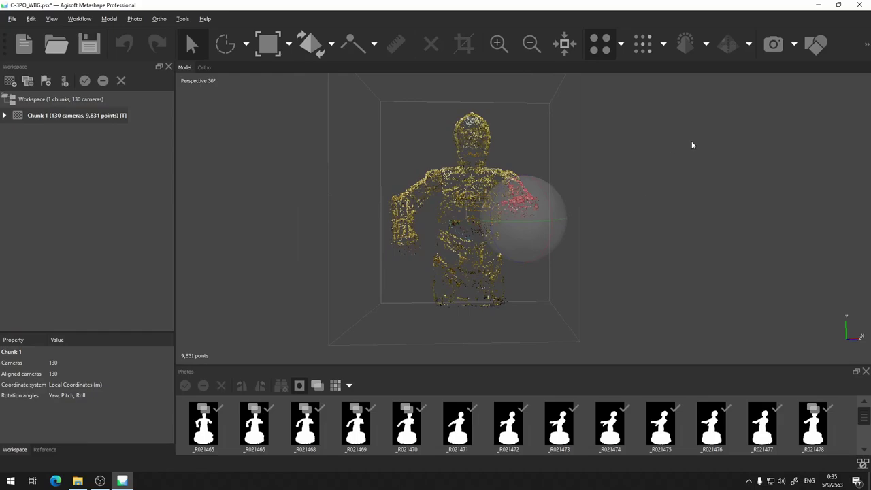
pyautogui.moveTo(684, 146); pyautogui.dragTo(661, 162)
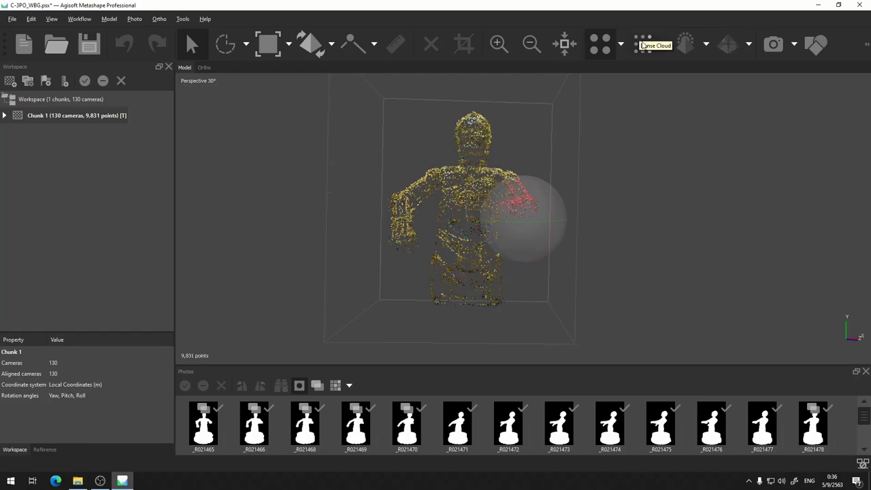
pyautogui.click(643, 43)
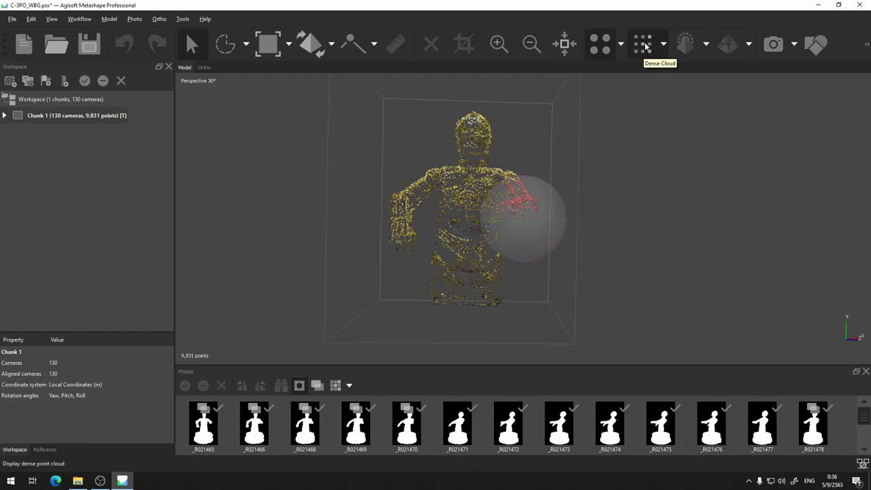
pyautogui.moveTo(614, 128); pyautogui.dragTo(562, 180)
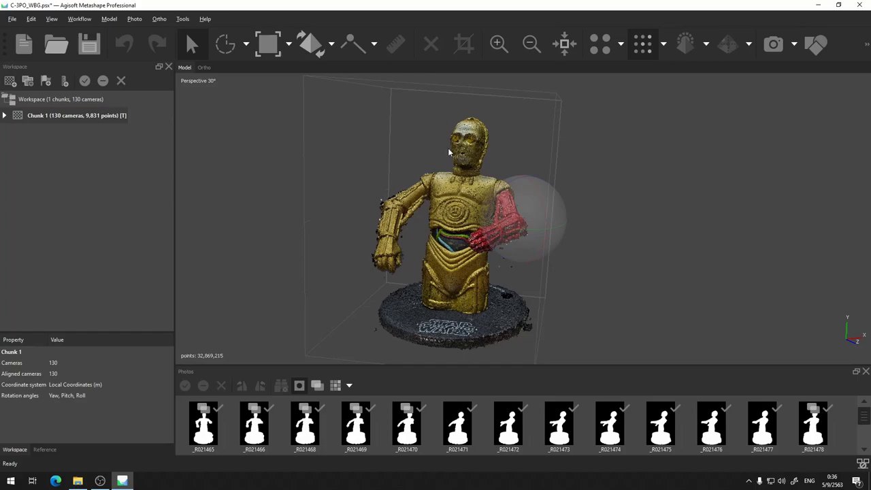
# - Examine the dense cloud's chest, arms and exposed waist wiring up close from the front
pyautogui.scroll(5, 508, 159)
pyautogui.scroll(3, 549, 147)
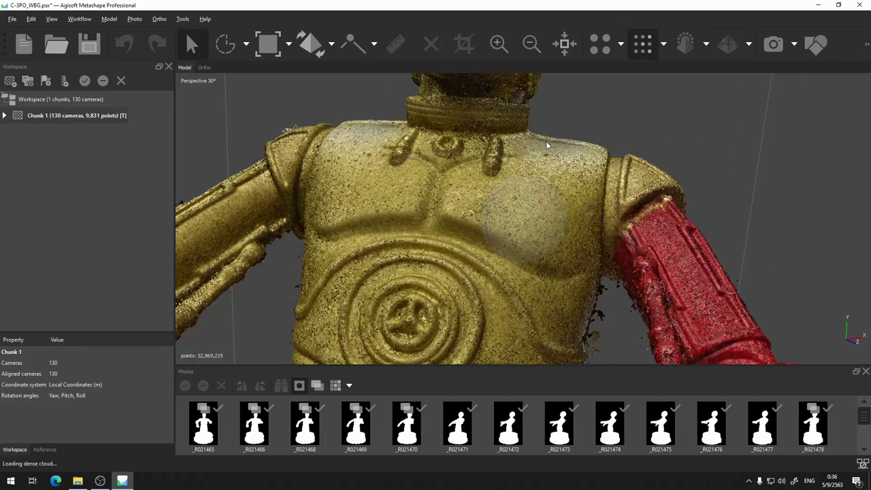
pyautogui.scroll(-2, 544, 157)
pyautogui.moveTo(545, 160); pyautogui.dragTo(670, 215)
pyautogui.scroll(-1, 535, 185)
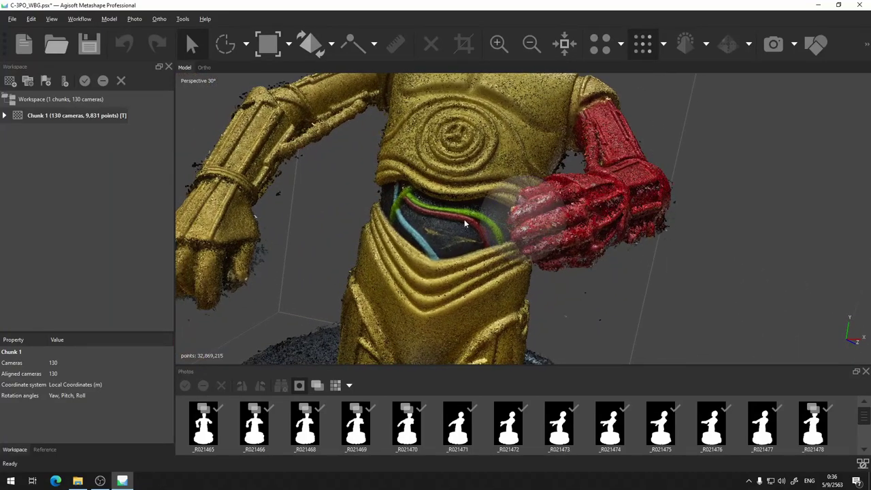
pyautogui.scroll(-3, 342, 199)
pyautogui.moveTo(365, 181); pyautogui.dragTo(428, 192)
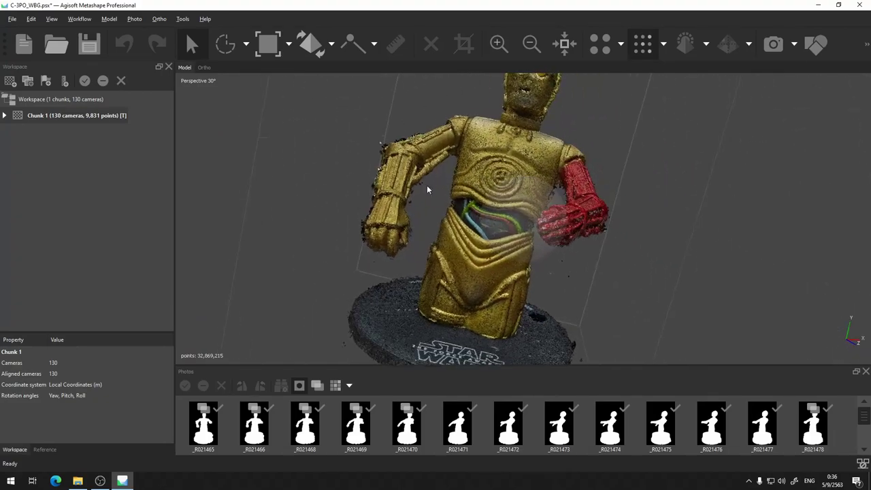
# - Examine the dense cloud from behind, around the arms and above the base for noise and stray points
pyautogui.moveTo(621, 204); pyautogui.dragTo(429, 224)
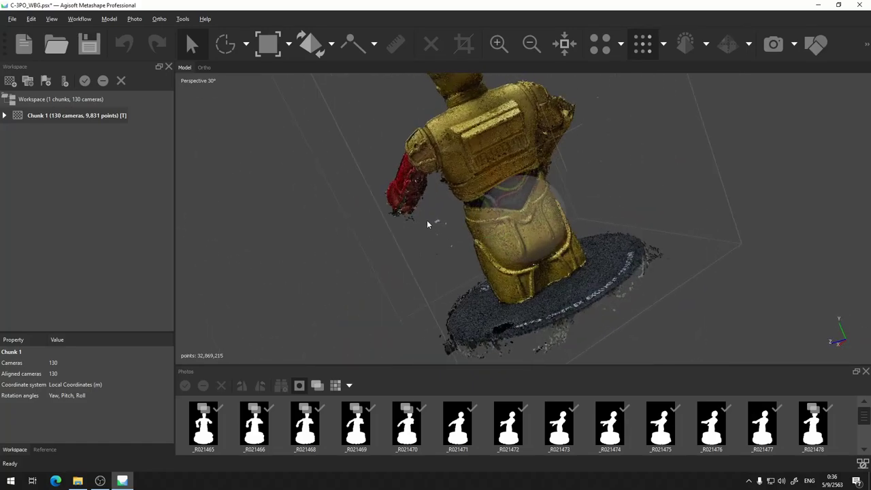
pyautogui.scroll(5, 429, 225)
pyautogui.moveTo(547, 239); pyautogui.dragTo(625, 147)
pyautogui.scroll(5, 558, 236)
pyautogui.scroll(-5, 547, 235)
pyautogui.scroll(-5, 624, 147)
pyautogui.moveTo(553, 249); pyautogui.dragTo(368, 284)
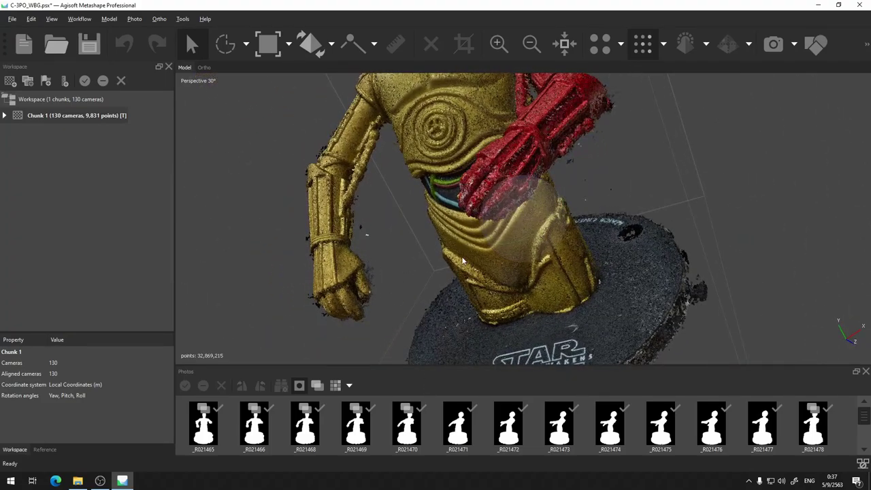
pyautogui.moveTo(463, 261); pyautogui.dragTo(427, 125)
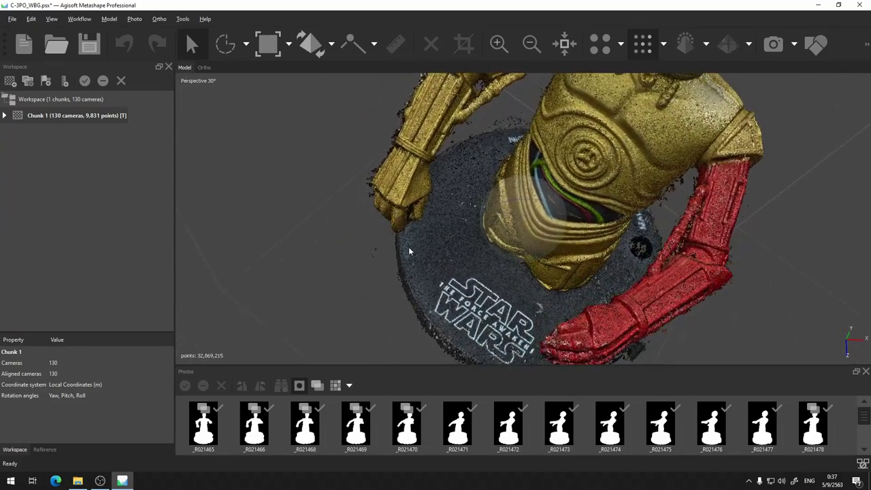
pyautogui.moveTo(451, 238); pyautogui.dragTo(352, 229)
pyautogui.moveTo(433, 209); pyautogui.dragTo(456, 212)
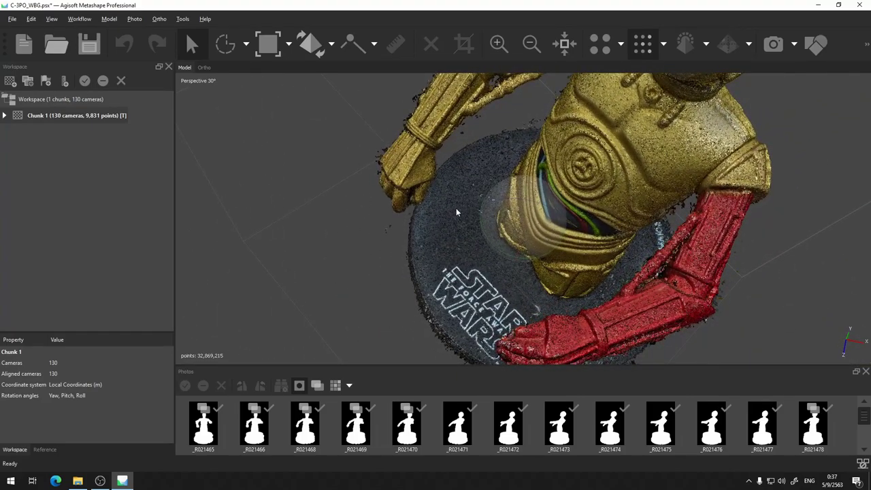
# - Delete the noise points behind the gold upper arm, above the elbow, using Free-Form Selection
pyautogui.scroll(3, 456, 213)
pyautogui.scroll(1, 416, 215)
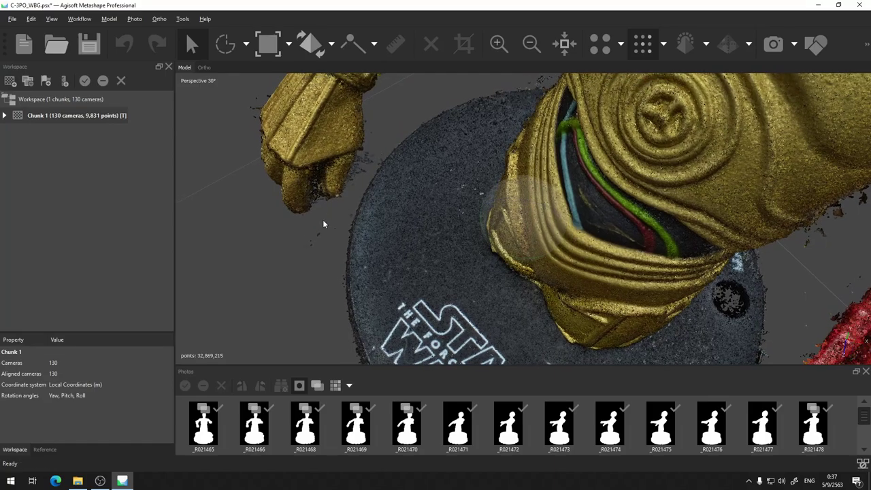
pyautogui.scroll(-5, 404, 248)
pyautogui.scroll(2, 371, 272)
pyautogui.moveTo(371, 272); pyautogui.dragTo(434, 148)
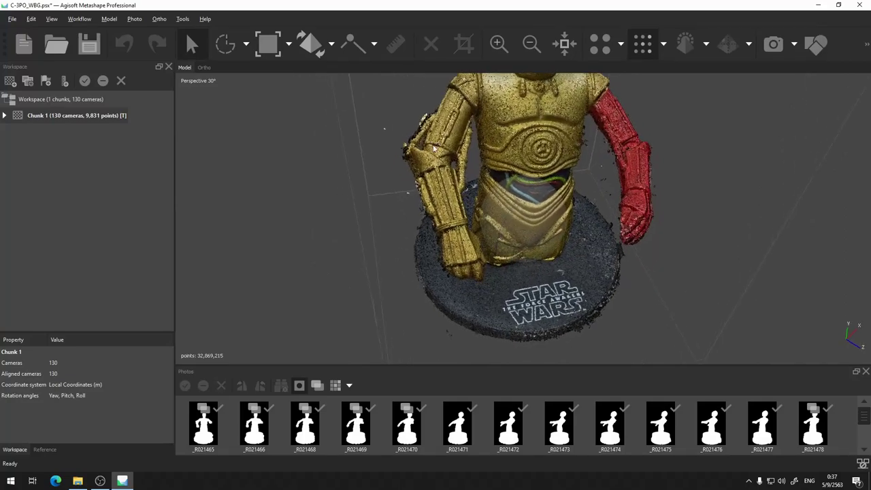
pyautogui.click(245, 45)
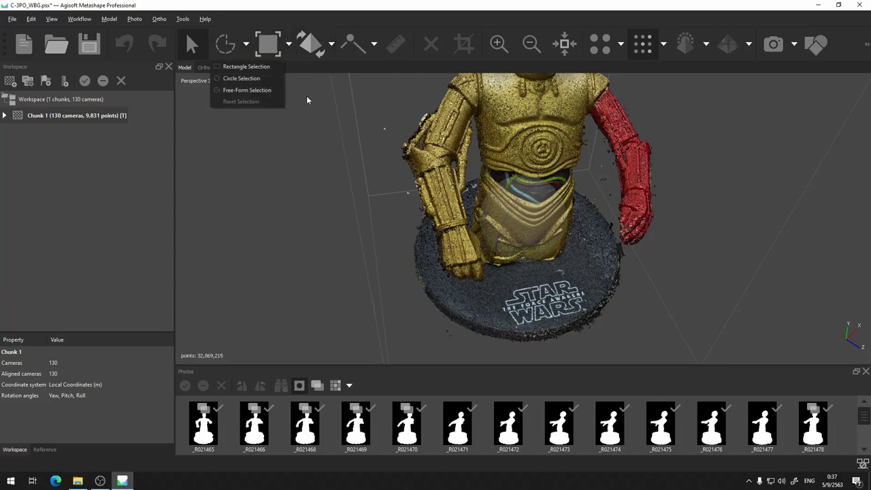
pyautogui.click(247, 90)
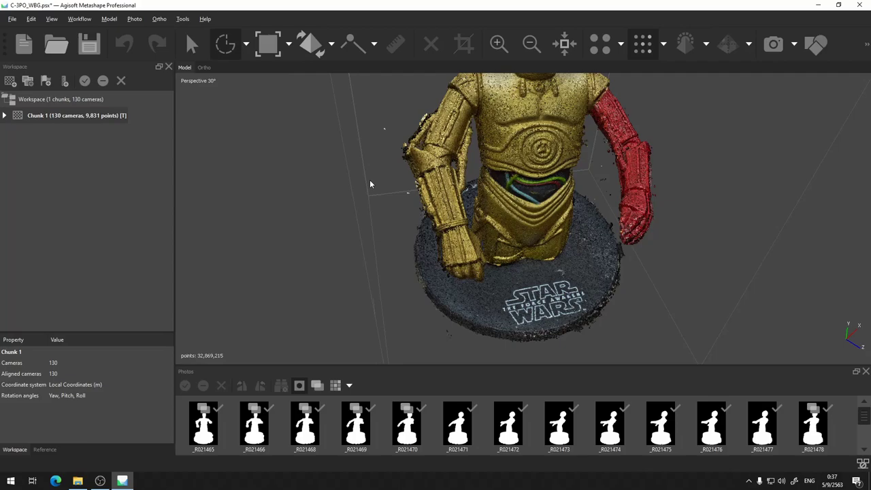
pyautogui.scroll(2, 373, 181)
pyautogui.scroll(5, 325, 164)
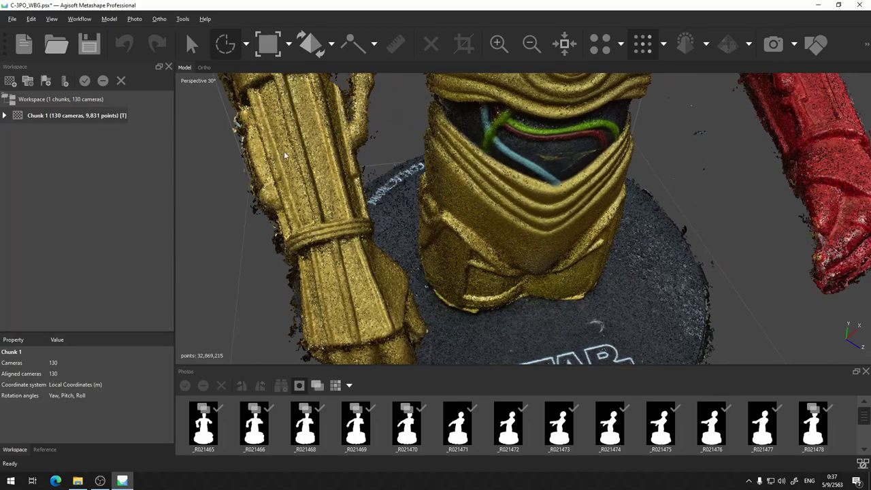
pyautogui.scroll(5, 463, 193)
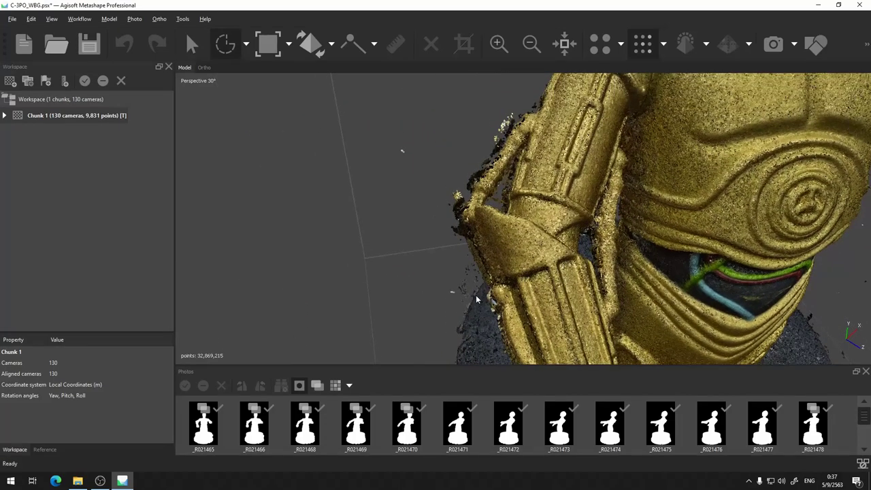
pyautogui.scroll(4, 434, 193)
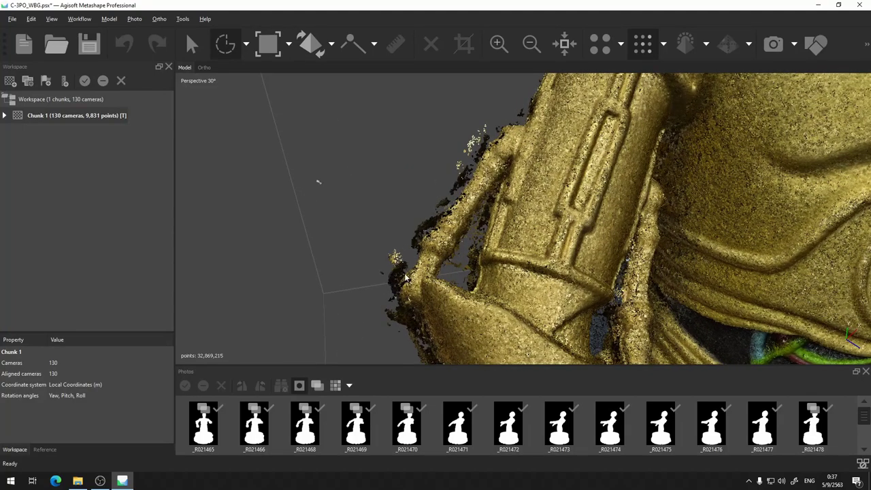
pyautogui.moveTo(401, 286); pyautogui.dragTo(413, 252)
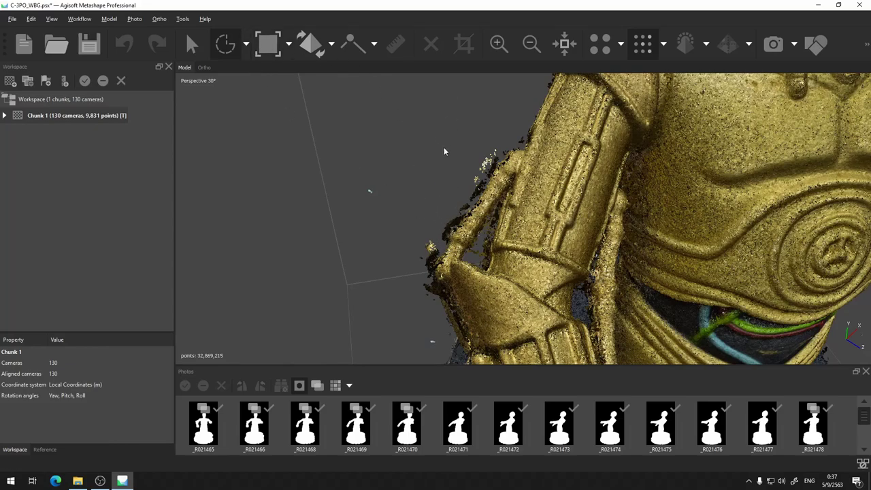
pyautogui.moveTo(508, 111)
pyautogui.mouseDown()
pyautogui.moveTo(454, 105)
pyautogui.moveTo(514, 126)
pyautogui.moveTo(472, 209)
pyautogui.moveTo(436, 243)
pyautogui.moveTo(456, 176)
pyautogui.moveTo(487, 127)
pyautogui.mouseUp()
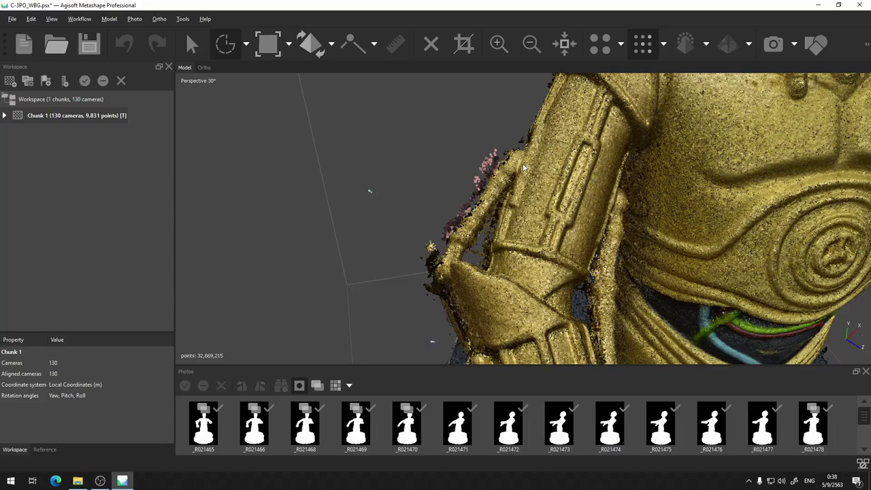
pyautogui.press('Delete')
# - Select and delete the stray points floating between the waist and the red arm, down to the base's edge
pyautogui.moveTo(474, 196); pyautogui.dragTo(424, 123)
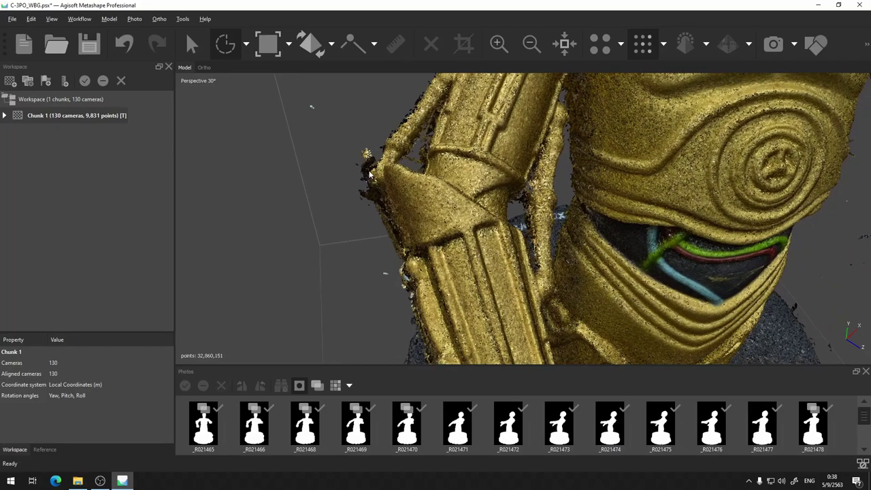
pyautogui.moveTo(433, 246); pyautogui.dragTo(721, 245)
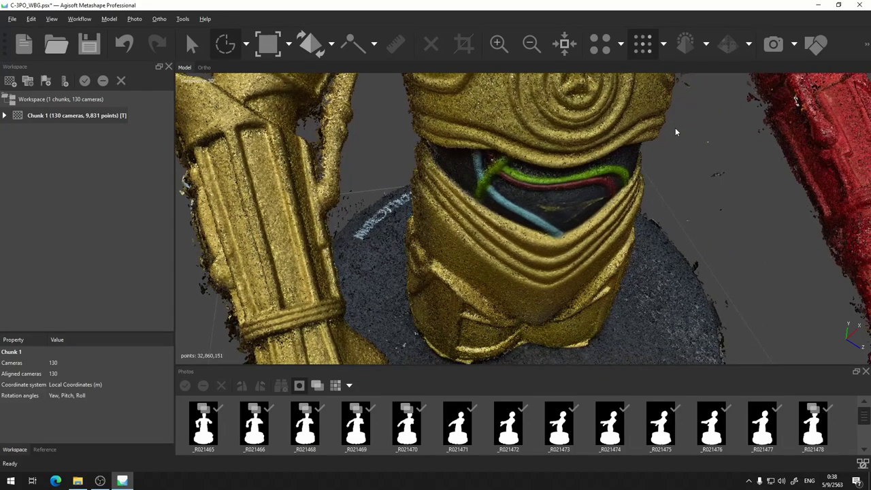
pyautogui.moveTo(740, 158)
pyautogui.mouseDown()
pyautogui.moveTo(771, 244)
pyautogui.moveTo(769, 313)
pyautogui.moveTo(742, 330)
pyautogui.moveTo(694, 268)
pyautogui.mouseUp()
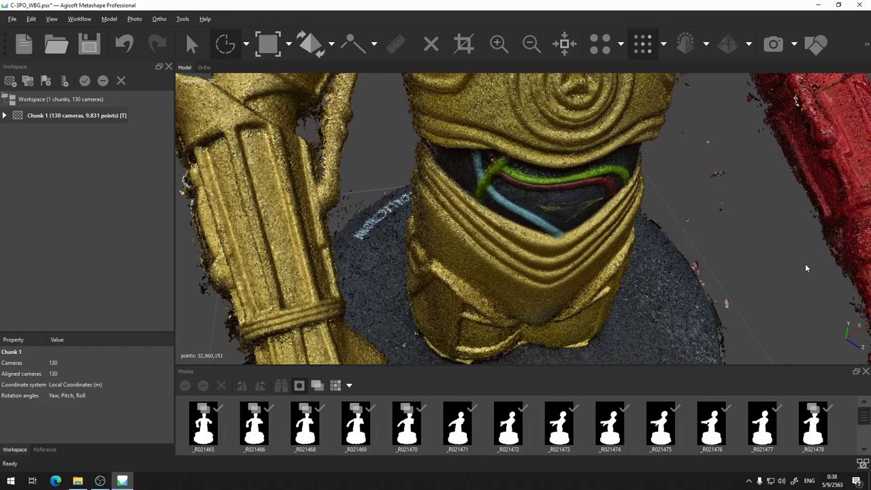
pyautogui.press('Delete')
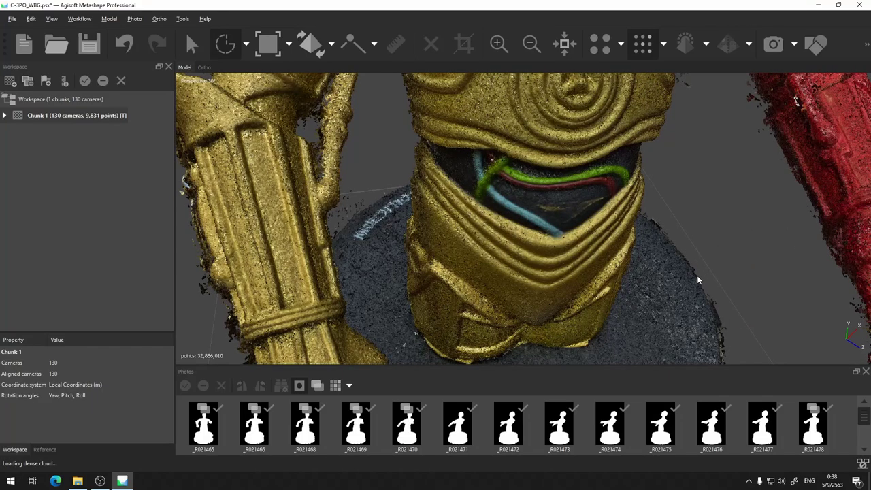
# - Select and delete the stray points at the rim of the base beneath the gold elbow
pyautogui.press('0')
pyautogui.moveTo(705, 291); pyautogui.dragTo(864, 318)
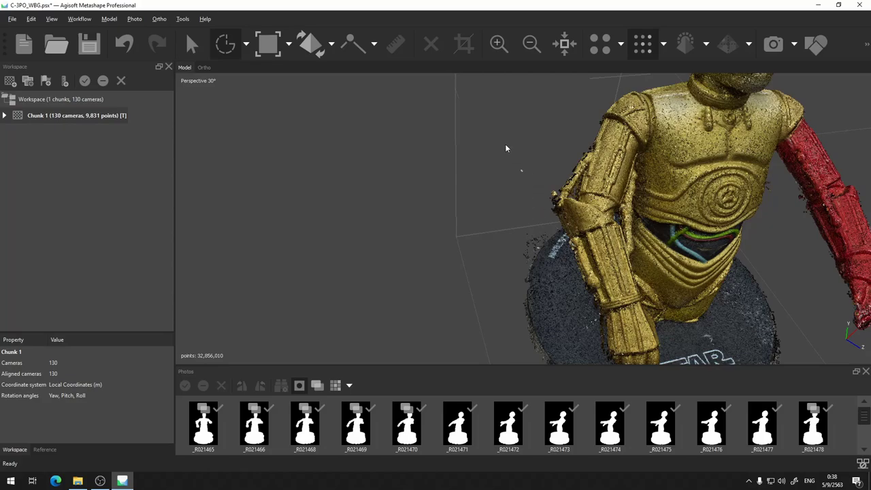
pyautogui.moveTo(537, 199)
pyautogui.mouseDown()
pyautogui.moveTo(552, 233)
pyautogui.moveTo(525, 274)
pyautogui.moveTo(512, 276)
pyautogui.mouseUp()
pyautogui.press('Delete')
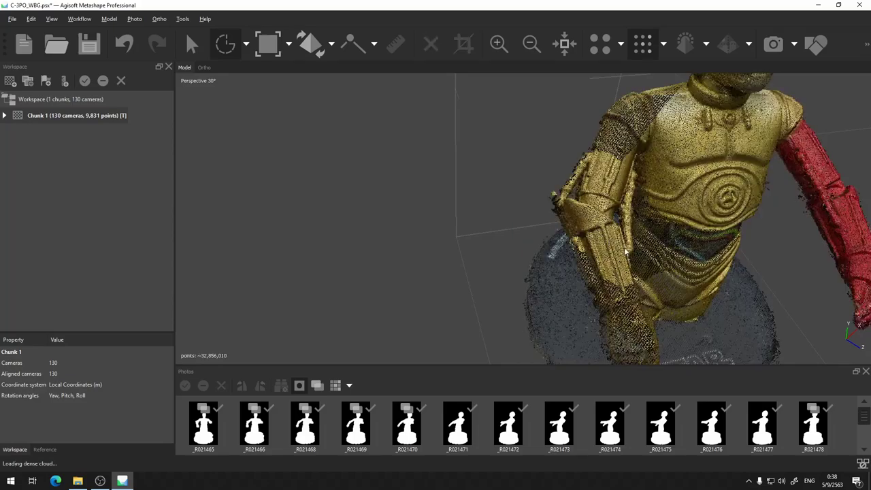
# - Select and delete the noise points along the outer edge of the red forearm
pyautogui.moveTo(555, 258); pyautogui.dragTo(584, 228, button='right')
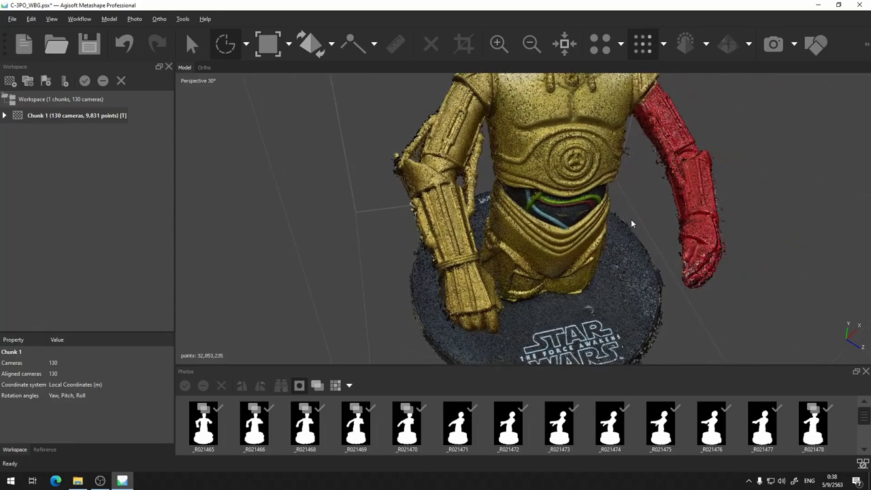
pyautogui.scroll(3, 669, 269)
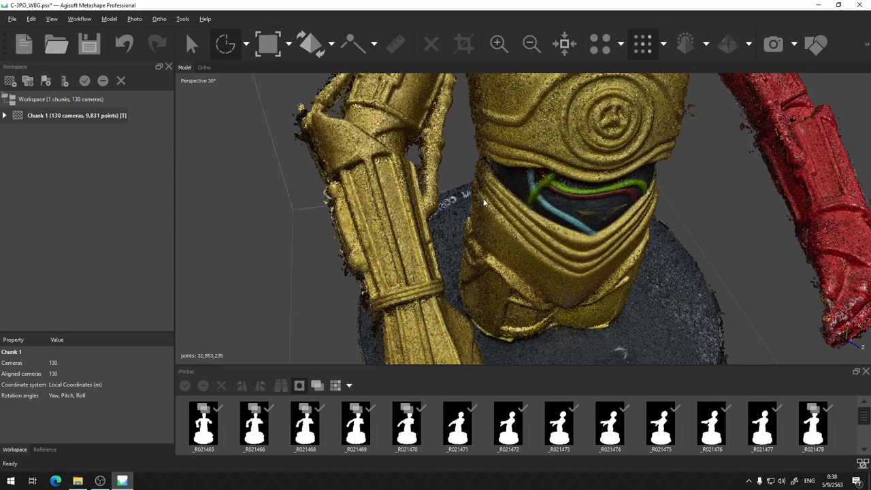
pyautogui.moveTo(641, 219); pyautogui.dragTo(525, 228, button='right')
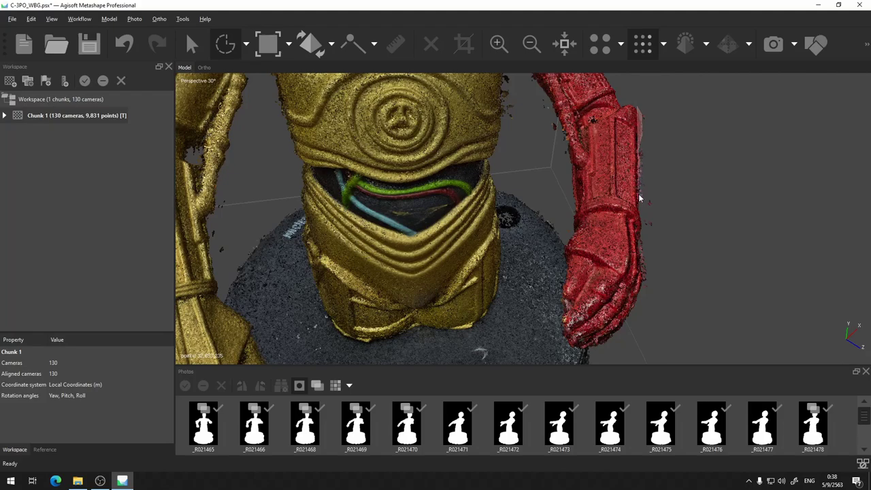
pyautogui.moveTo(644, 228)
pyautogui.mouseDown()
pyautogui.moveTo(655, 245)
pyautogui.moveTo(704, 242)
pyautogui.moveTo(726, 177)
pyautogui.moveTo(725, 130)
pyautogui.moveTo(689, 103)
pyautogui.moveTo(726, 121)
pyautogui.mouseUp()
pyautogui.press('Delete')
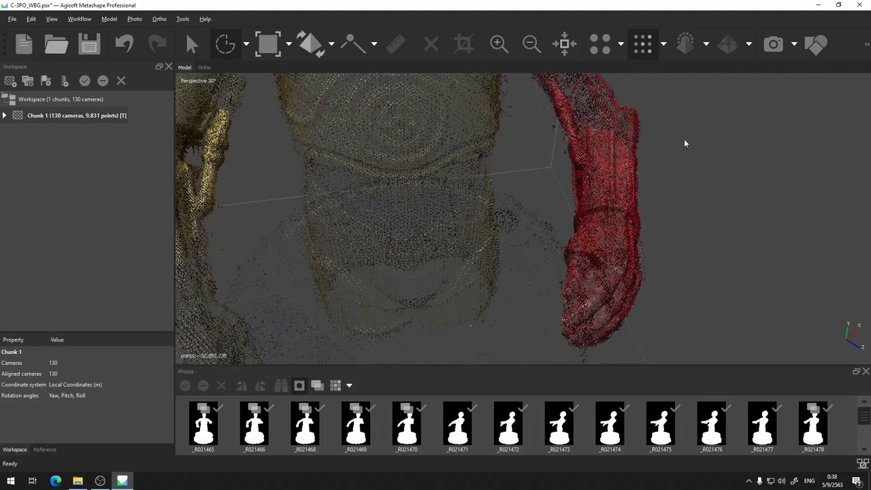
# - Examine the cleaned dense cloud of the whole figure, then its torso and arms up close
pyautogui.moveTo(603, 212); pyautogui.dragTo(590, 179)
pyautogui.click(191, 45)
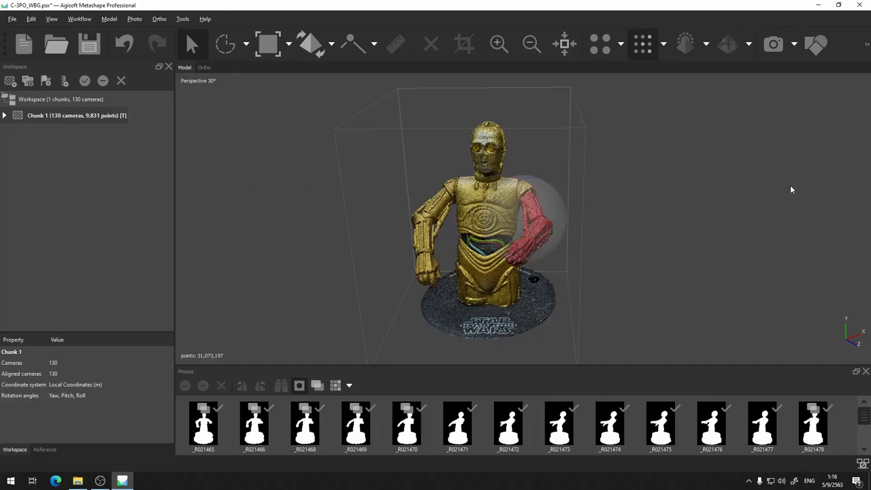
pyautogui.moveTo(594, 247); pyautogui.dragTo(588, 215)
pyautogui.moveTo(535, 213); pyautogui.dragTo(444, 184)
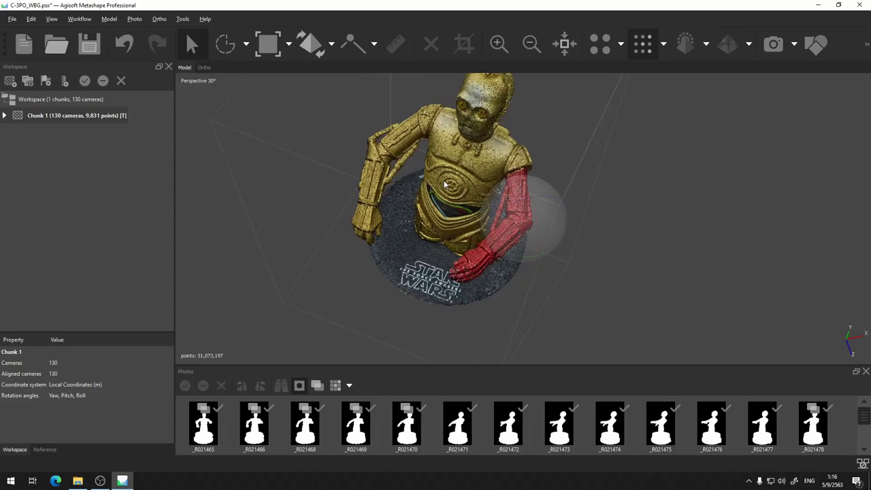
pyautogui.scroll(3, 445, 184)
pyautogui.scroll(4, 456, 187)
pyautogui.scroll(1, 459, 188)
pyautogui.moveTo(460, 188); pyautogui.dragTo(414, 179)
pyautogui.scroll(-5, 414, 180)
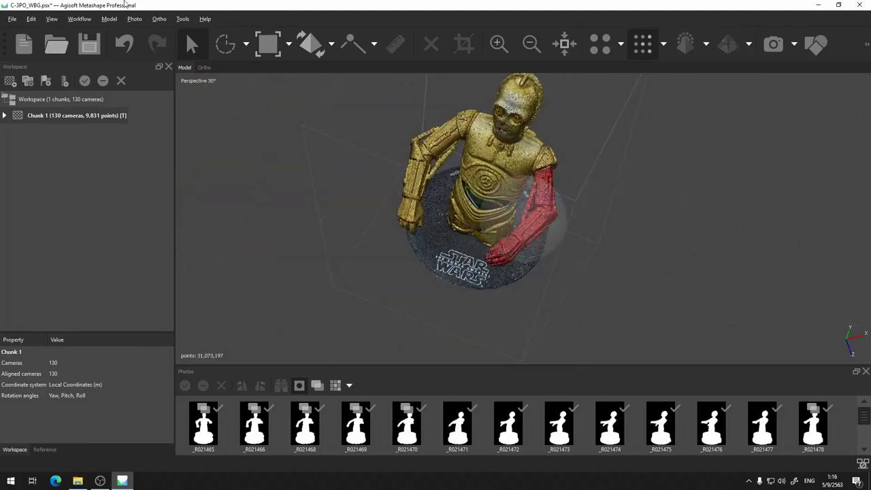
# - Save the project with the cleaned dense cloud
pyautogui.click(94, 51)
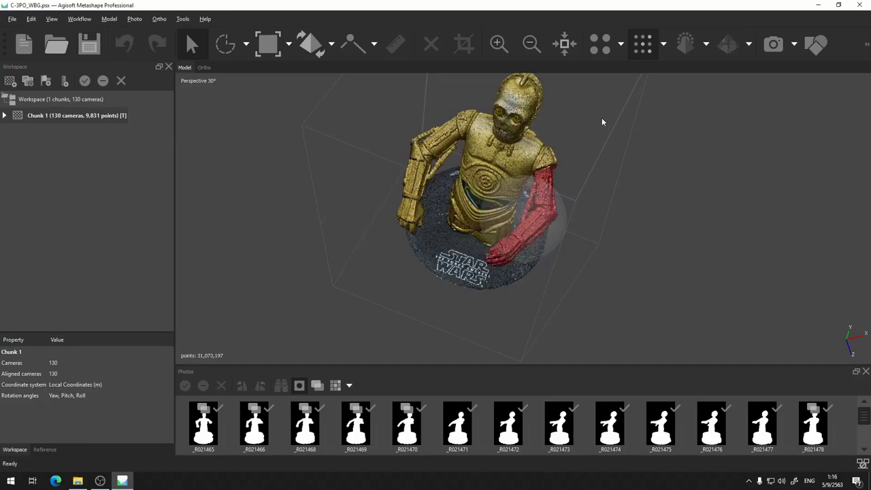
pyautogui.moveTo(602, 119); pyautogui.dragTo(577, 139)
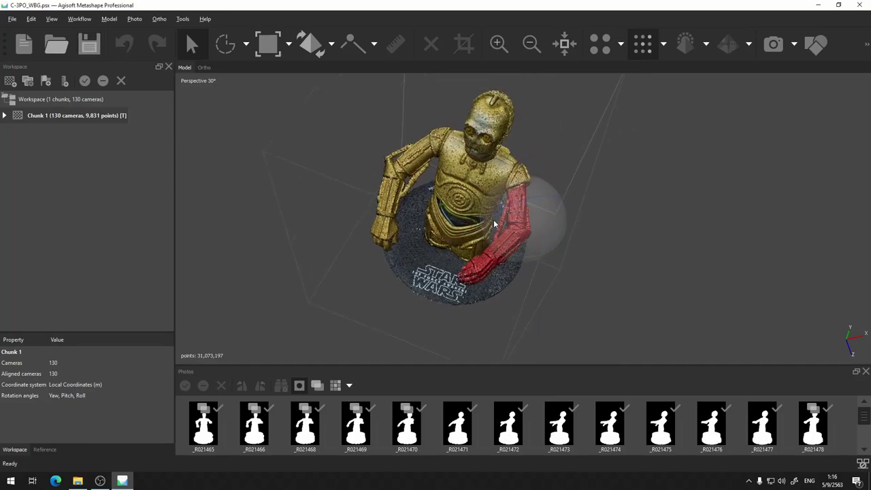
pyautogui.moveTo(538, 229); pyautogui.dragTo(517, 188)
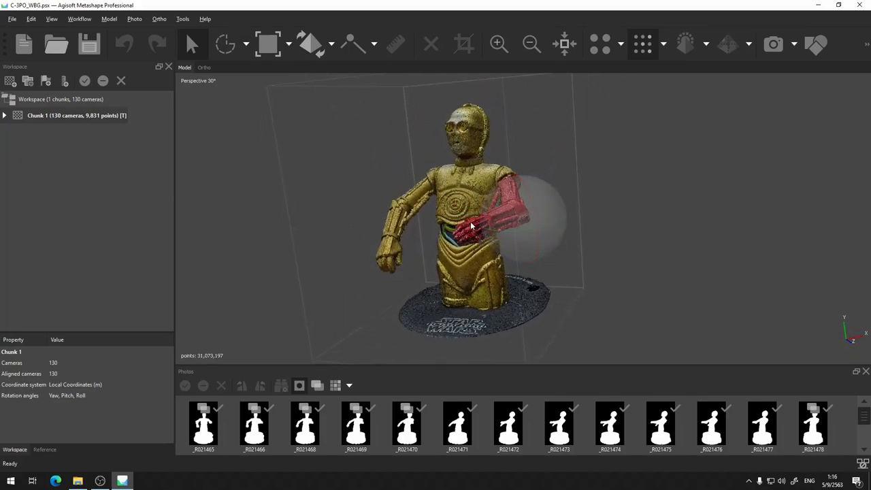
# - Build the mesh from the dense cloud with Arbitrary (3D) surface type, High face count, interpolation enabled and vertex colors calculated
pyautogui.rightClick(77, 119)
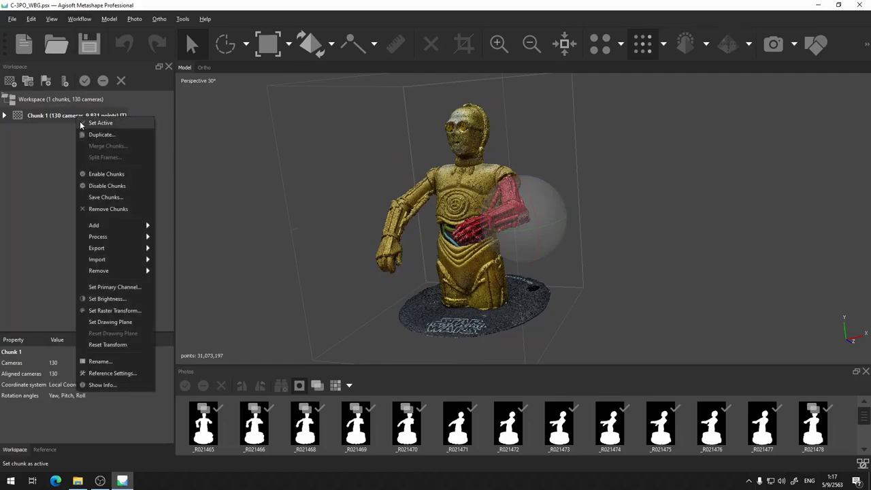
pyautogui.moveTo(149, 238)
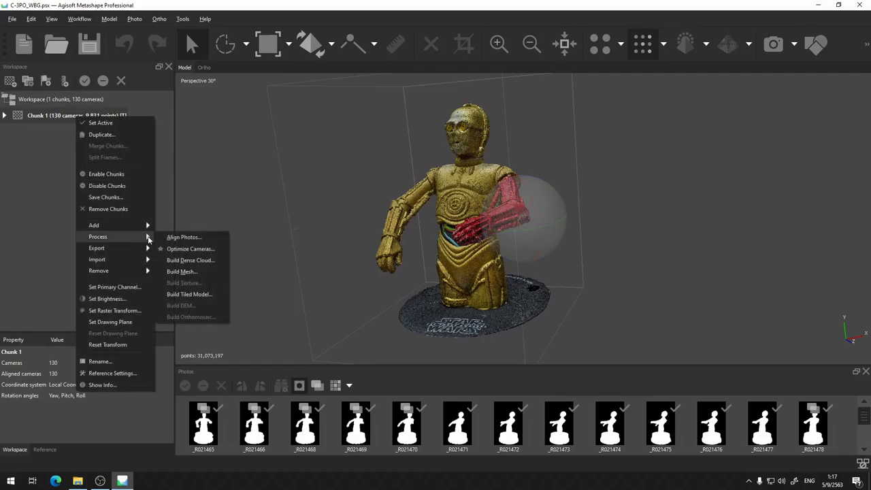
pyautogui.click(203, 277)
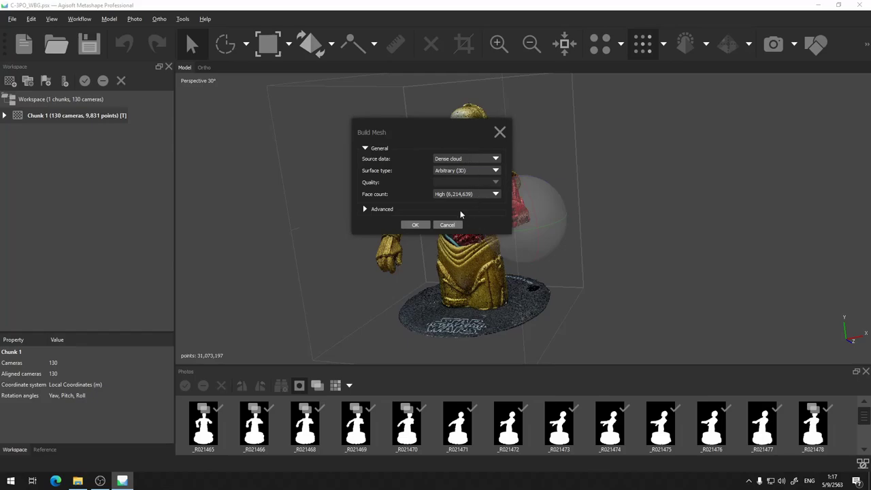
pyautogui.click(489, 198)
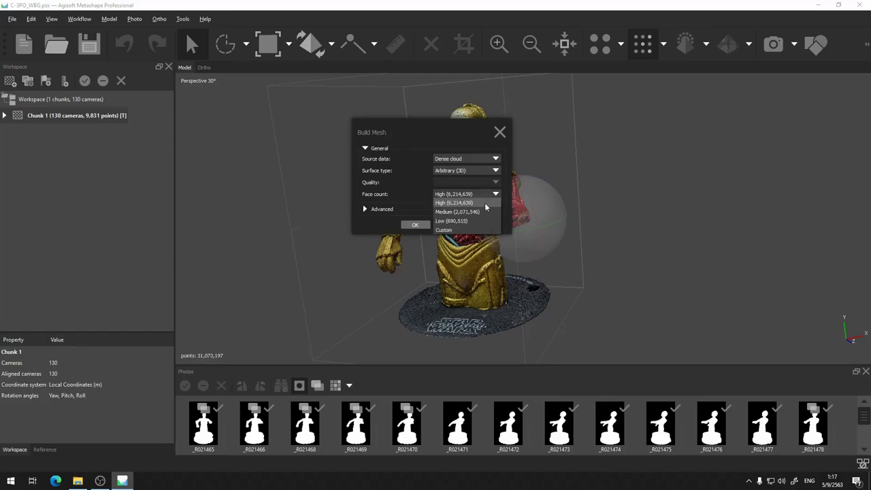
pyautogui.click(485, 204)
pyautogui.click(467, 194)
pyautogui.click(366, 213)
pyautogui.click(365, 210)
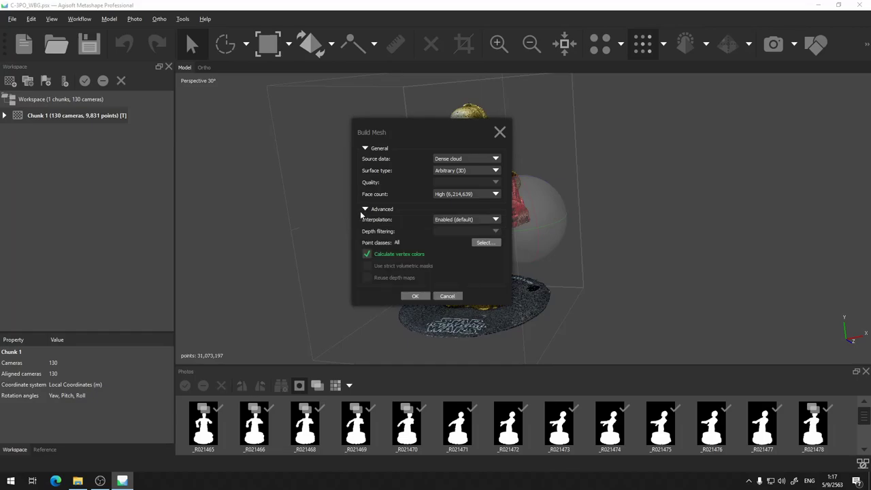
pyautogui.click(418, 297)
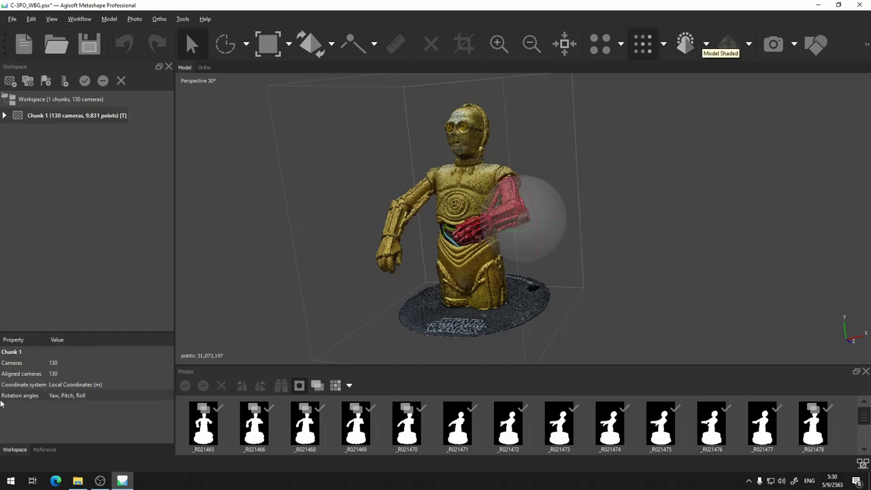
# - Expand the chunk's contents and review the properties and processing times of the 3D model and the dense cloud
pyautogui.click(5, 116)
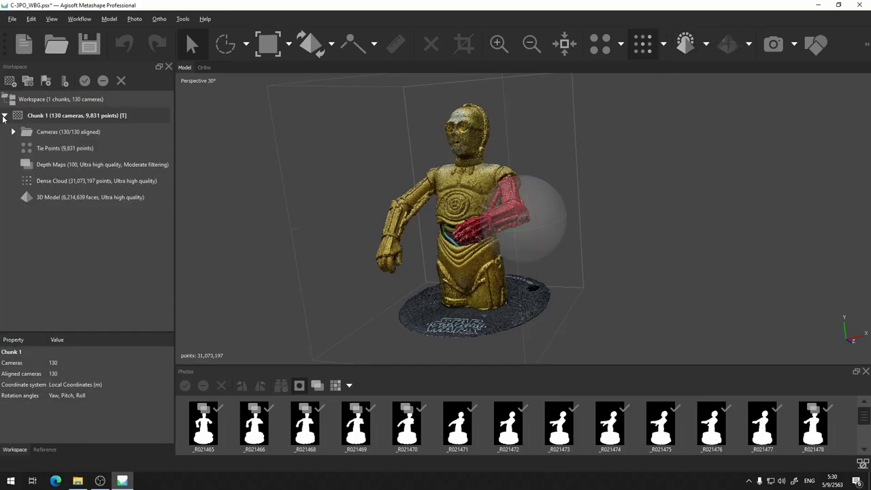
pyautogui.click(68, 199)
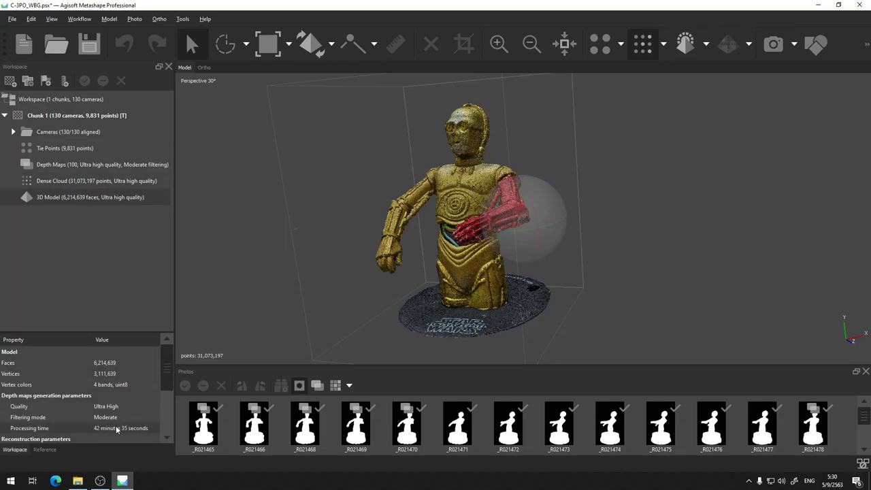
pyautogui.moveTo(164, 371); pyautogui.dragTo(164, 406)
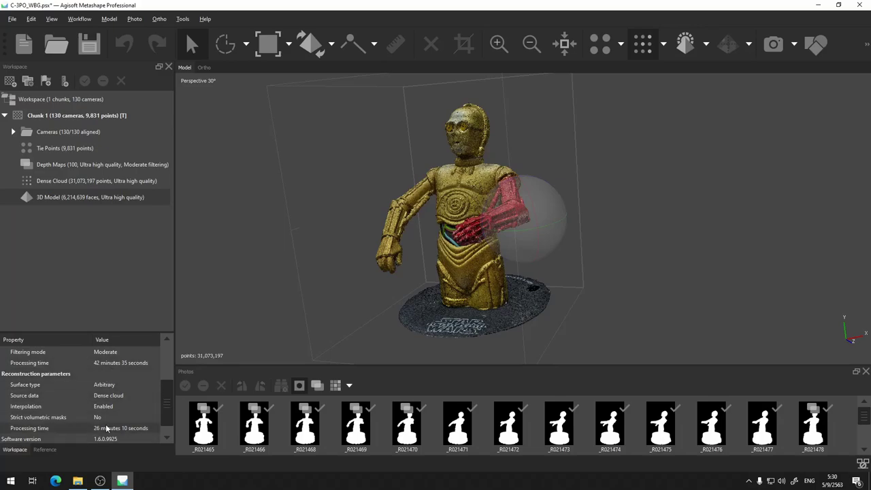
pyautogui.click(83, 182)
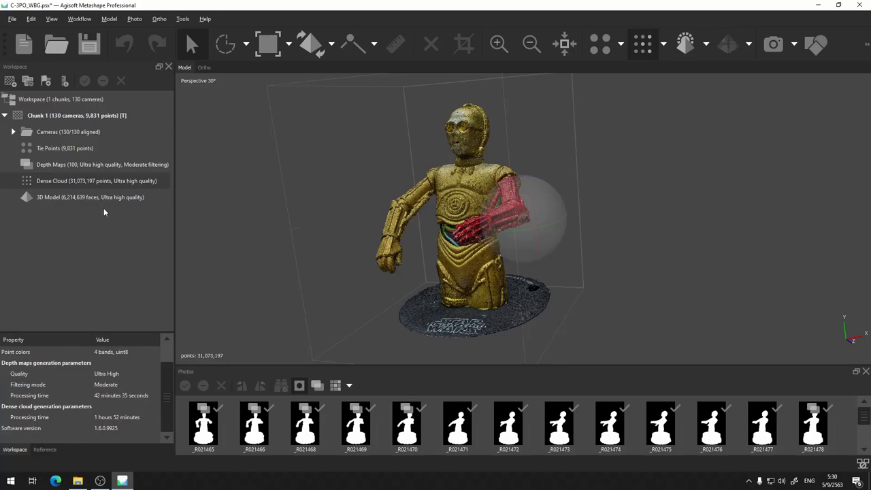
# - Compare the properties of the dense cloud and the 3D model, including their quality and depth map generation parameters
pyautogui.scroll(1, 164, 386)
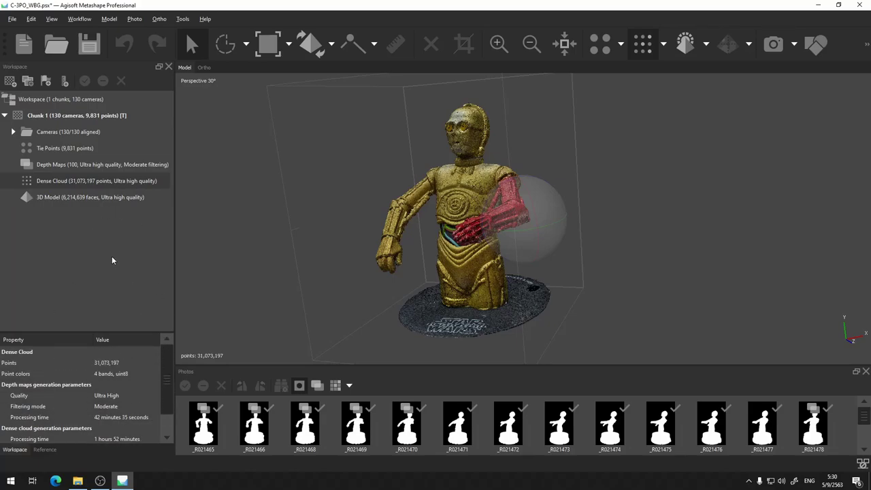
pyautogui.click(76, 199)
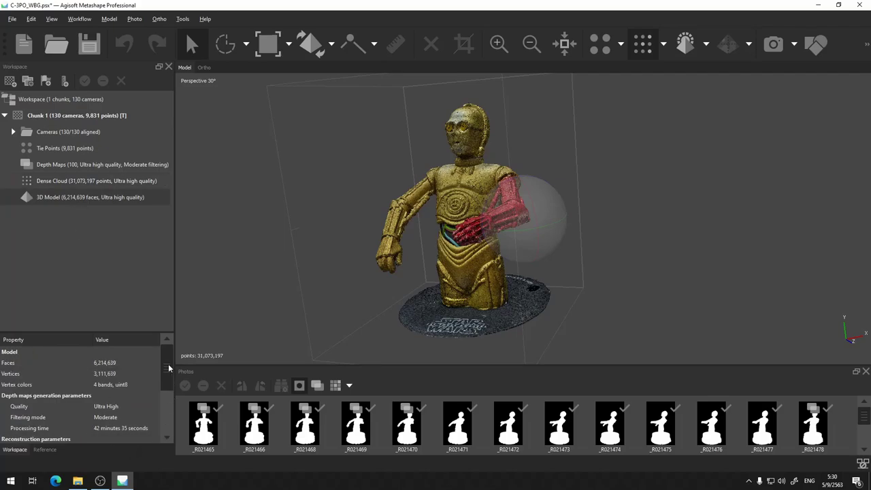
pyautogui.click(86, 181)
pyautogui.click(87, 201)
pyautogui.moveTo(171, 367)
pyautogui.mouseDown()
pyautogui.moveTo(168, 412)
pyautogui.moveTo(168, 368)
pyautogui.mouseUp()
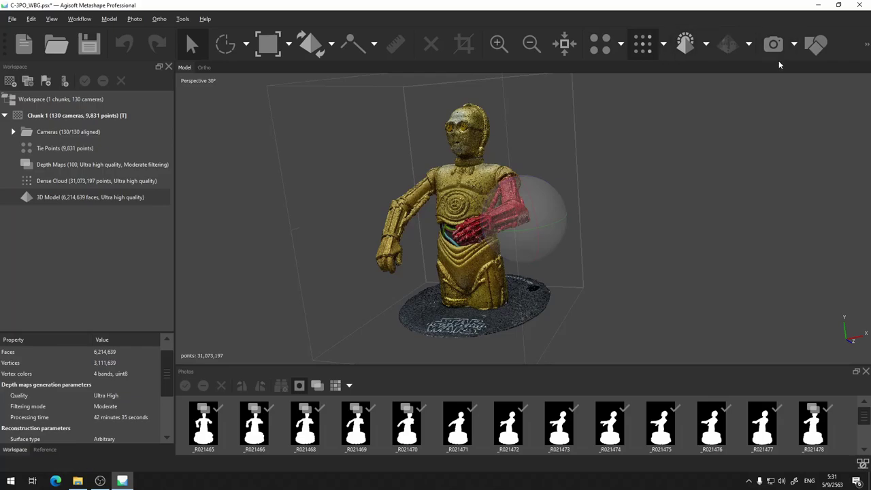
# - Display the shaded 3D model and examine the front of its torso and both arms up close
pyautogui.click(686, 45)
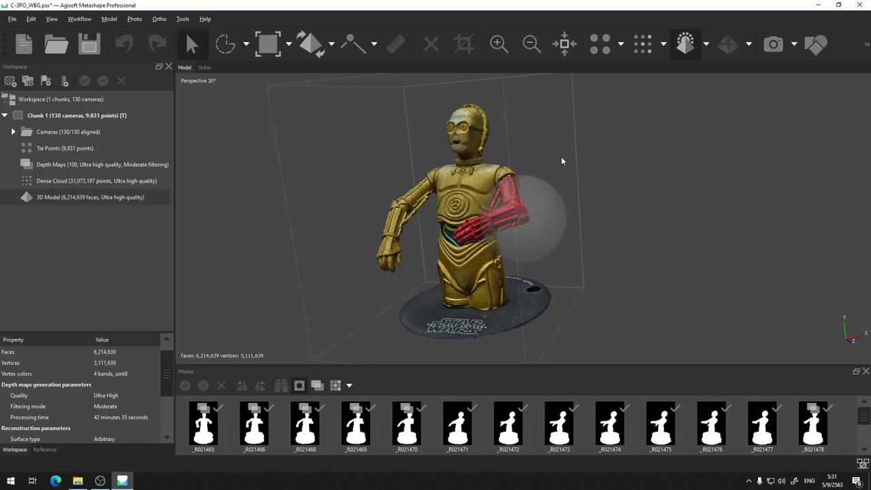
pyautogui.moveTo(562, 160); pyautogui.dragTo(534, 169)
pyautogui.press('0')
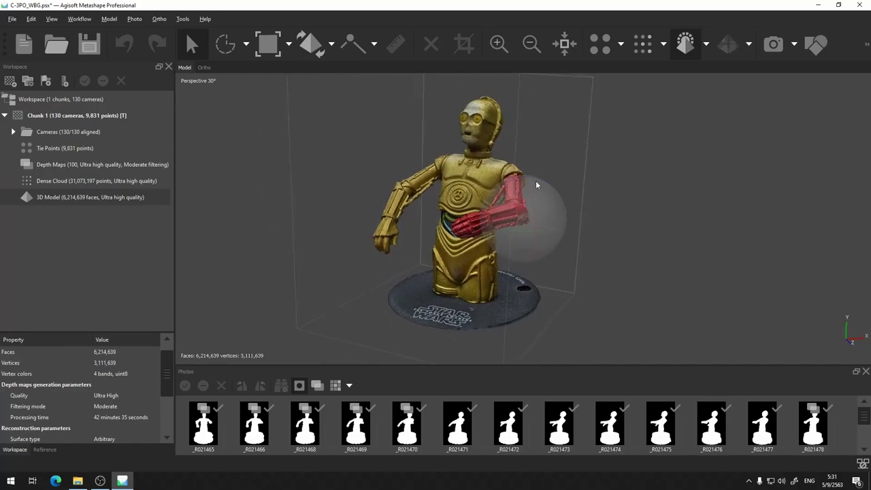
pyautogui.scroll(2, 514, 131)
pyautogui.scroll(2, 514, 135)
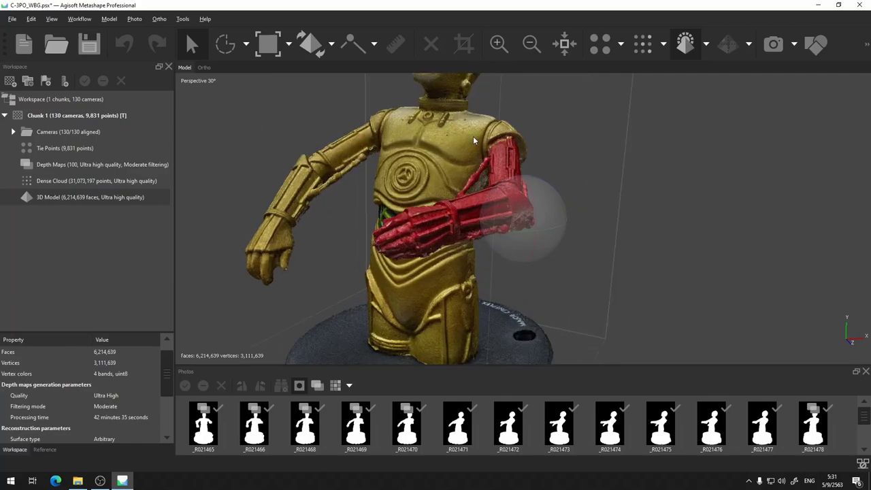
pyautogui.scroll(3, 487, 121)
pyautogui.moveTo(459, 195); pyautogui.dragTo(619, 290)
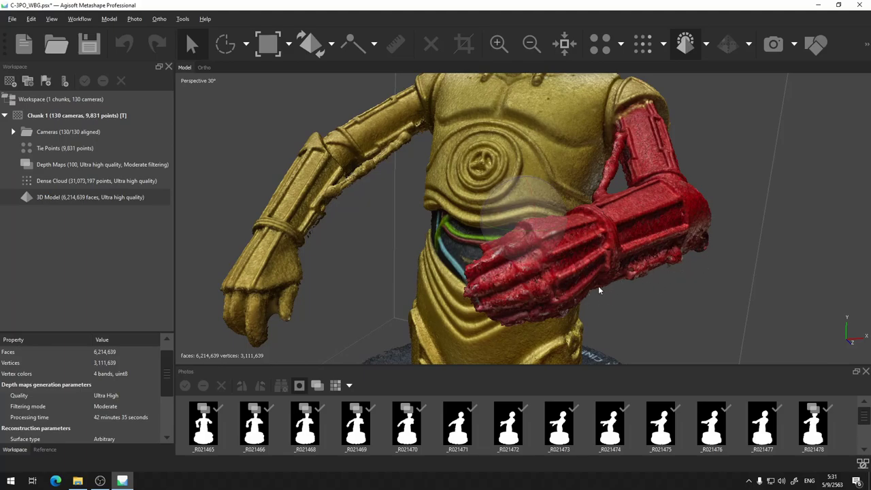
pyautogui.moveTo(410, 237); pyautogui.dragTo(415, 286)
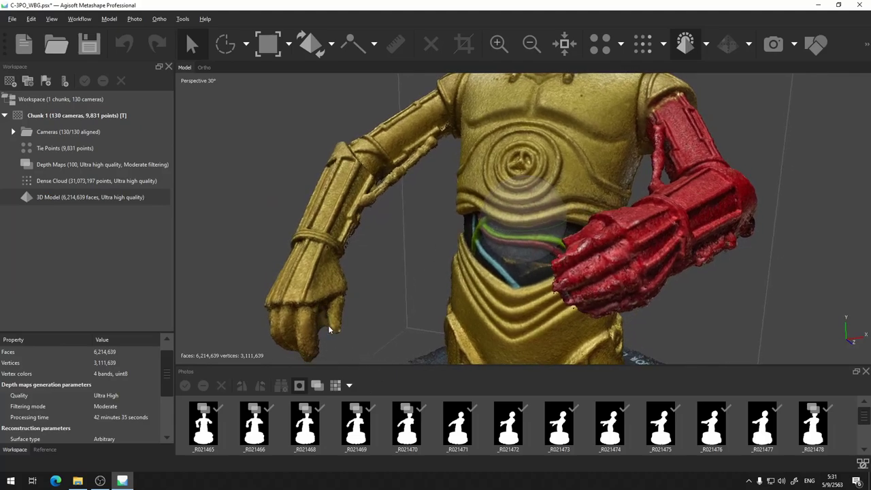
pyautogui.click(643, 43)
pyautogui.scroll(-5, 336, 303)
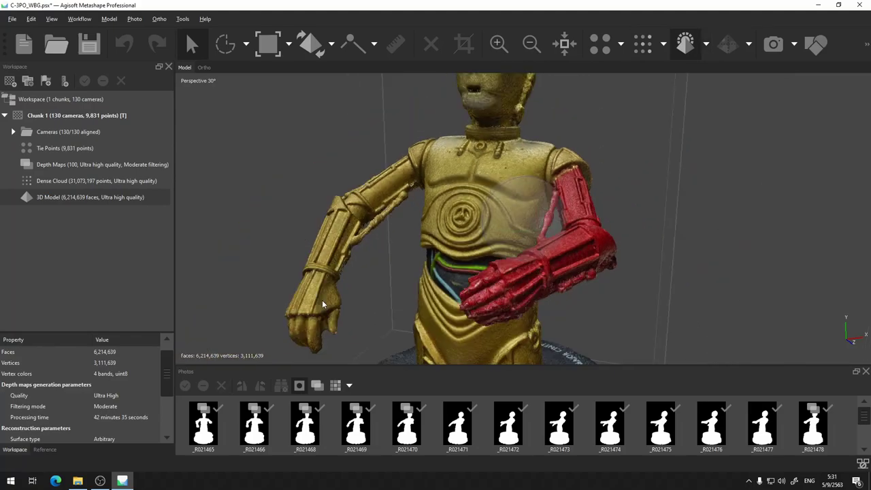
# - Examine the shaded model's back, side, gold arm and the underside of its base for mesh defects
pyautogui.moveTo(329, 256); pyautogui.dragTo(575, 215)
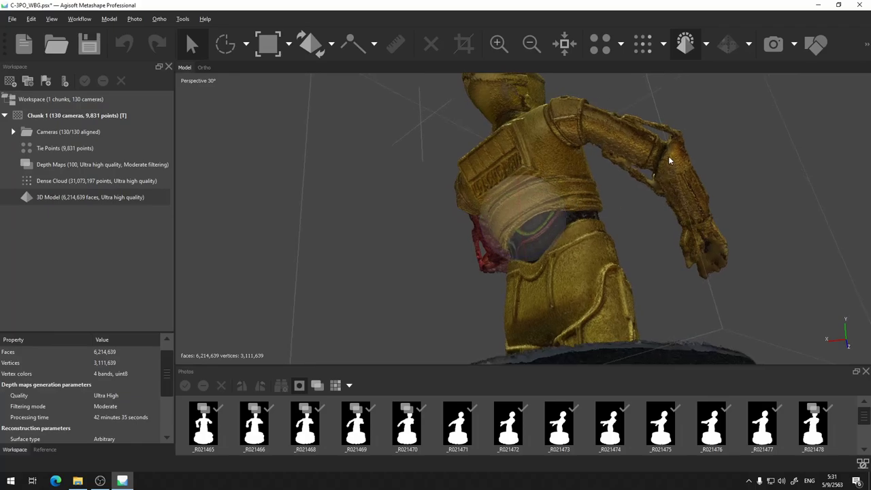
pyautogui.moveTo(689, 196); pyautogui.dragTo(707, 296)
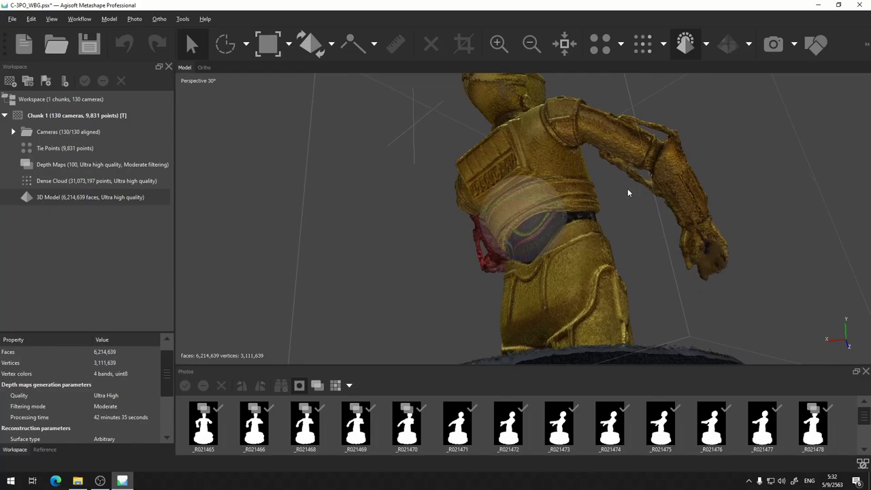
pyautogui.moveTo(647, 200); pyautogui.dragTo(686, 208)
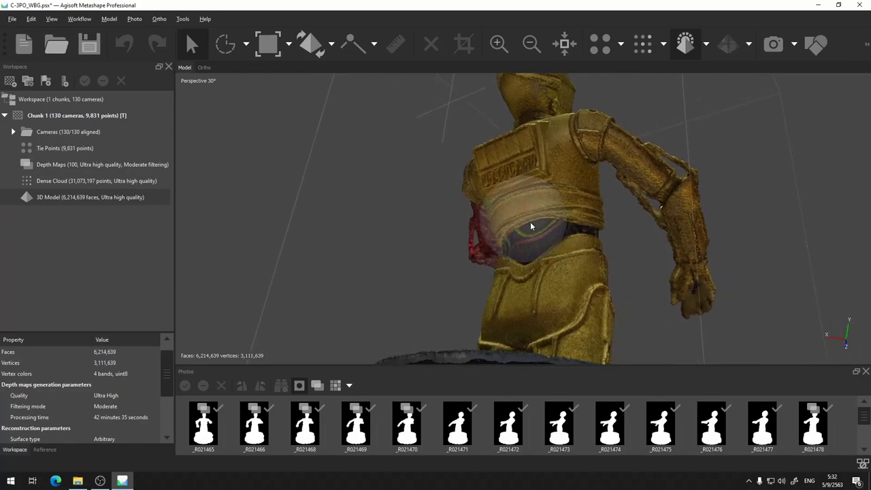
pyautogui.moveTo(497, 221); pyautogui.dragTo(413, 221)
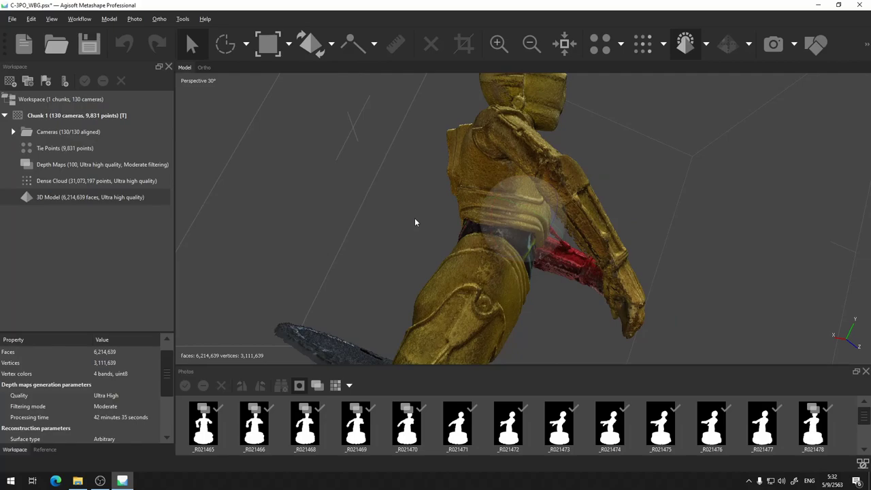
pyautogui.moveTo(553, 312); pyautogui.dragTo(578, 273)
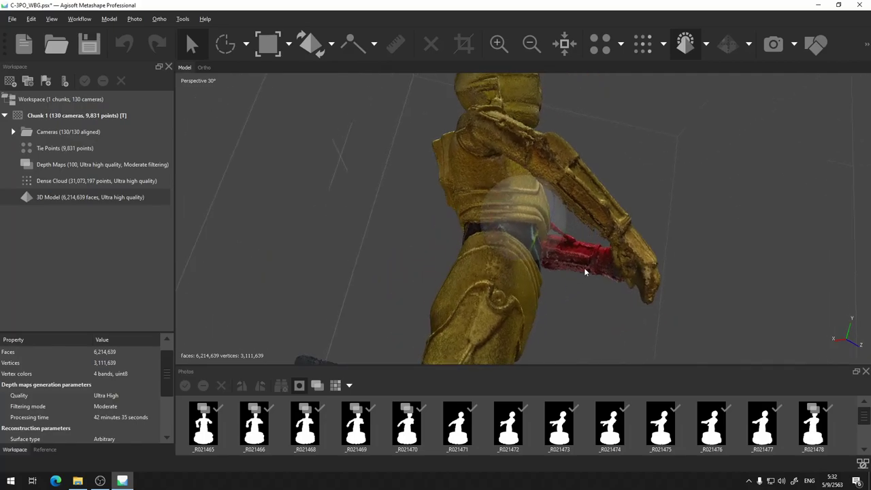
pyautogui.moveTo(541, 219); pyautogui.dragTo(561, 218)
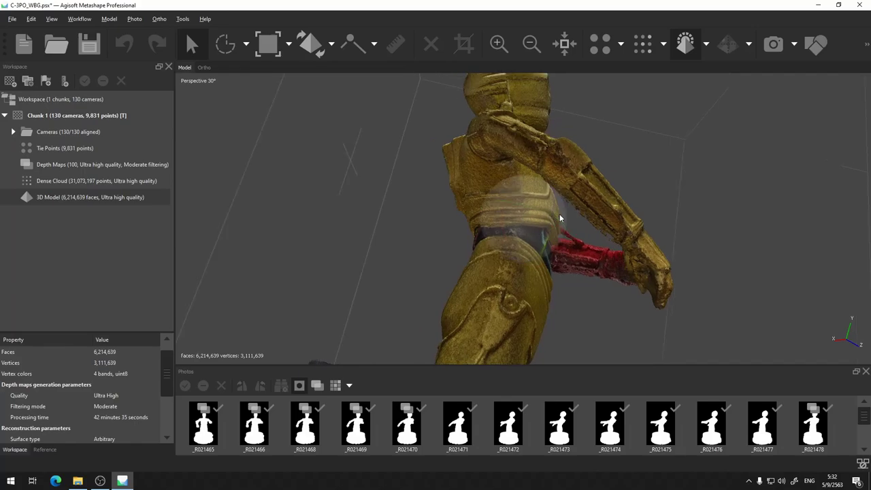
pyautogui.moveTo(527, 194); pyautogui.dragTo(627, 317)
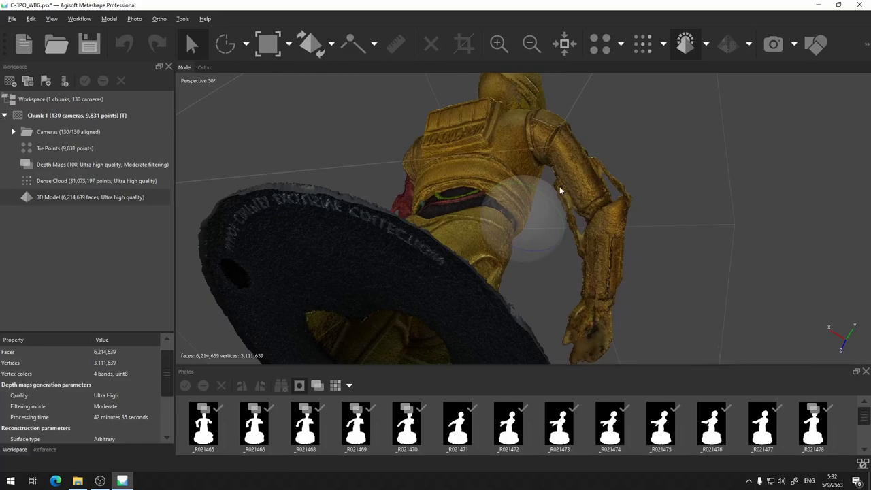
pyautogui.moveTo(640, 217); pyautogui.dragTo(498, 212)
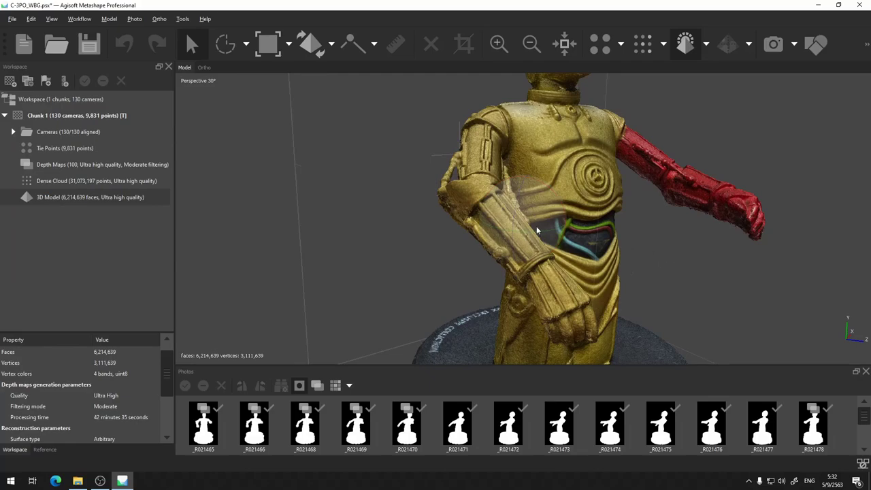
# - Examine the shaded model's gold arm and waist wires from the front, and review the mesh's reconstruction parameters and processing time
pyautogui.moveTo(653, 245); pyautogui.dragTo(468, 254)
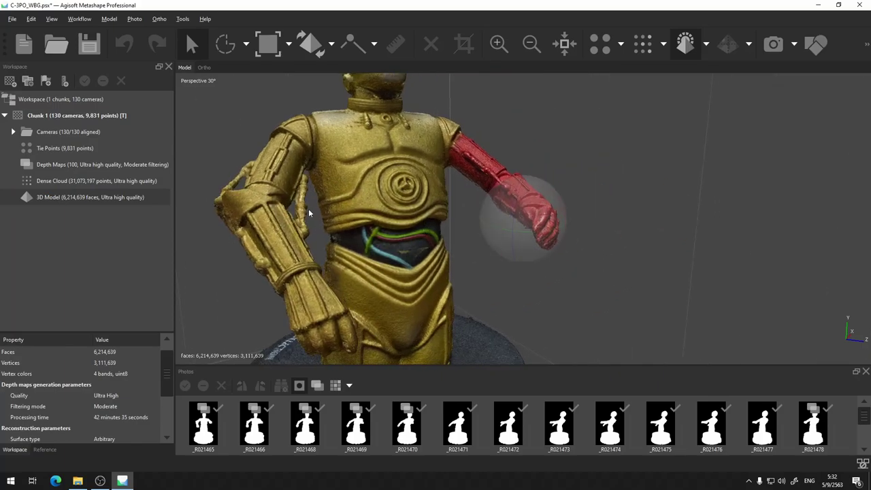
pyautogui.moveTo(516, 286); pyautogui.dragTo(410, 151)
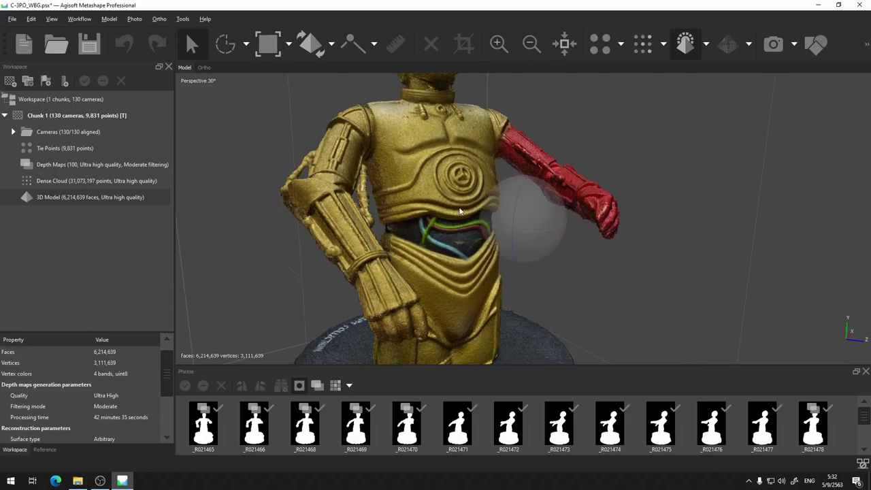
pyautogui.moveTo(557, 279); pyautogui.dragTo(576, 228)
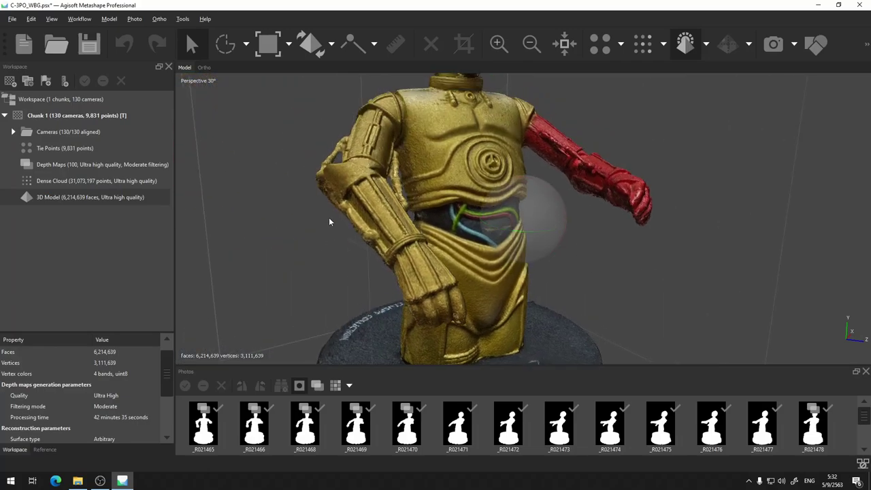
pyautogui.moveTo(349, 199); pyautogui.dragTo(490, 232)
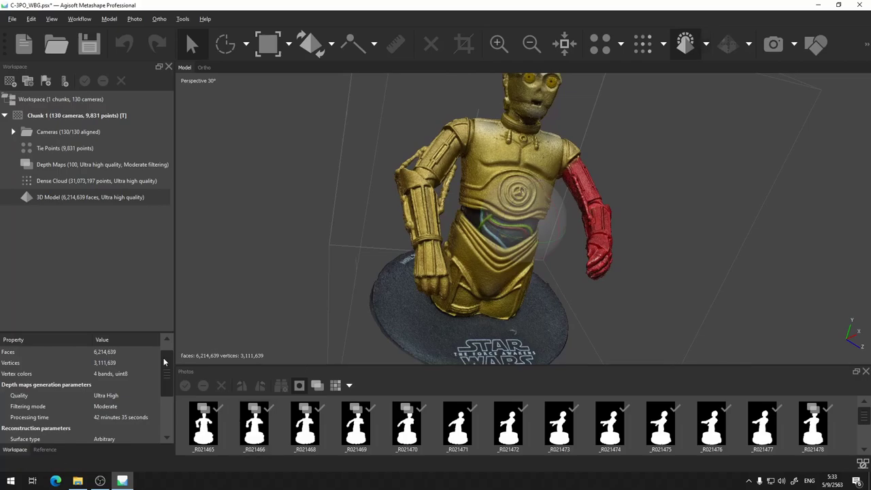
pyautogui.moveTo(164, 368); pyautogui.dragTo(169, 407)
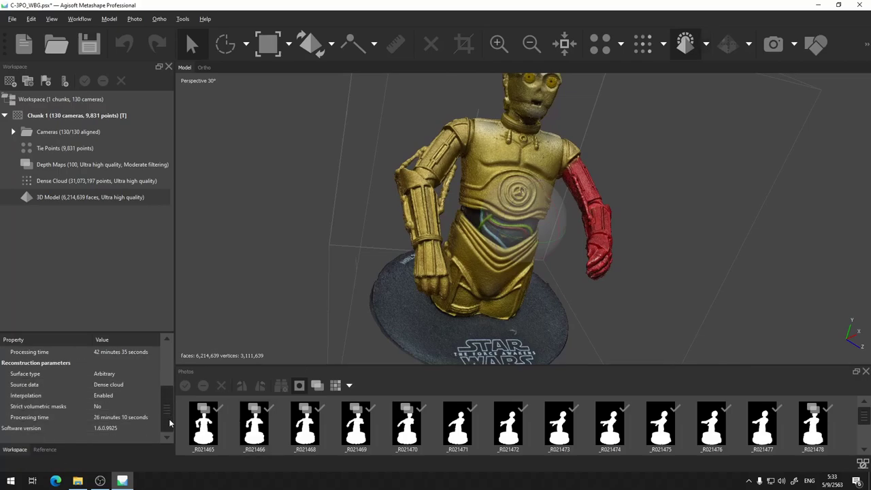
pyautogui.scroll(3, 170, 423)
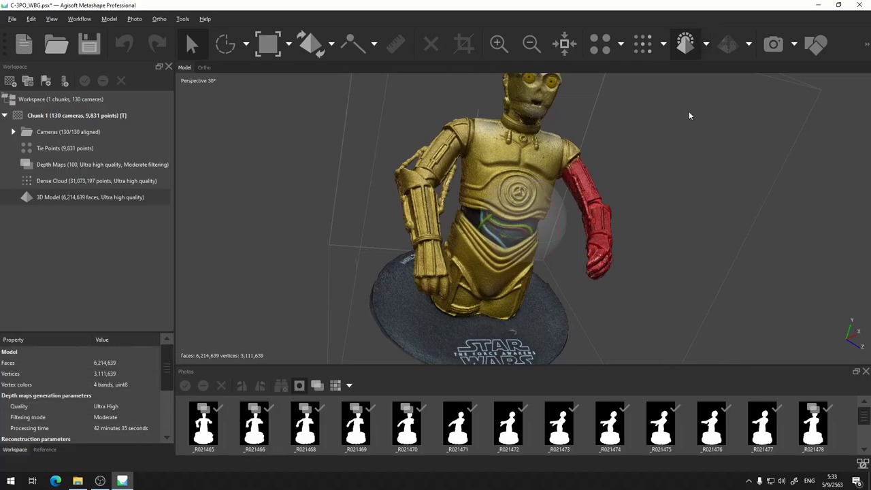
# - Display the mesh as Model Solid and examine the surface of the chest, waist, arms and hands
pyautogui.click(706, 43)
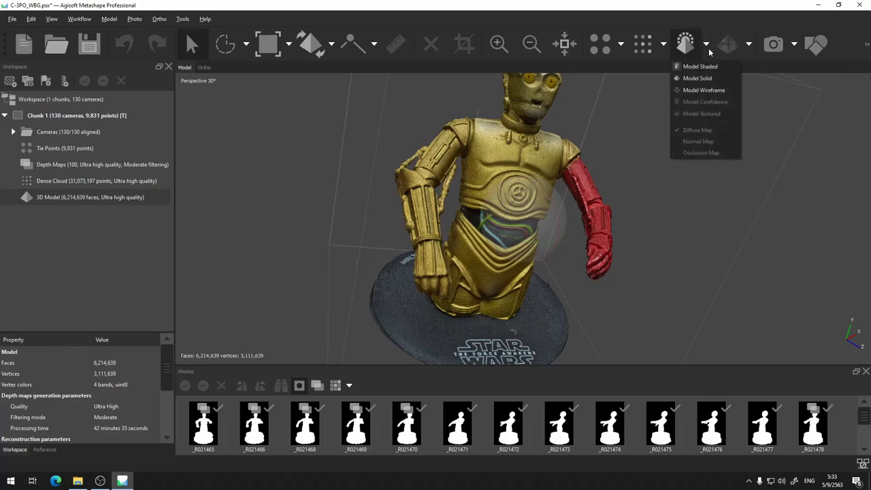
pyautogui.click(705, 80)
pyautogui.moveTo(648, 199); pyautogui.dragTo(544, 211)
pyautogui.scroll(3, 544, 211)
pyautogui.scroll(-2, 486, 295)
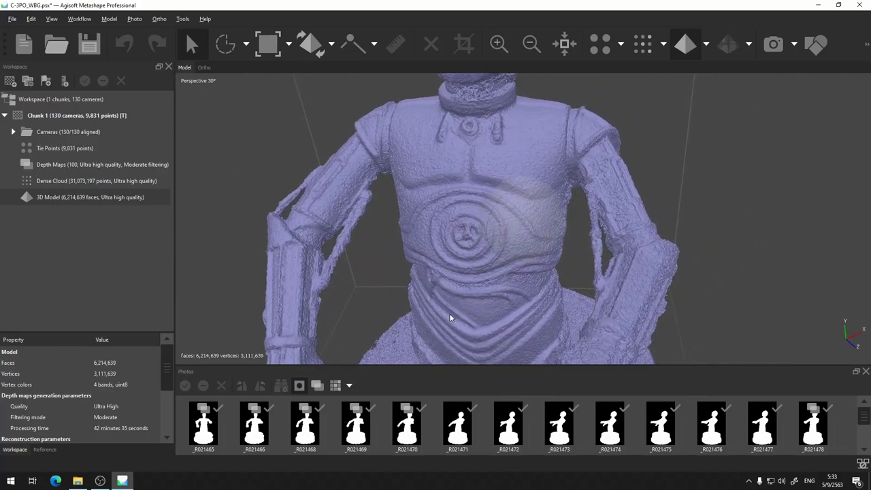
pyautogui.moveTo(453, 317); pyautogui.dragTo(436, 288)
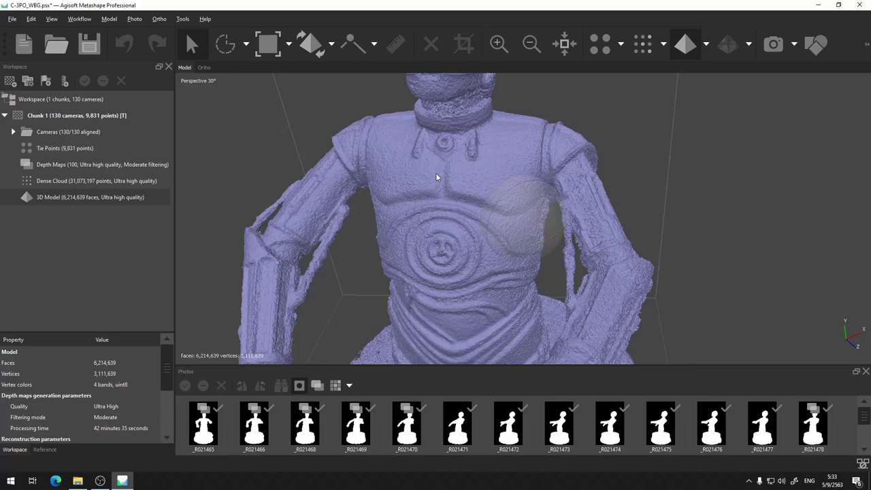
pyautogui.moveTo(501, 257); pyautogui.dragTo(463, 212)
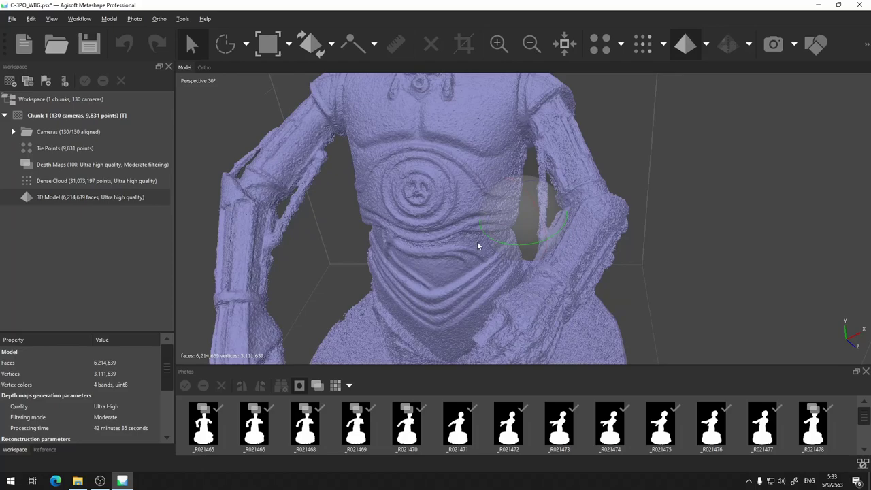
pyautogui.moveTo(565, 220); pyautogui.dragTo(594, 248)
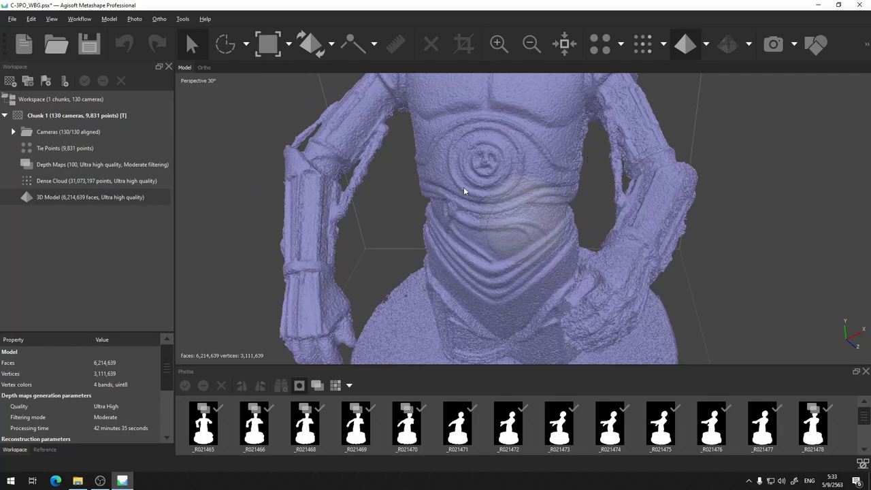
pyautogui.moveTo(589, 277); pyautogui.dragTo(461, 228)
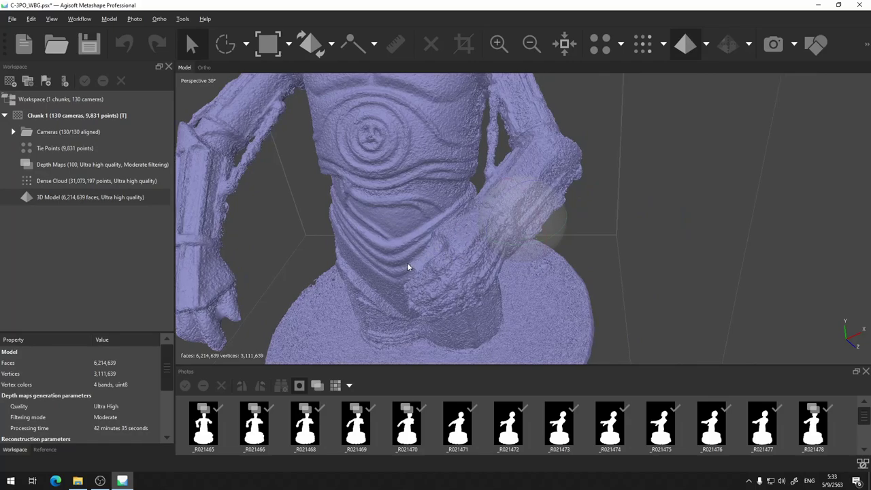
pyautogui.moveTo(417, 200); pyautogui.dragTo(504, 241)
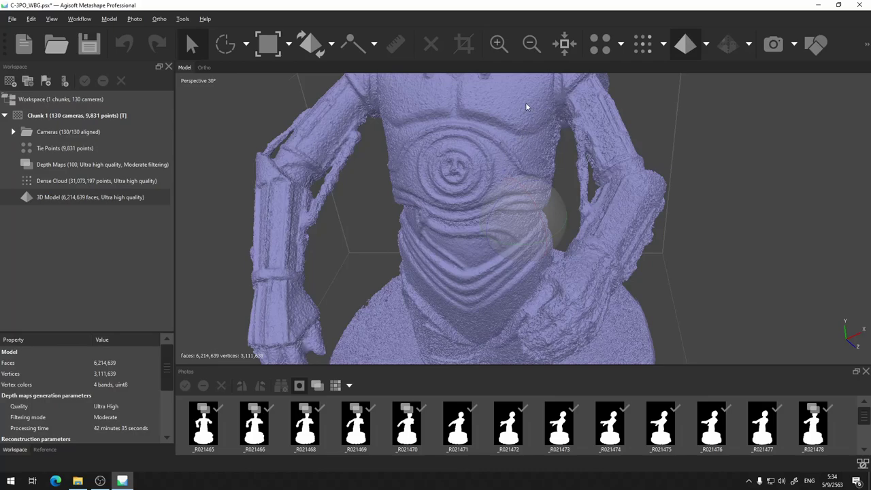
# - Inspect the solid mesh's surface roughness at the waist, then around the head and upper back
pyautogui.scroll(2, 512, 125)
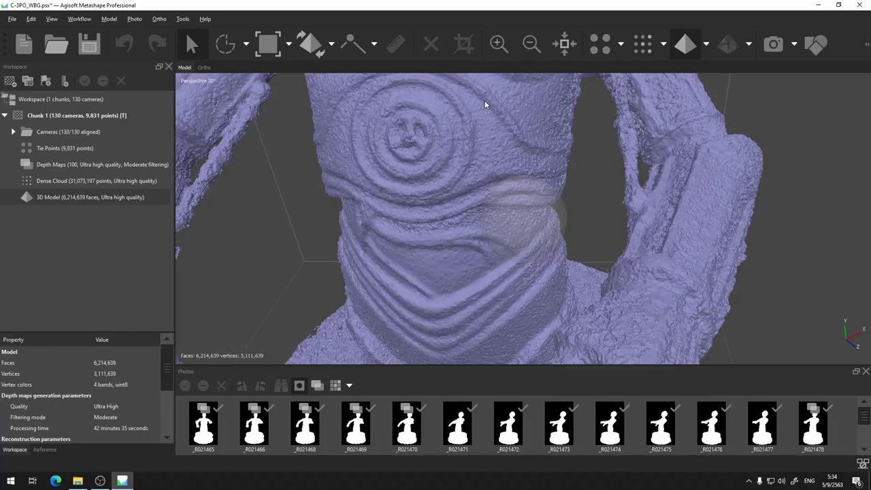
pyautogui.scroll(-2, 515, 202)
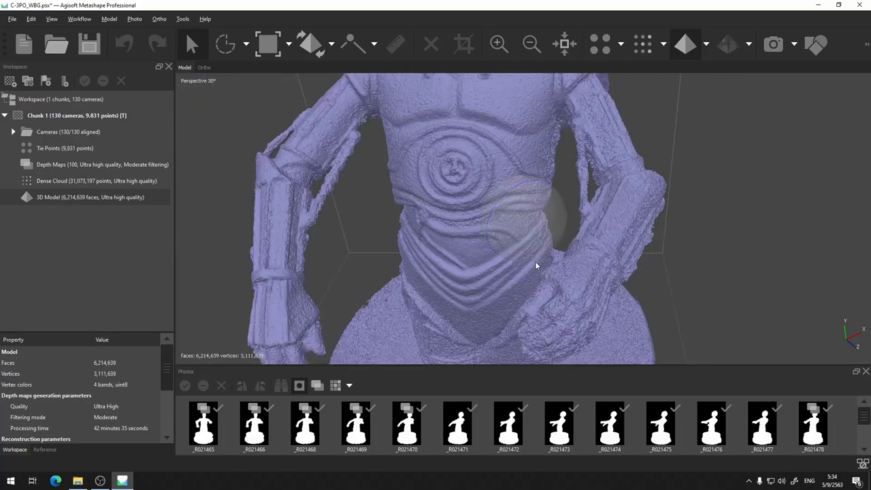
pyautogui.scroll(-2, 537, 267)
pyautogui.moveTo(462, 203); pyautogui.dragTo(505, 183)
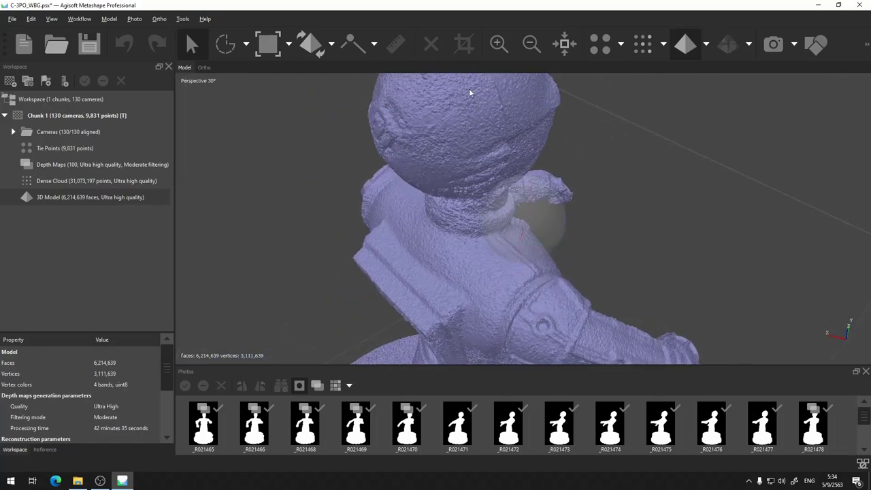
pyautogui.moveTo(492, 270)
pyautogui.mouseDown()
pyautogui.moveTo(529, 263)
pyautogui.moveTo(510, 249)
pyautogui.moveTo(514, 257)
pyautogui.moveTo(471, 252)
pyautogui.moveTo(424, 234)
pyautogui.moveTo(352, 174)
pyautogui.moveTo(491, 225)
pyautogui.moveTo(483, 188)
pyautogui.moveTo(492, 175)
pyautogui.moveTo(471, 155)
pyautogui.moveTo(482, 202)
pyautogui.moveTo(514, 216)
pyautogui.moveTo(612, 150)
pyautogui.mouseUp()
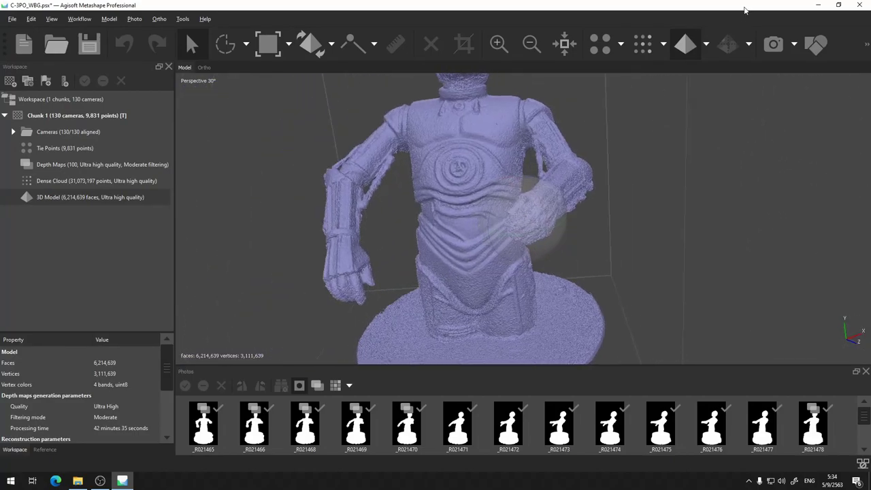
# - Display the mesh as Model Wireframe and examine its polygon density around the waist and the red hand
pyautogui.click(707, 43)
pyautogui.click(714, 95)
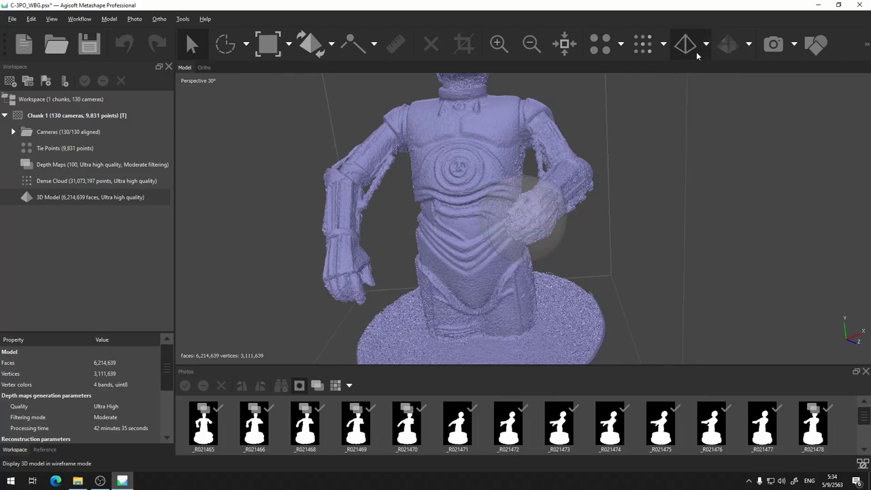
pyautogui.scroll(5, 497, 189)
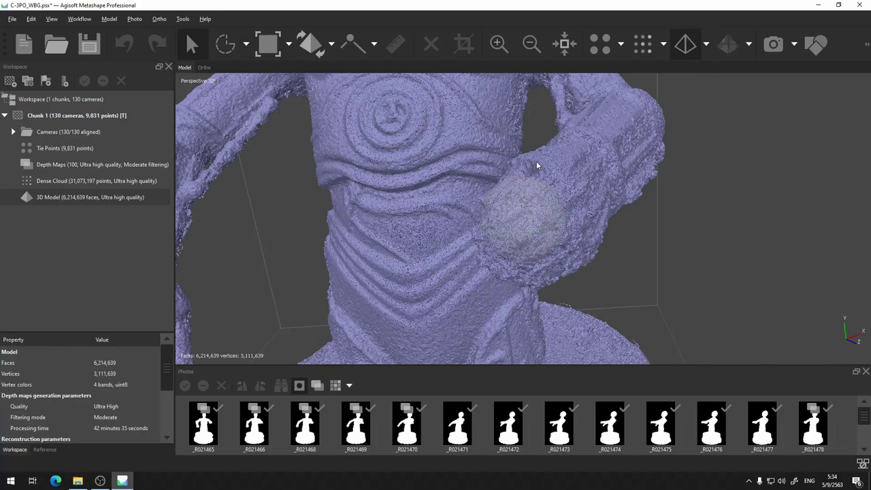
pyautogui.scroll(3, 541, 168)
pyautogui.scroll(-5, 561, 180)
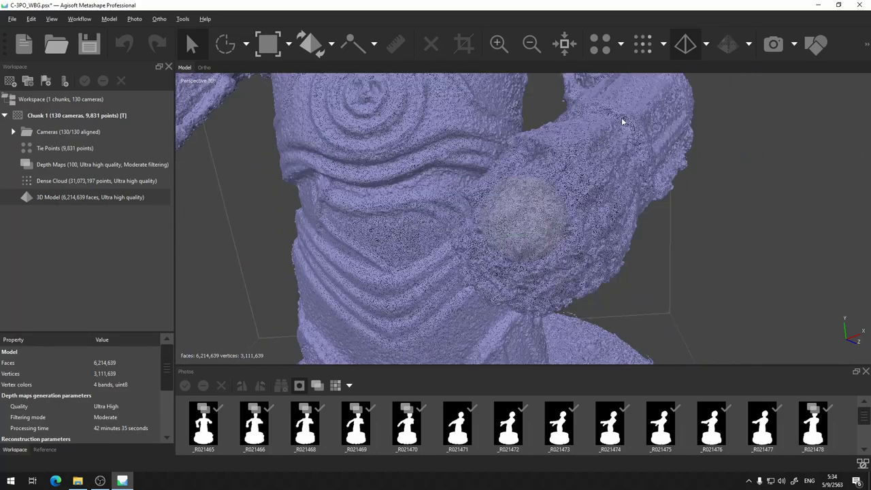
# - Display the mesh as Model Shaded and review the whole figure, including its head and base, from the front
pyautogui.click(707, 44)
pyautogui.click(701, 66)
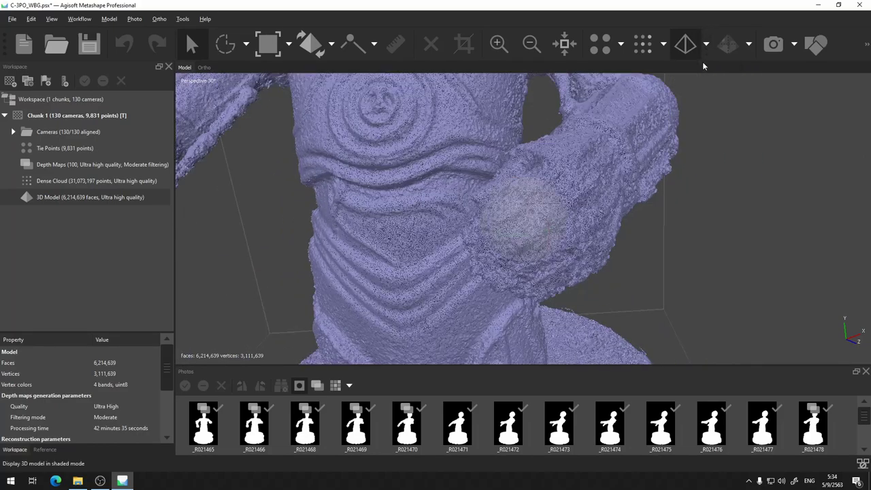
pyautogui.scroll(-5, 587, 213)
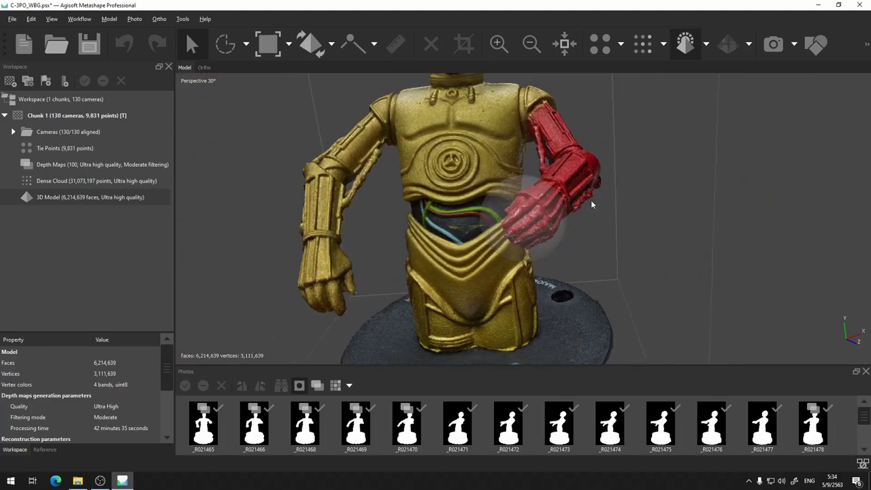
pyautogui.moveTo(641, 173); pyautogui.dragTo(695, 205)
pyautogui.moveTo(633, 147); pyautogui.dragTo(593, 187)
pyautogui.scroll(-3, 586, 197)
pyautogui.scroll(-3, 577, 206)
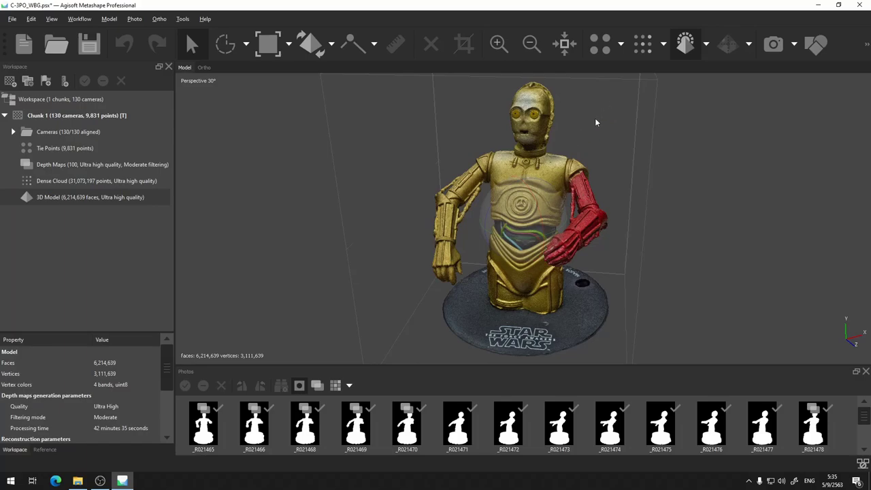
# - Check the chunk's camera list and save the project
pyautogui.click(13, 132)
pyautogui.click(13, 132)
pyautogui.click(99, 48)
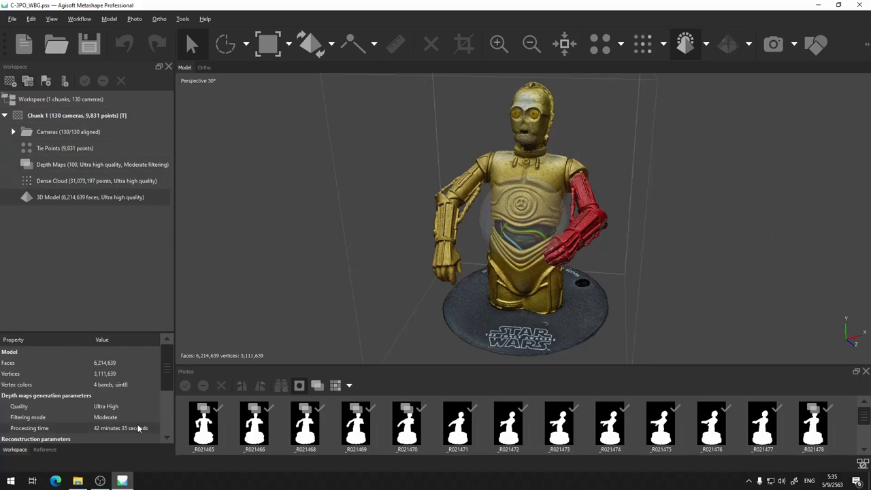
# - Switch to File Explorer and open the folder 802401\W4-5\Photo\C3PO\WhiteBG\EDIT_LC to view the edited TIFF photos
pyautogui.click(81, 483)
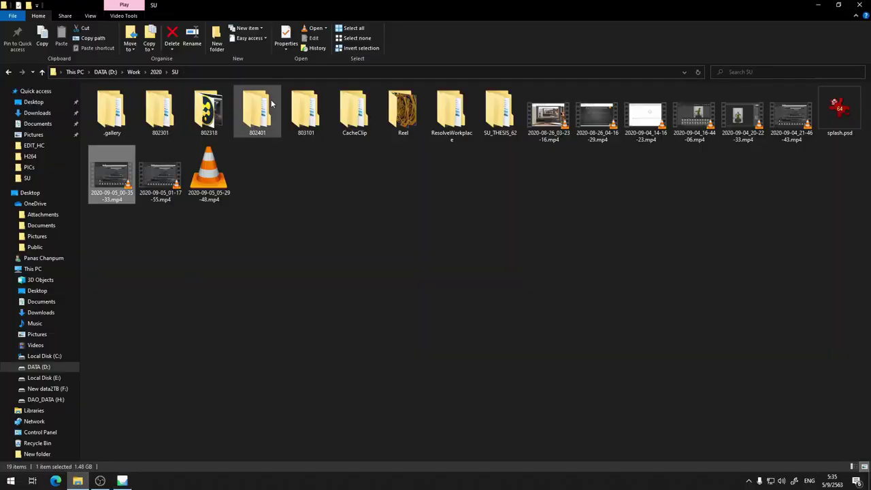
pyautogui.doubleClick(257, 113)
pyautogui.doubleClick(155, 131)
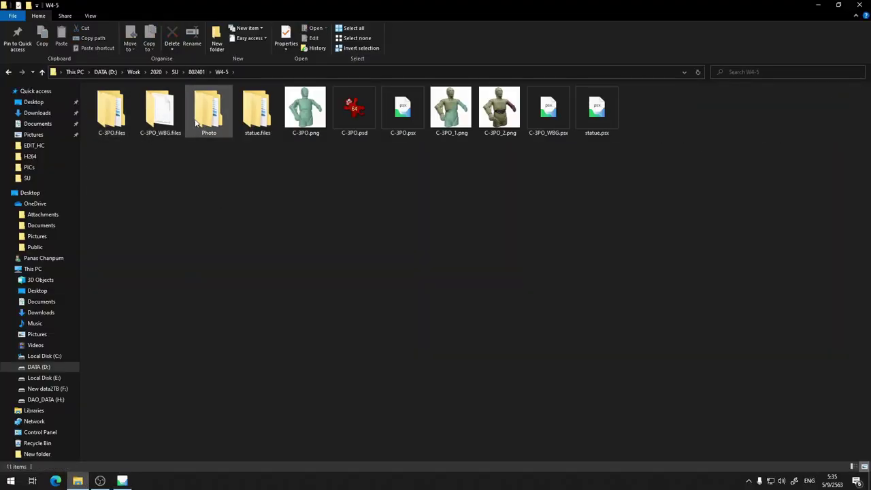
pyautogui.doubleClick(196, 122)
pyautogui.doubleClick(117, 112)
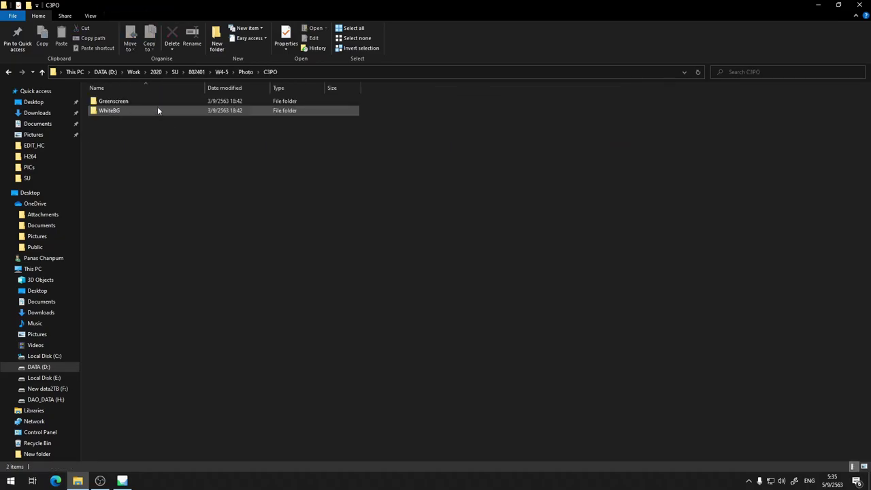
pyautogui.doubleClick(102, 112)
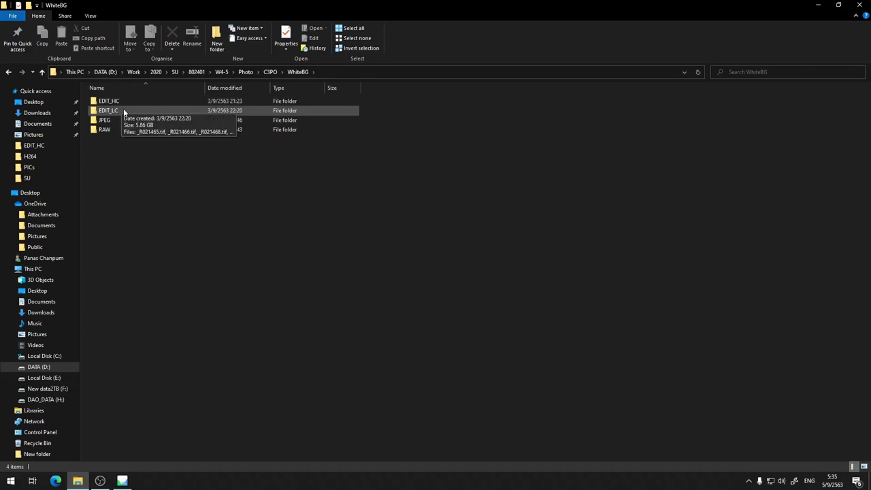
pyautogui.doubleClick(124, 111)
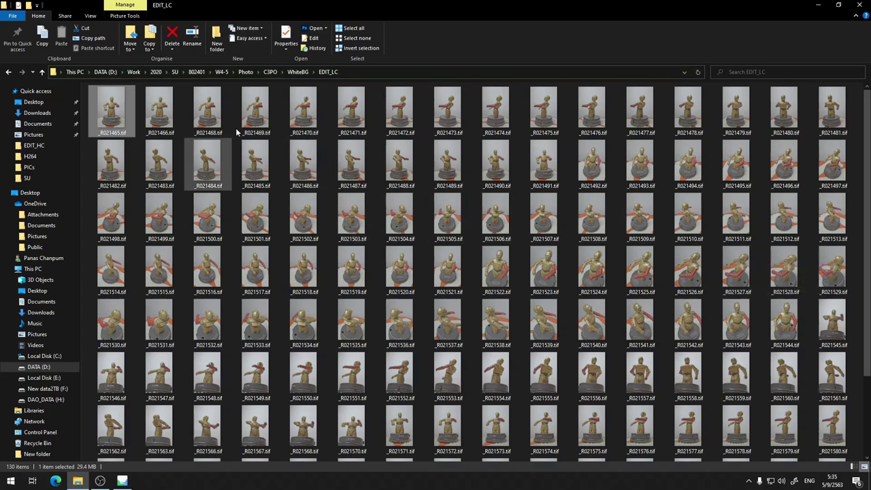
# - View _R021465.tif from EDIT_LC in IrfanView and in Photoshop, and close both programs
pyautogui.rightClick(106, 123)
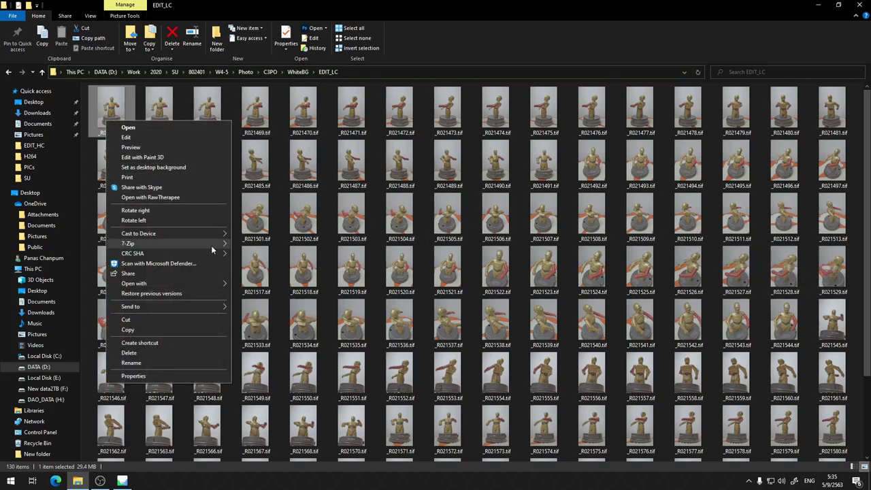
pyautogui.moveTo(216, 282)
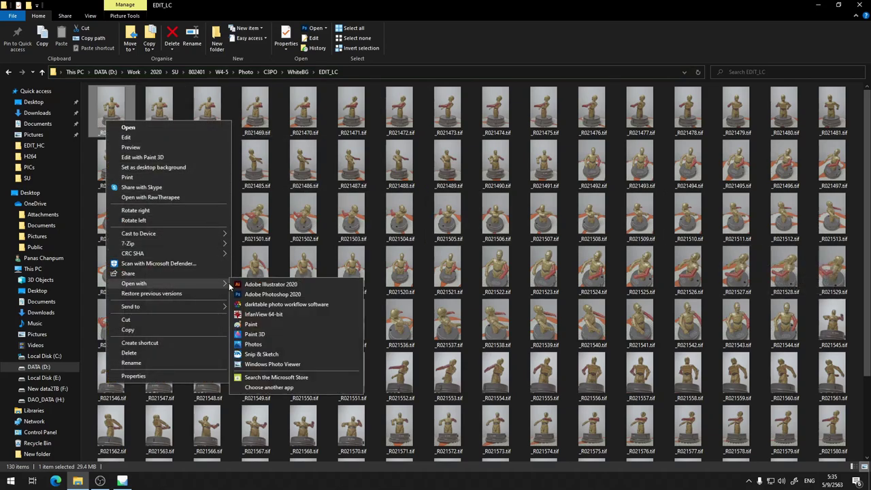
pyautogui.click(262, 316)
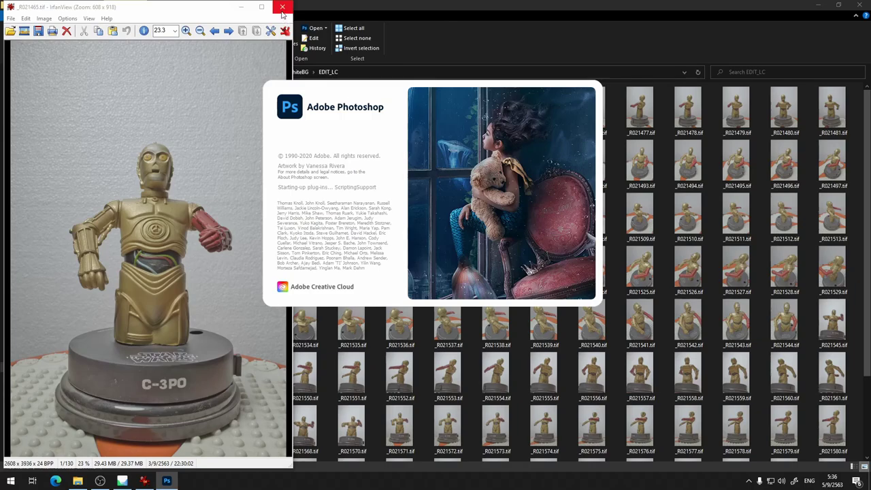
pyautogui.click(282, 8)
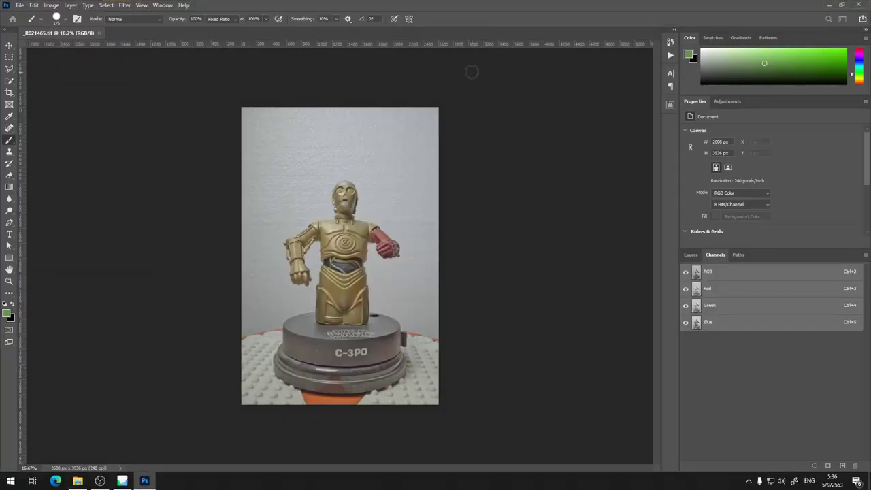
pyautogui.click(858, 5)
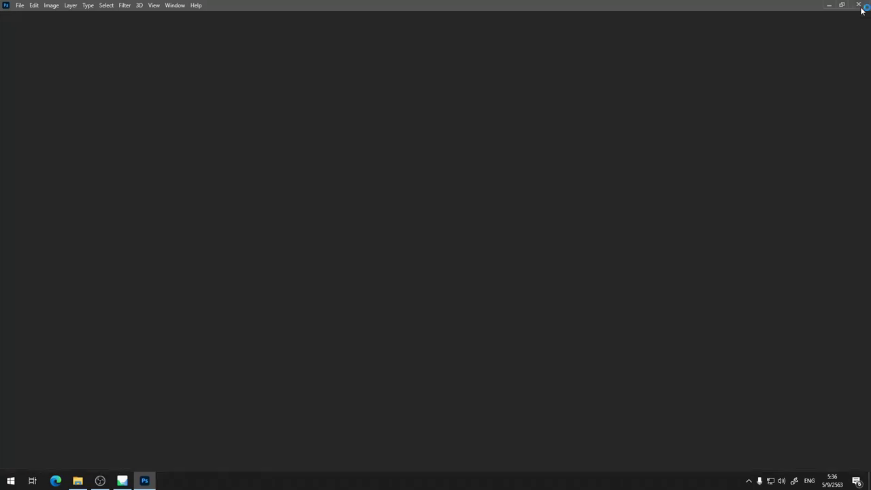
# - Switch back to Metashape, expand the camera list, enlarge the photo thumbnail area and show the photos without masks
pyautogui.click(122, 481)
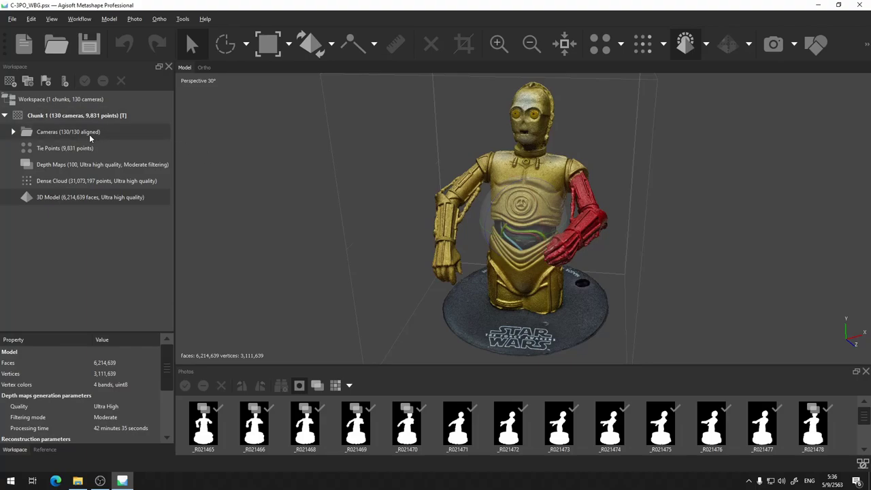
pyautogui.click(12, 132)
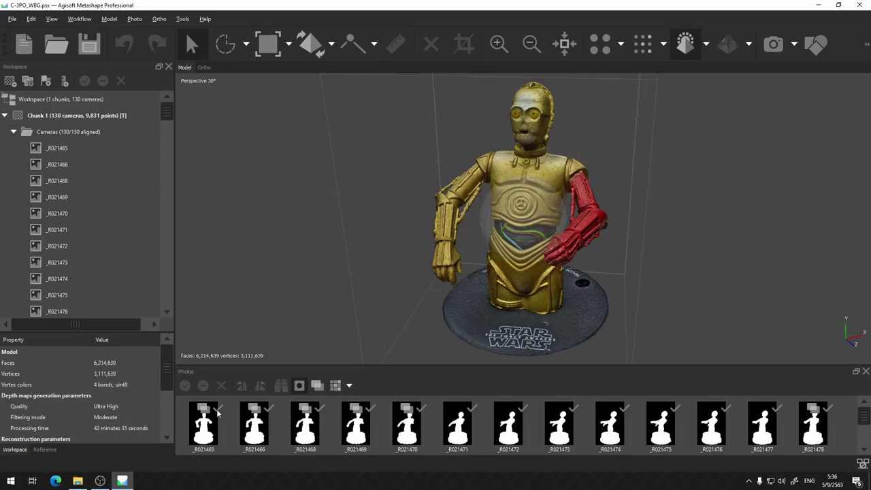
pyautogui.moveTo(317, 365); pyautogui.dragTo(334, 213)
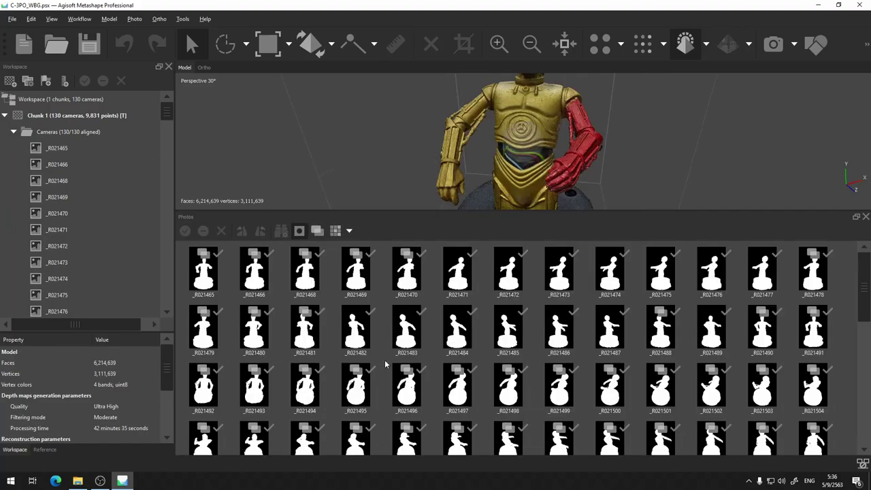
pyautogui.click(299, 232)
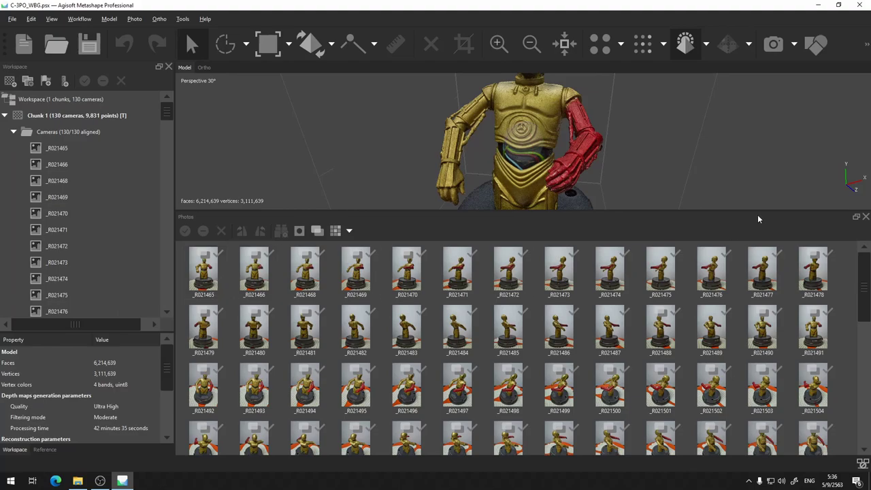
pyautogui.click(196, 275)
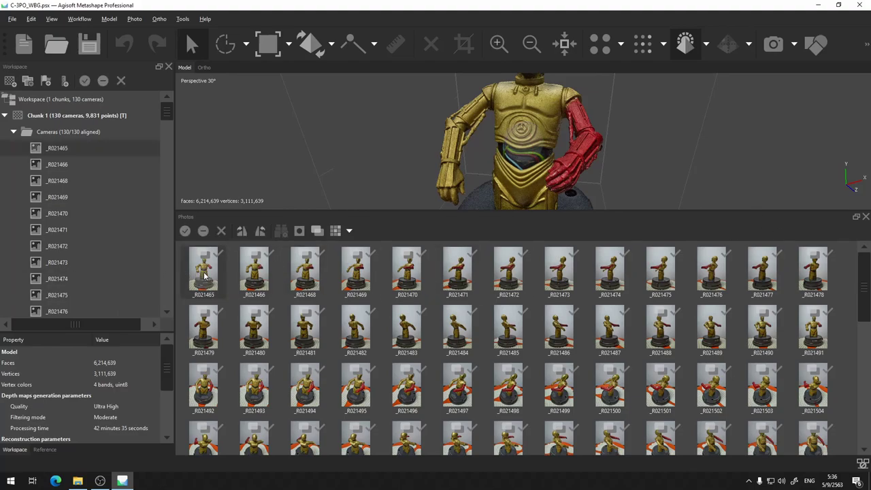
pyautogui.rightClick(204, 275)
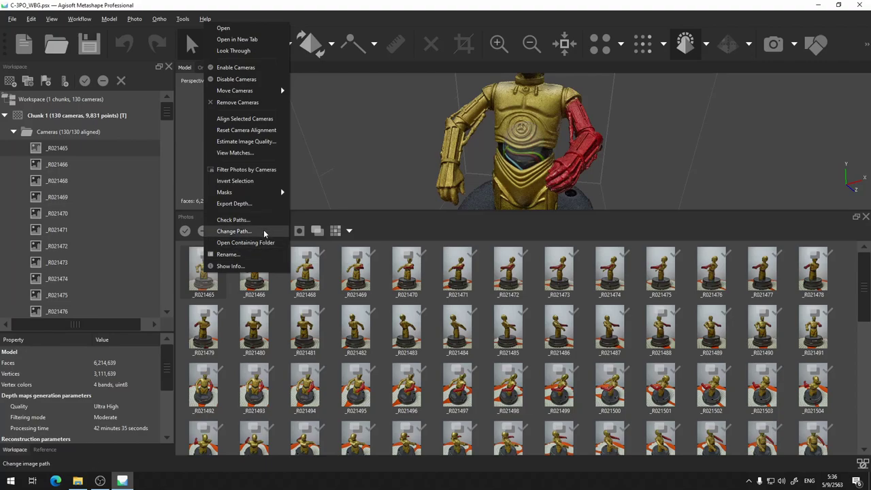
pyautogui.click(234, 232)
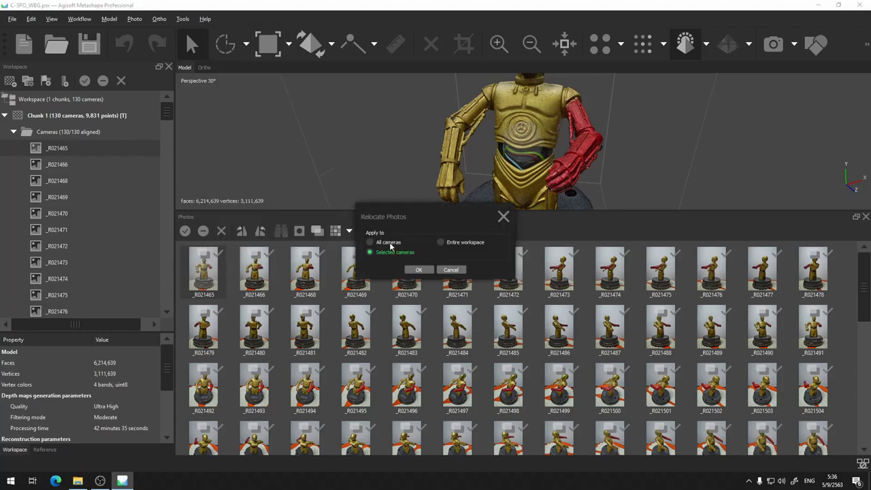
pyautogui.click(451, 270)
# - Change the image path of photo _R021465 for all cameras to _R021465.tif in Photo\C3PO\WhiteBG\EDIT_LC
pyautogui.rightClick(199, 270)
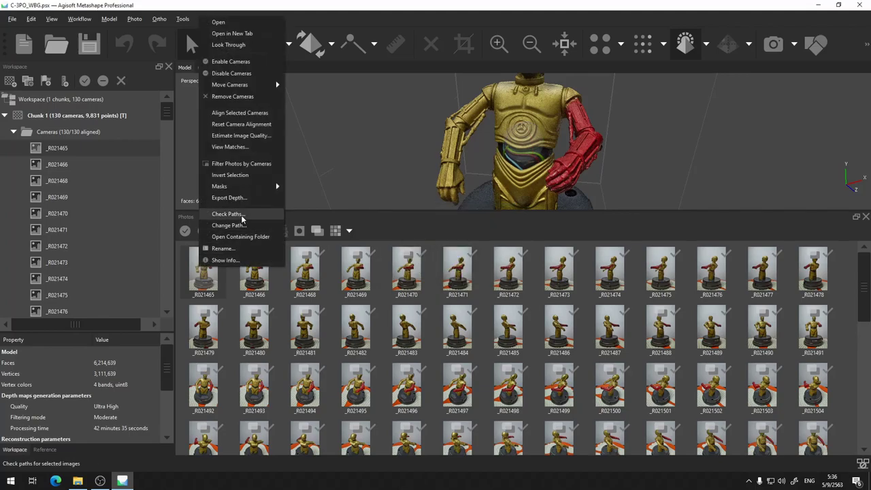
pyautogui.click(249, 227)
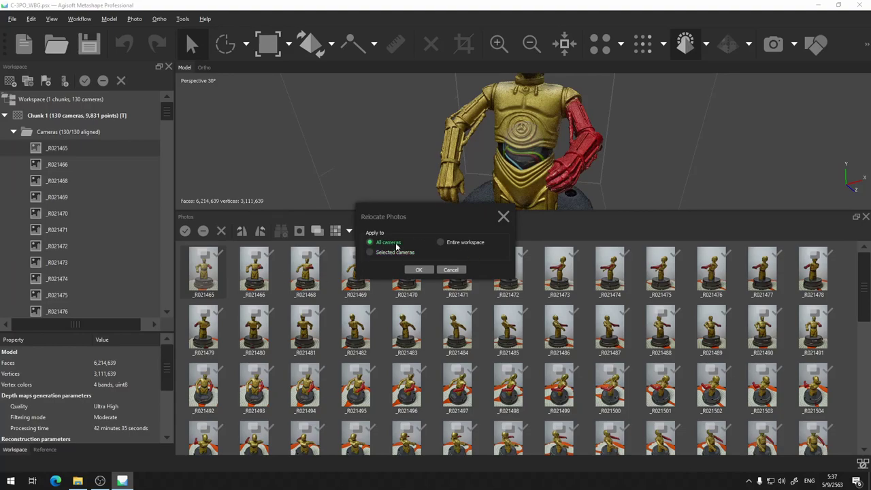
pyautogui.click(427, 270)
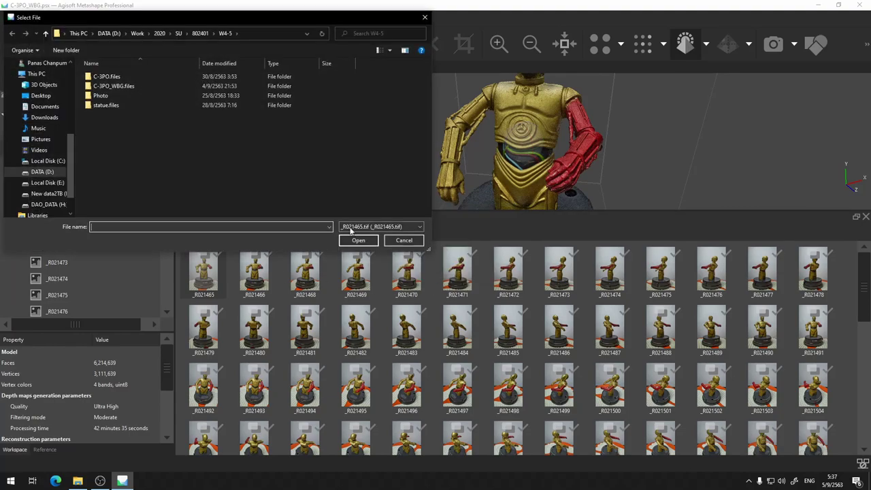
pyautogui.moveTo(189, 15); pyautogui.dragTo(320, 61)
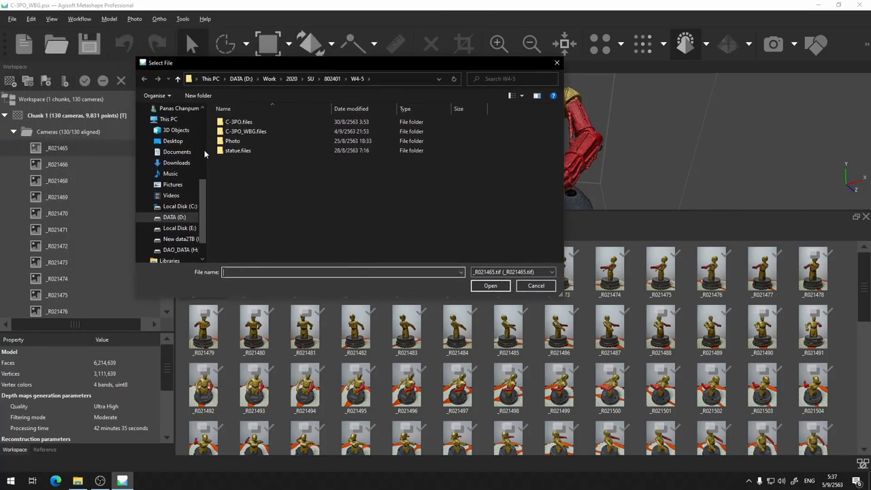
pyautogui.doubleClick(232, 142)
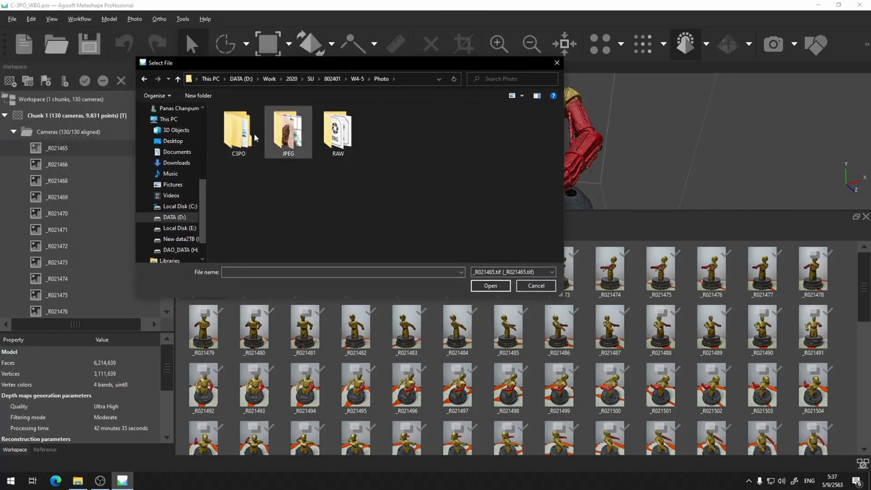
pyautogui.doubleClick(257, 136)
pyautogui.doubleClick(257, 130)
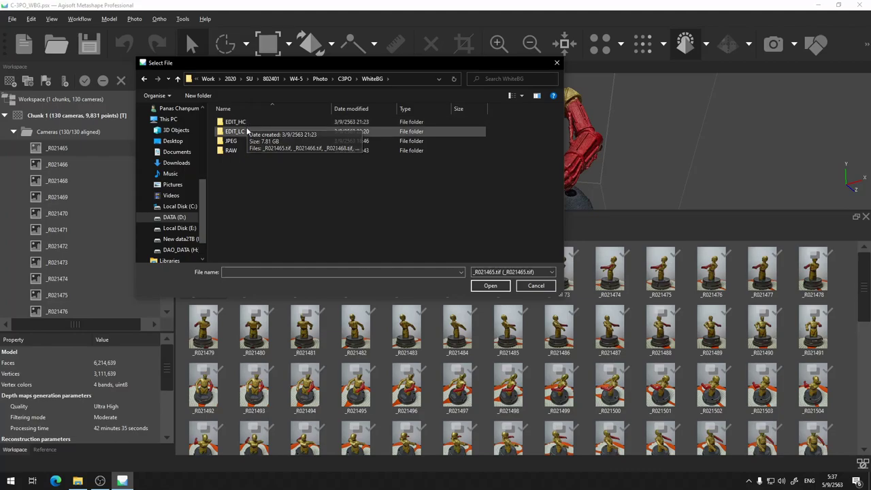
pyautogui.doubleClick(246, 131)
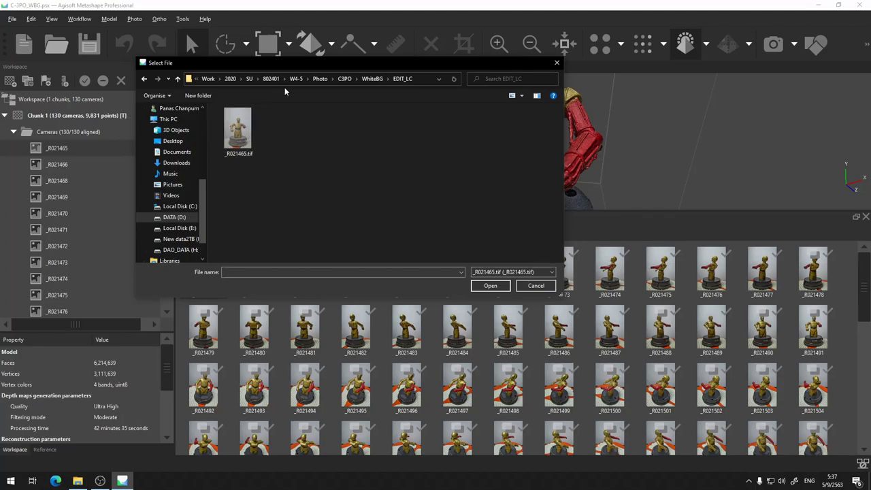
pyautogui.click(238, 129)
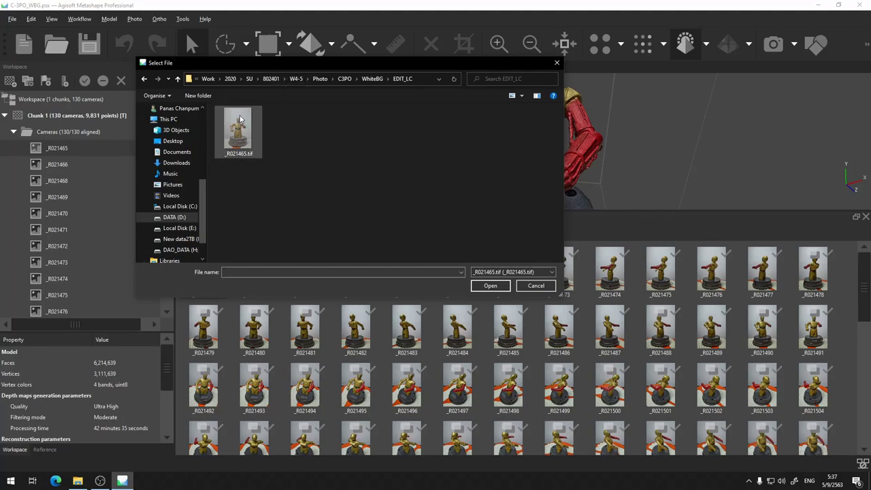
pyautogui.click(490, 286)
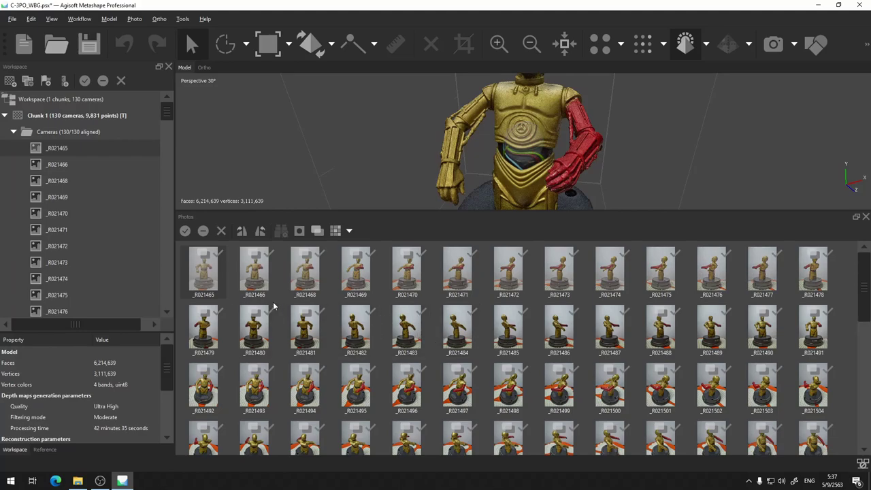
# - Switch to File Explorer, compare the photos in the WhiteBG subfolders EDIT_HC and EDIT_LC, and return to Metashape
pyautogui.click(77, 480)
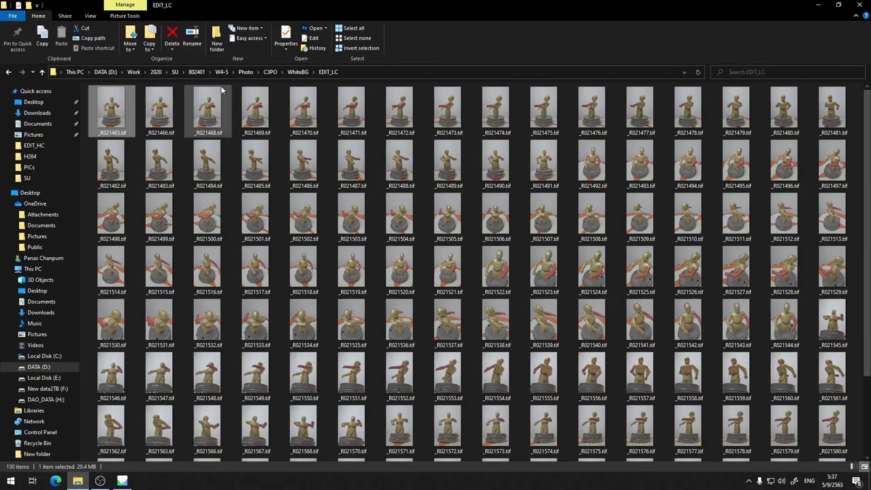
pyautogui.click(297, 72)
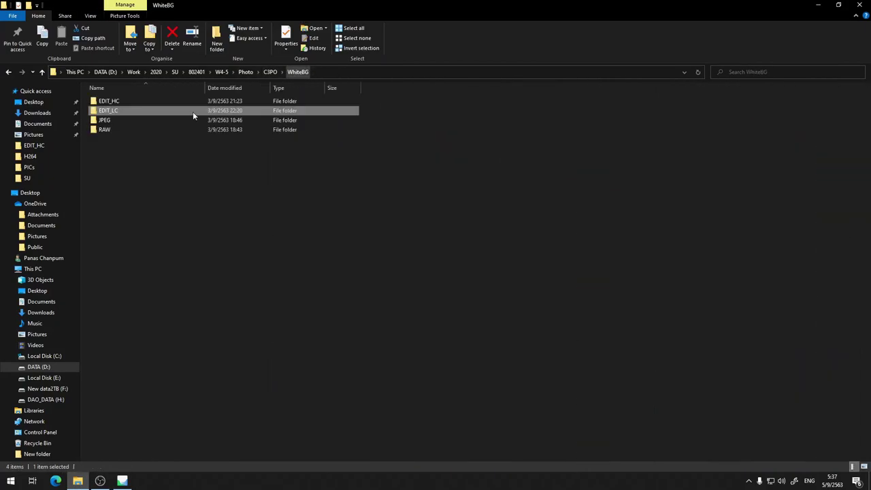
pyautogui.doubleClick(123, 102)
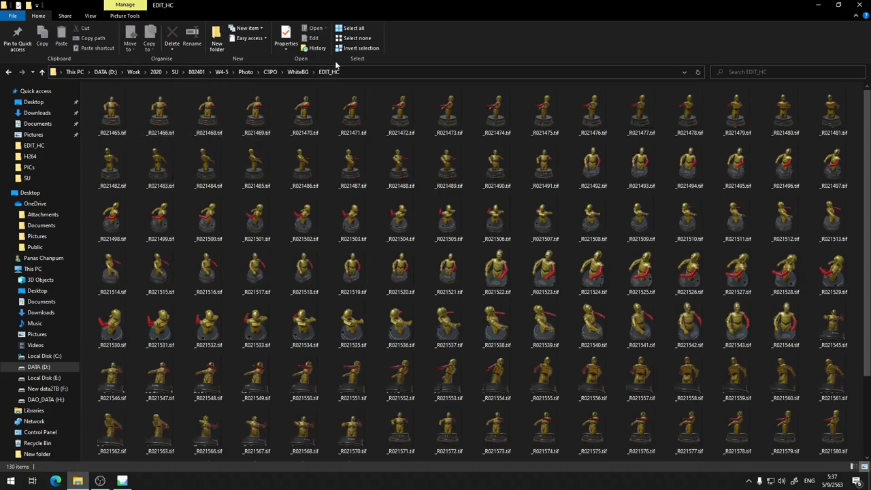
pyautogui.click(298, 71)
pyautogui.doubleClick(113, 112)
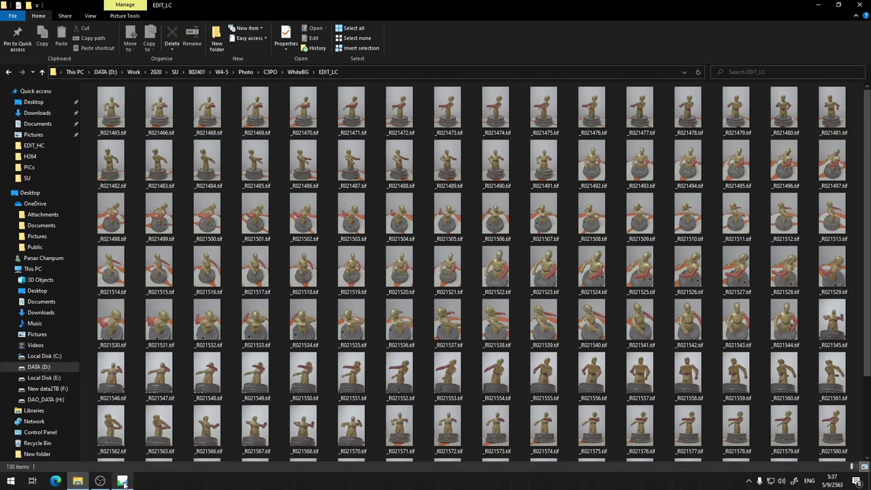
pyautogui.moveTo(122, 482)
pyautogui.click(139, 434)
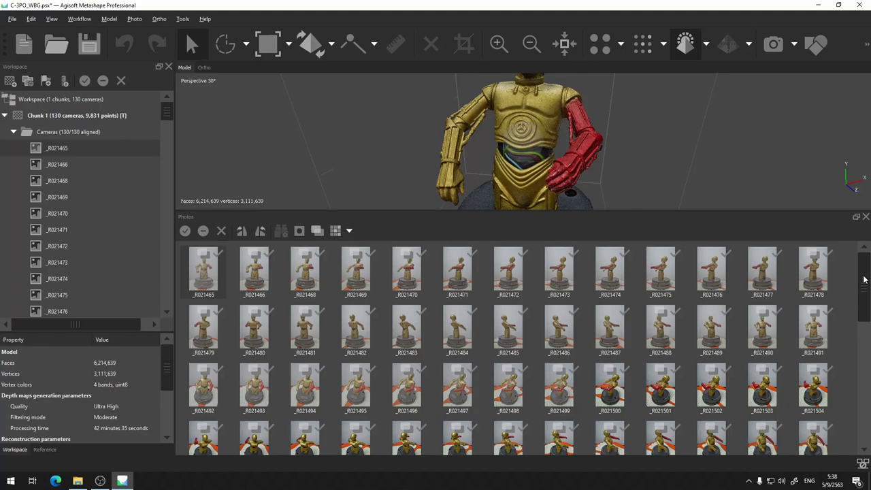
# - Look through the relinked photo thumbnails and collapse the camera list of Chunk 1
pyautogui.moveTo(865, 279); pyautogui.dragTo(865, 323)
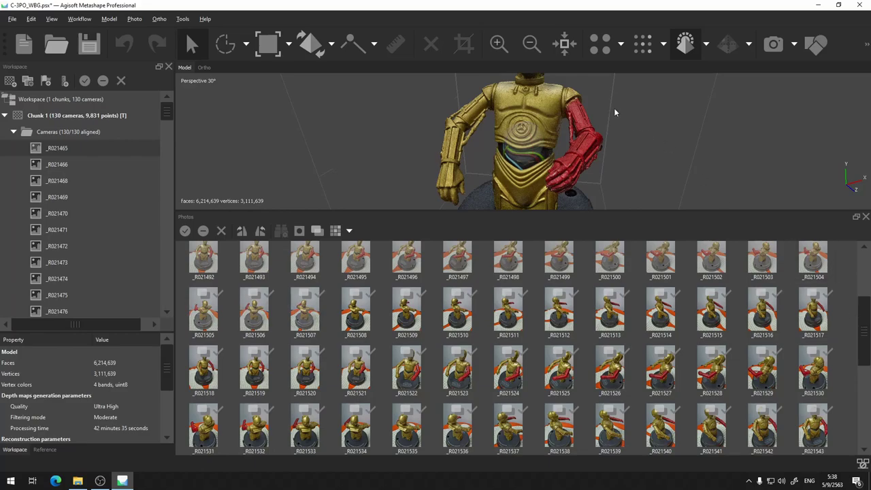
pyautogui.click(183, 19)
pyautogui.moveTo(233, 35)
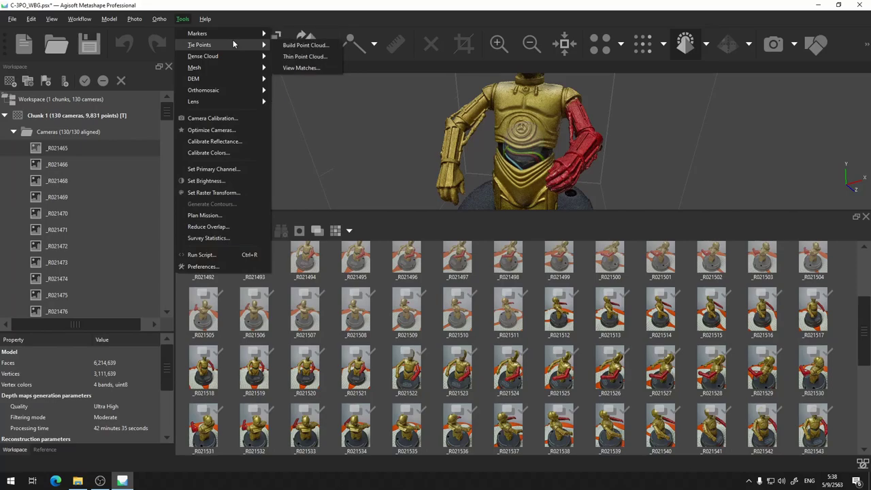
pyautogui.moveTo(240, 66)
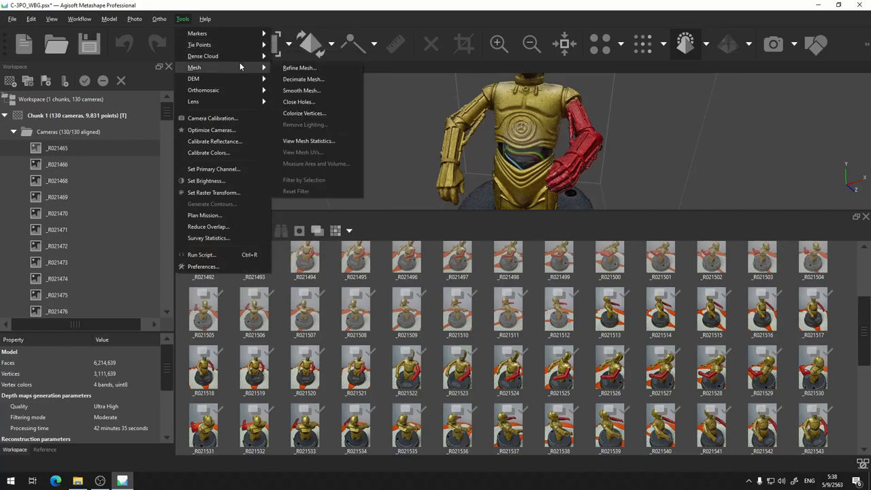
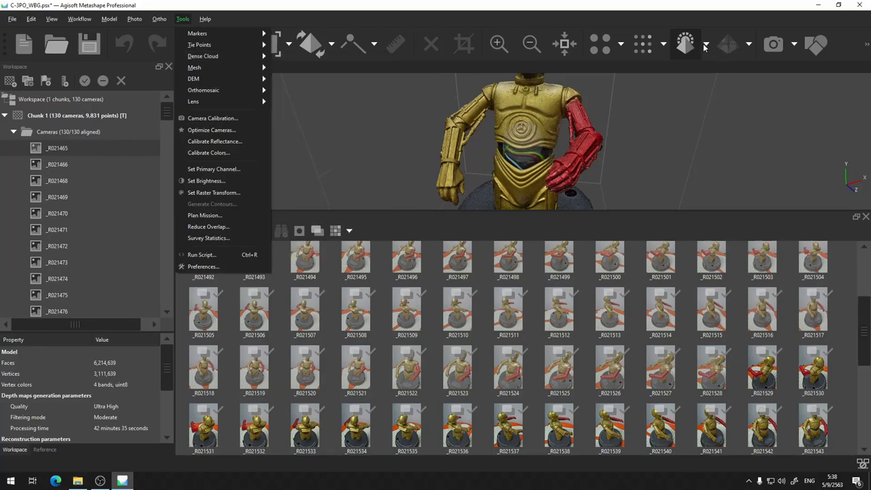
pyautogui.press('Right')
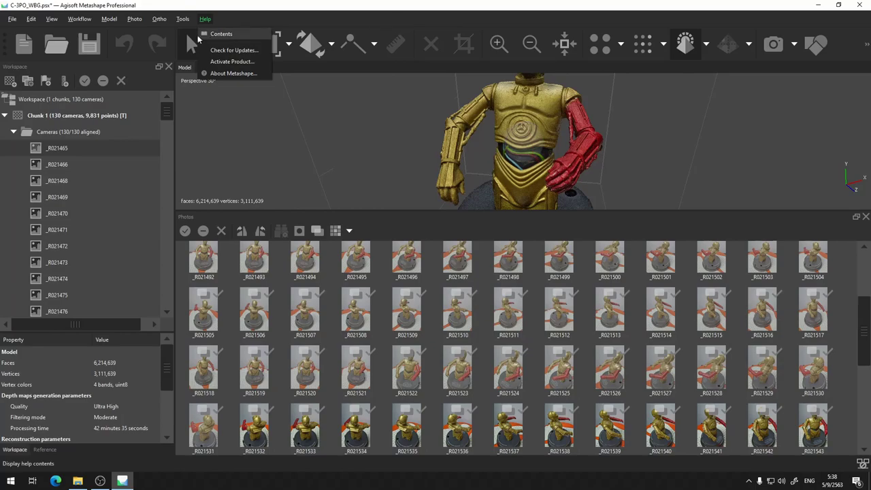
pyautogui.moveTo(182, 21)
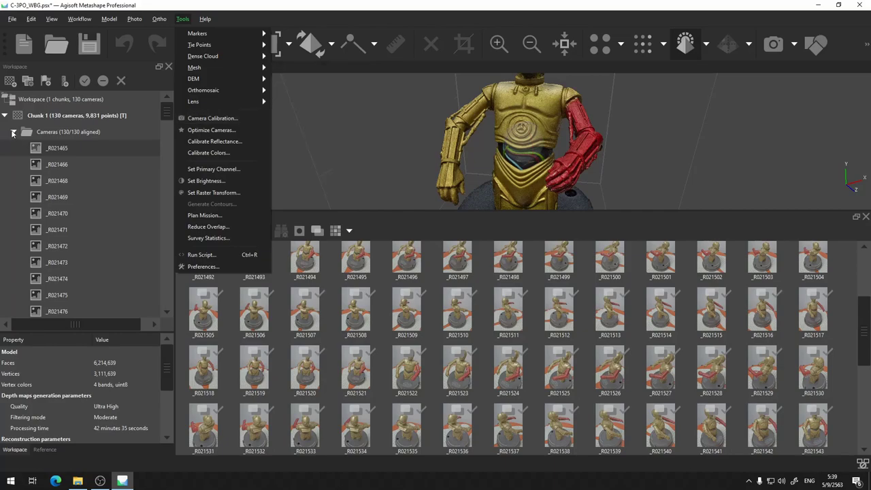
pyautogui.click(13, 132)
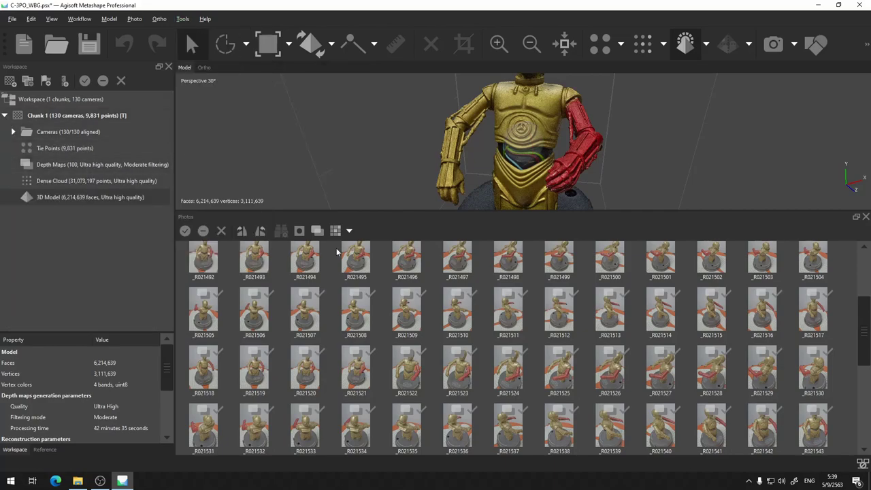
pyautogui.scroll(3, 864, 313)
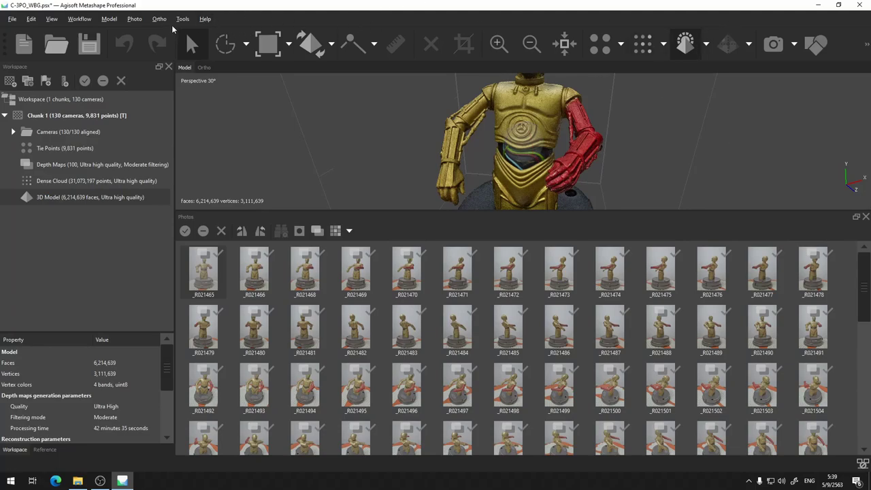
# - Try to refine the model's mesh at High quality with the default advanced settings, and cancel the processing
pyautogui.click(182, 19)
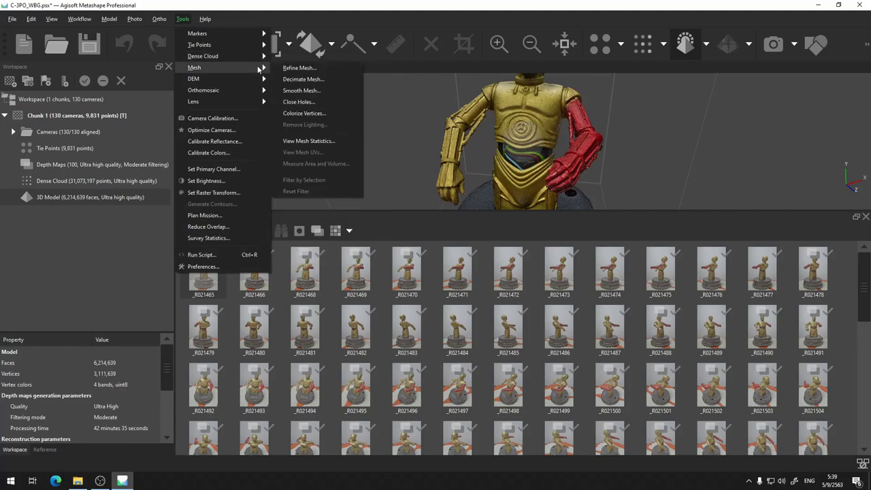
pyautogui.click(290, 69)
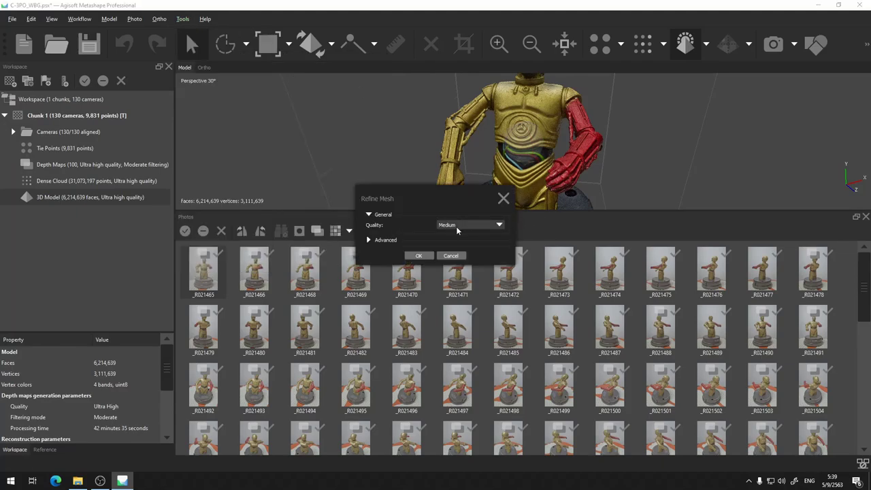
pyautogui.moveTo(410, 210); pyautogui.dragTo(411, 140)
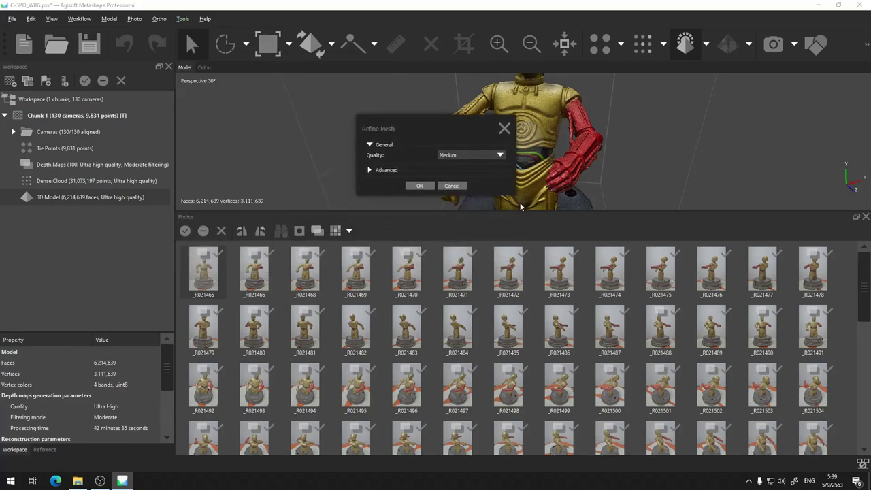
pyautogui.moveTo(515, 194); pyautogui.dragTo(562, 213)
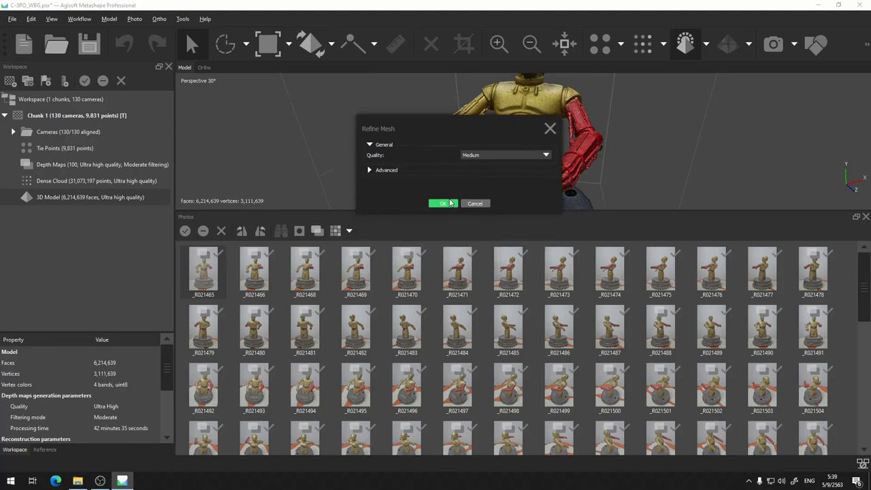
pyautogui.click(369, 170)
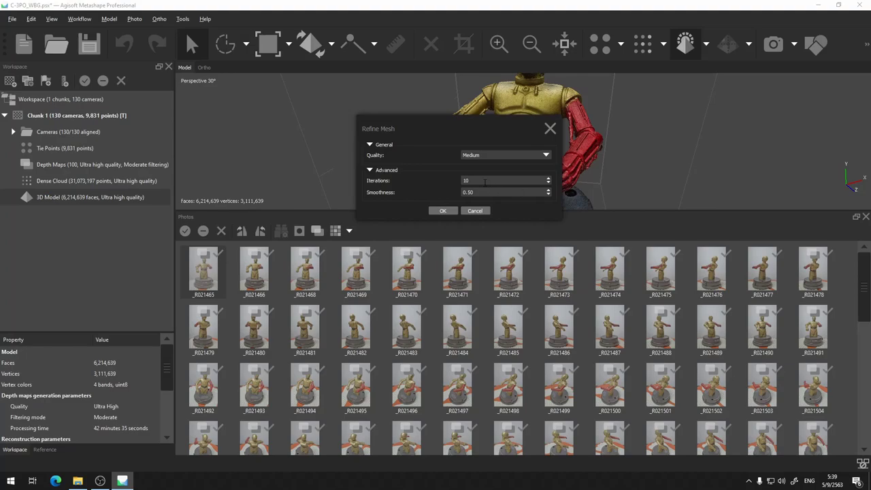
pyautogui.click(507, 155)
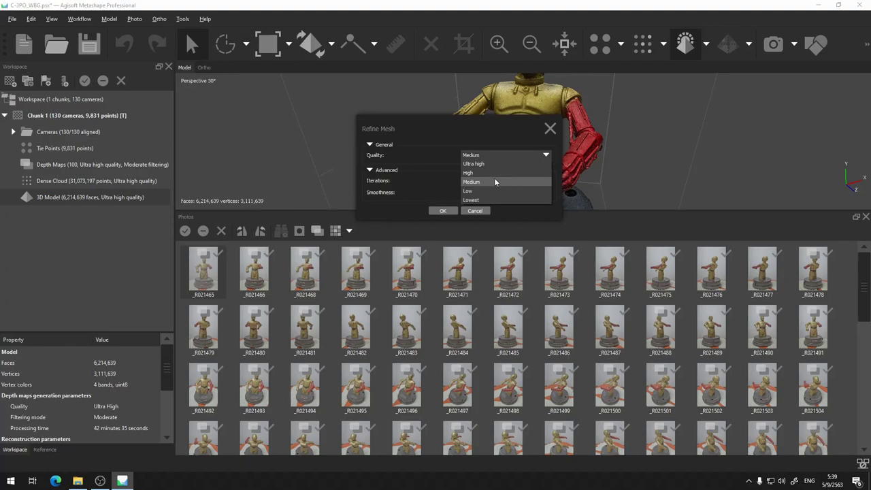
pyautogui.click(497, 172)
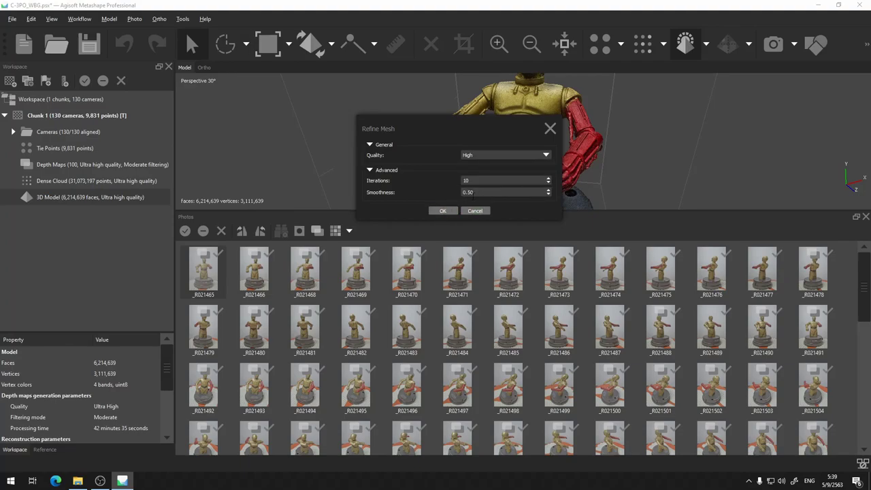
pyautogui.click(443, 212)
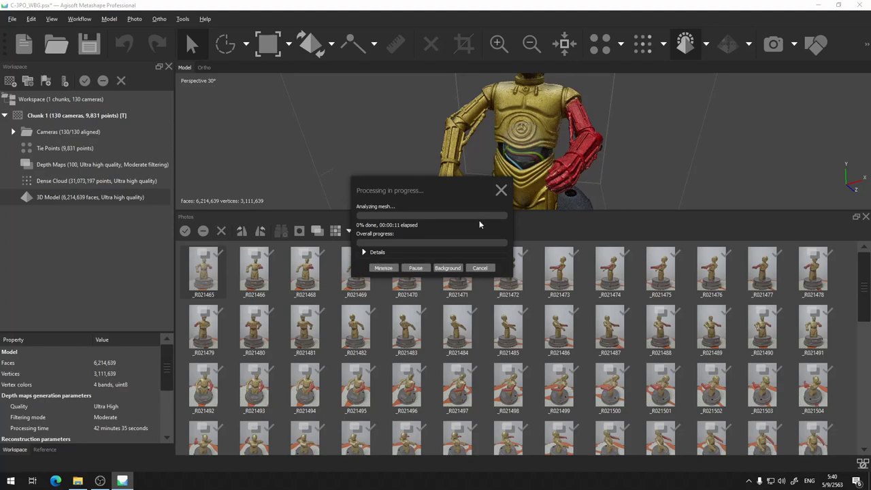
pyautogui.click(481, 268)
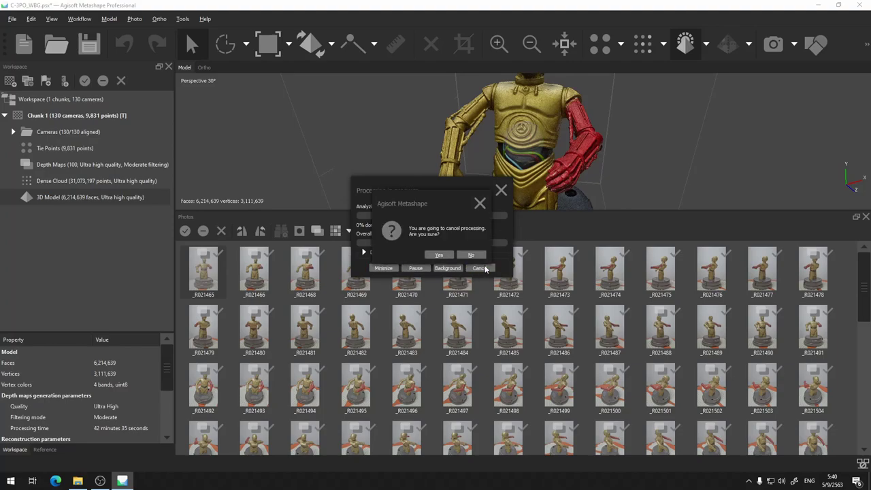
pyautogui.click(437, 252)
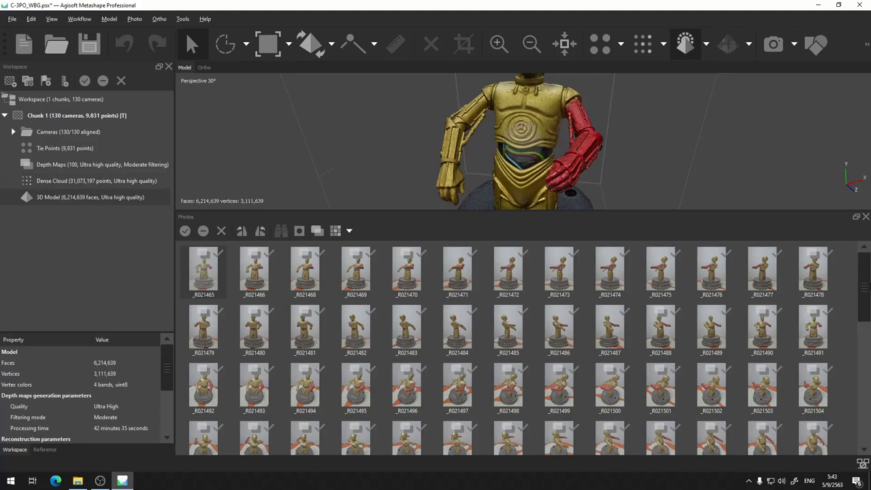
# - Build a diffuse map texture for Chunk 1 from images with Generic mapping, Mosaic blending and size 4096 x 1, and display the model textured
pyautogui.moveTo(869, 279)
pyautogui.mouseDown()
pyautogui.moveTo(868, 411)
pyautogui.moveTo(867, 275)
pyautogui.mouseUp()
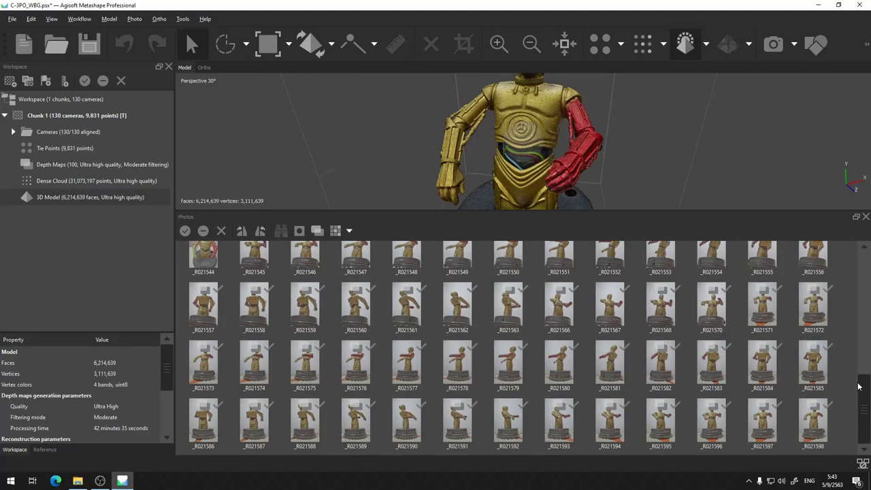
pyautogui.rightClick(91, 116)
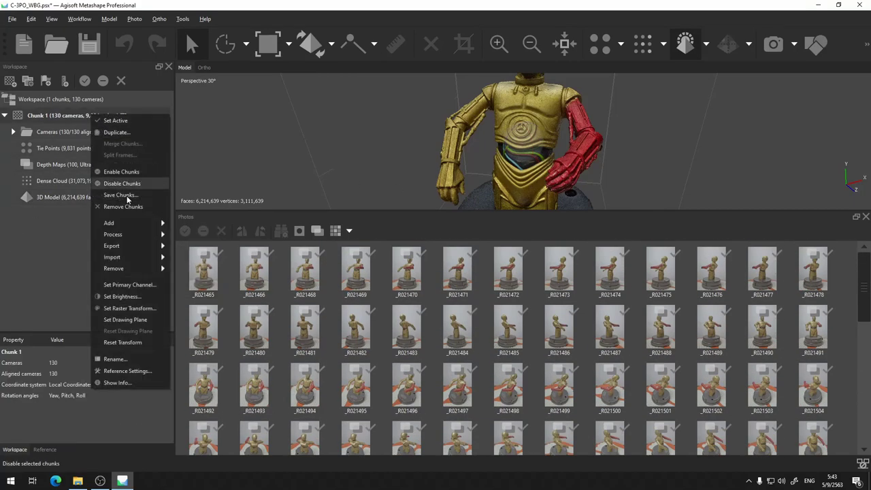
pyautogui.moveTo(133, 234)
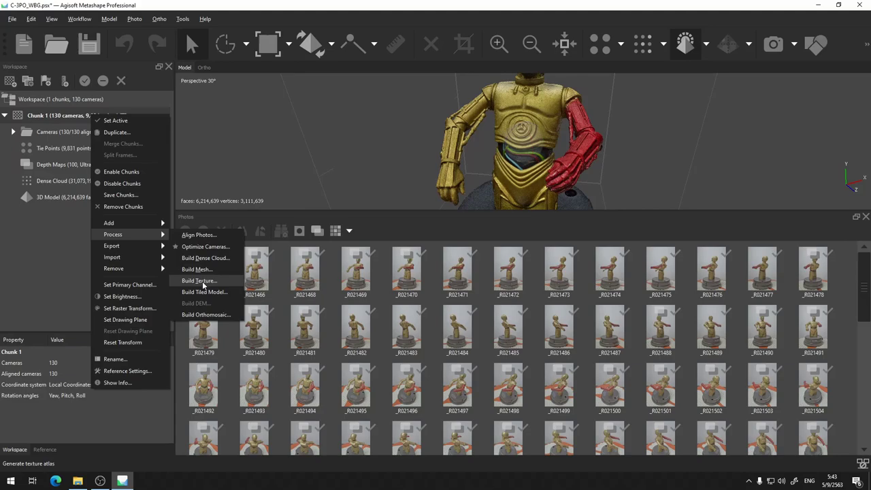
pyautogui.moveTo(153, 260)
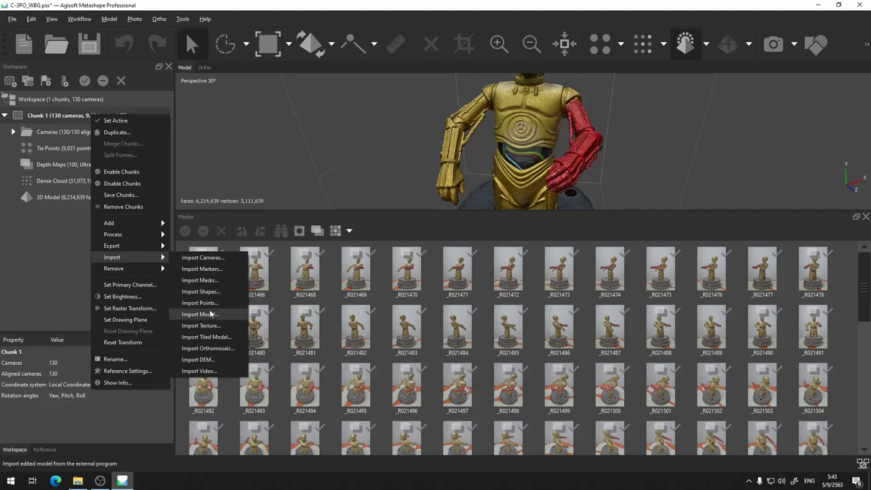
pyautogui.moveTo(146, 234)
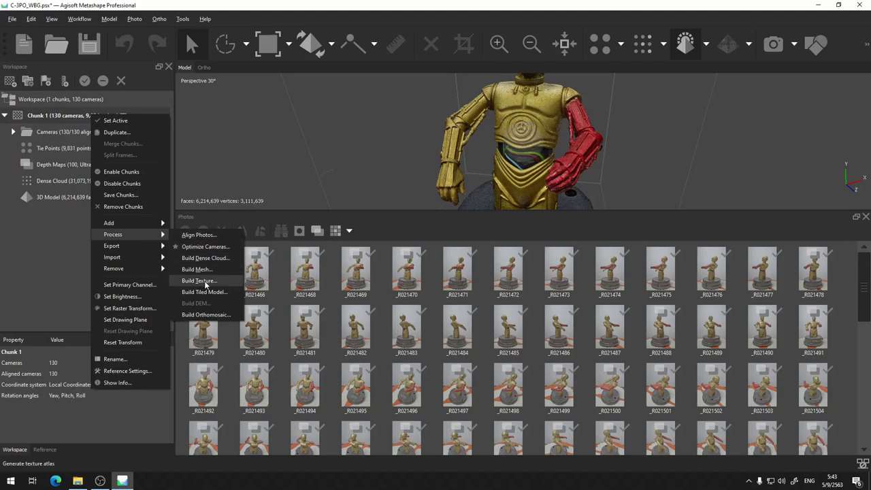
pyautogui.click(199, 280)
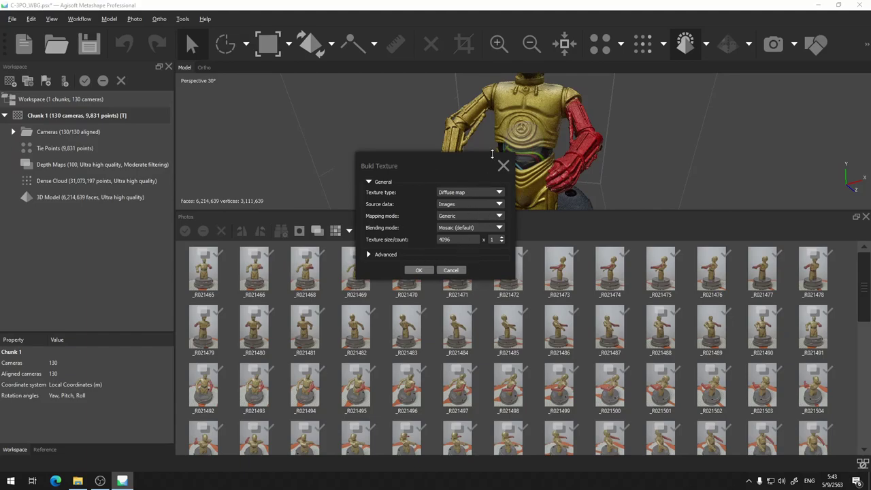
pyautogui.click(475, 193)
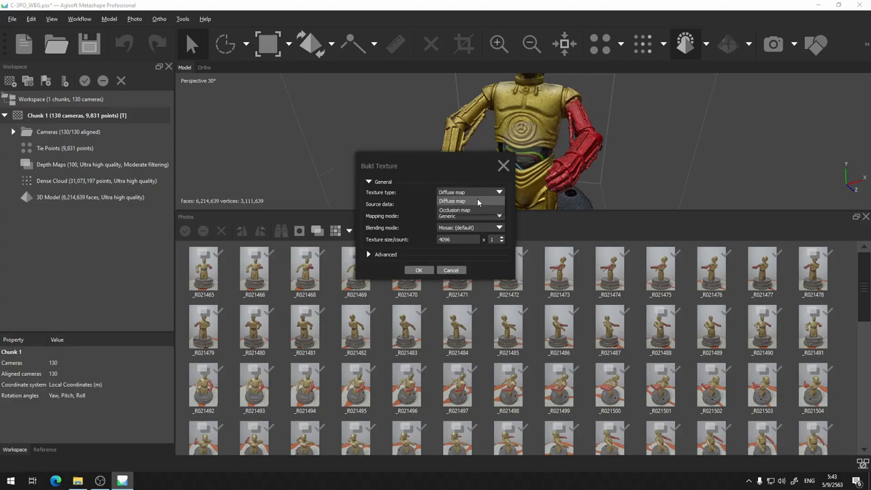
pyautogui.click(475, 194)
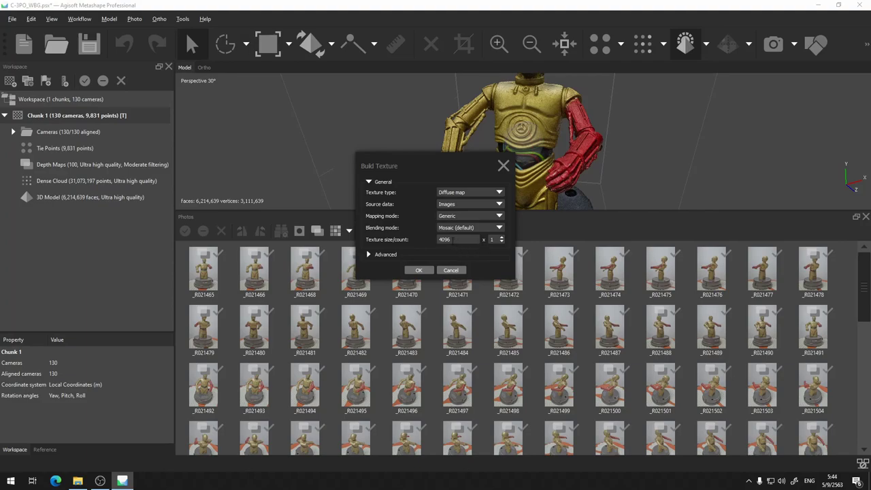
pyautogui.click(383, 256)
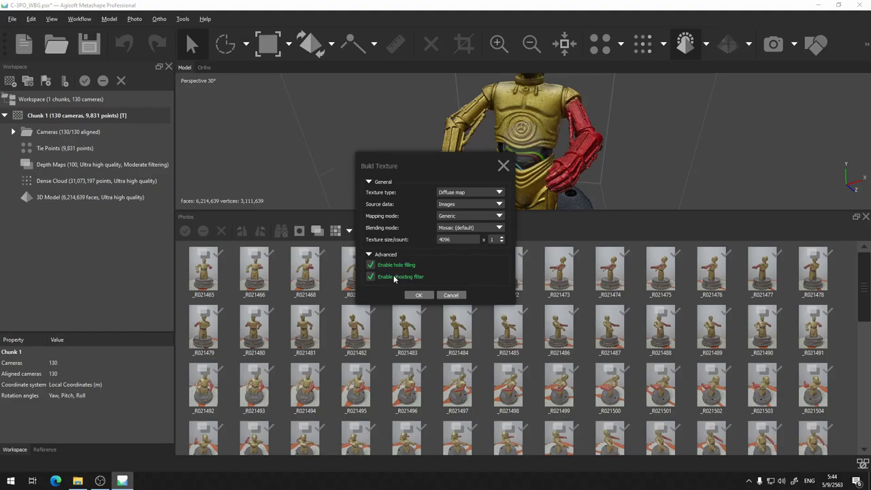
pyautogui.click(422, 296)
pyautogui.click(420, 297)
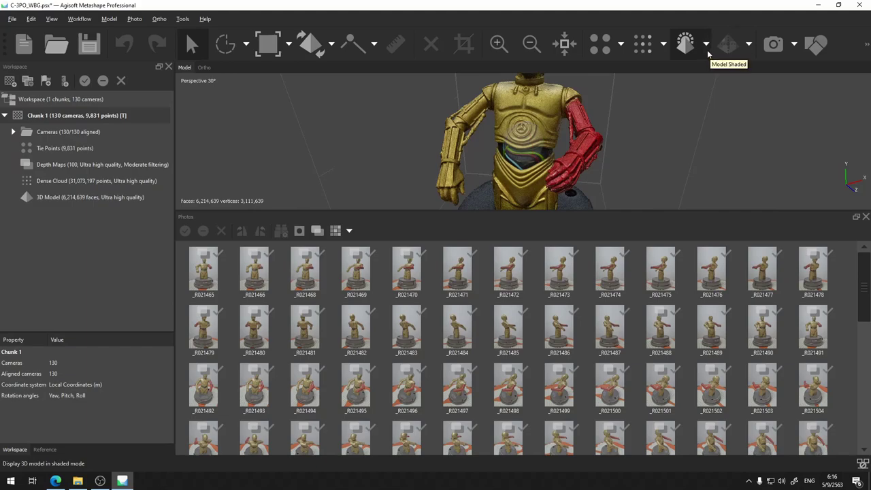
pyautogui.click(706, 45)
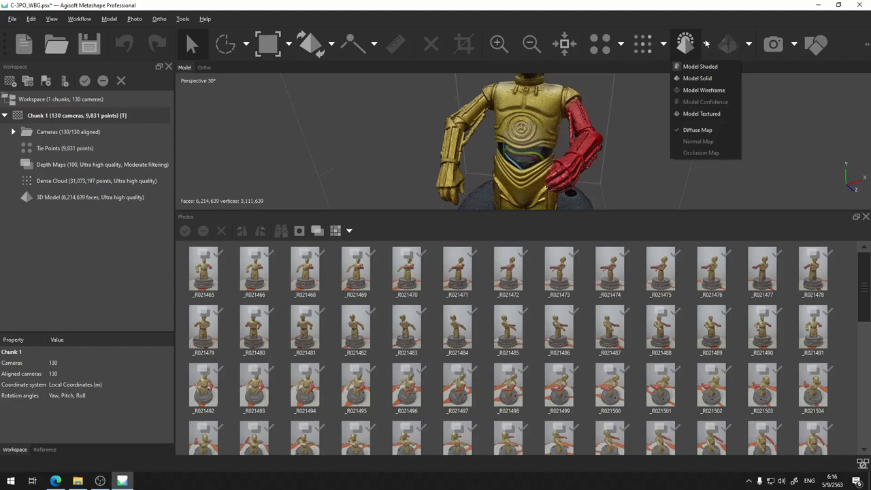
pyautogui.click(711, 114)
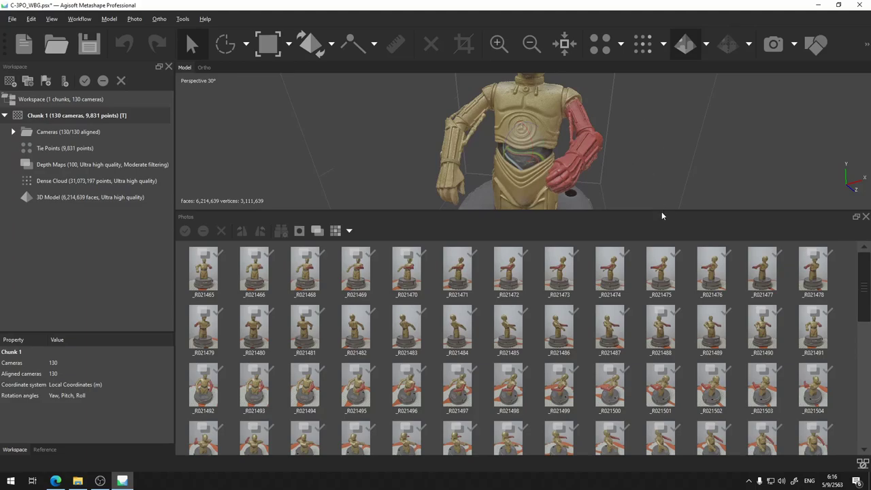
# - Enlarge the model view and examine the textured surface of the figure's red and gold arms up close
pyautogui.moveTo(662, 213); pyautogui.dragTo(651, 308)
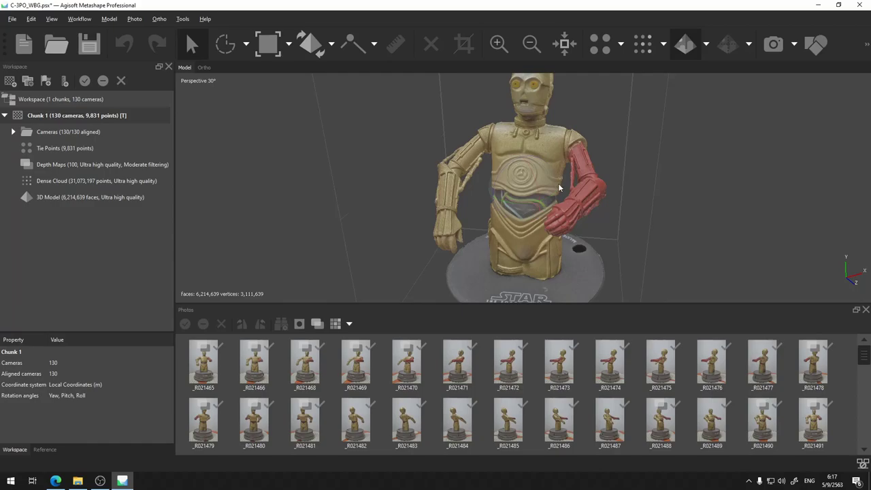
pyautogui.scroll(5, 564, 184)
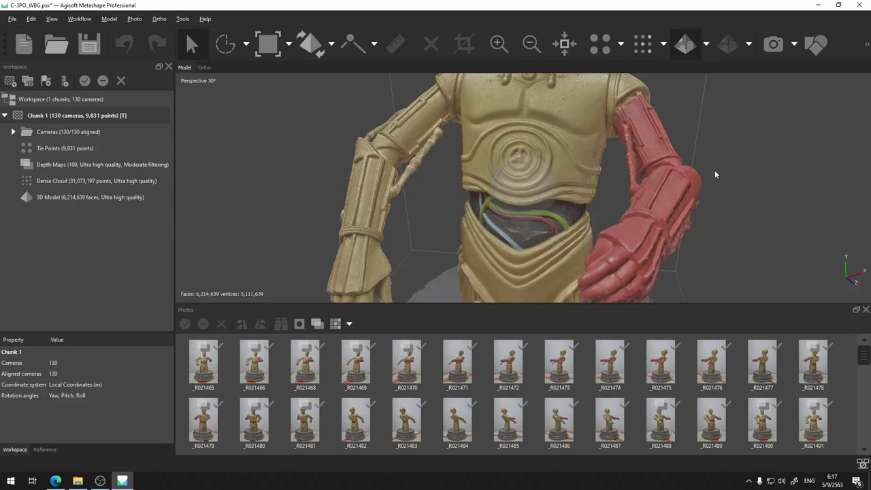
pyautogui.moveTo(689, 125); pyautogui.dragTo(510, 175)
pyautogui.scroll(5, 494, 175)
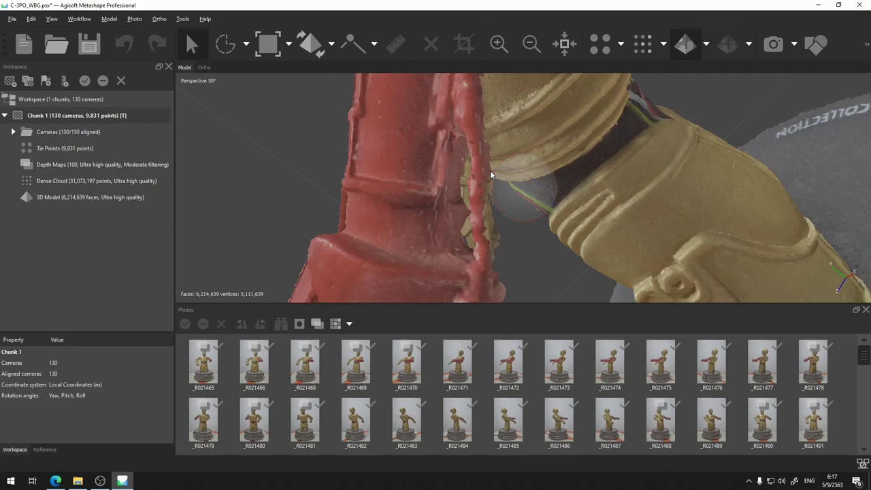
pyautogui.moveTo(569, 180); pyautogui.dragTo(450, 242)
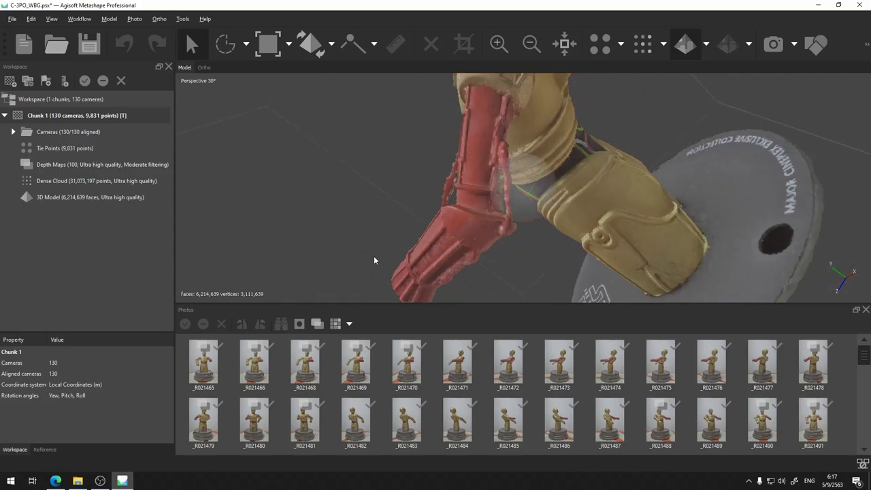
pyautogui.moveTo(390, 271); pyautogui.dragTo(574, 167)
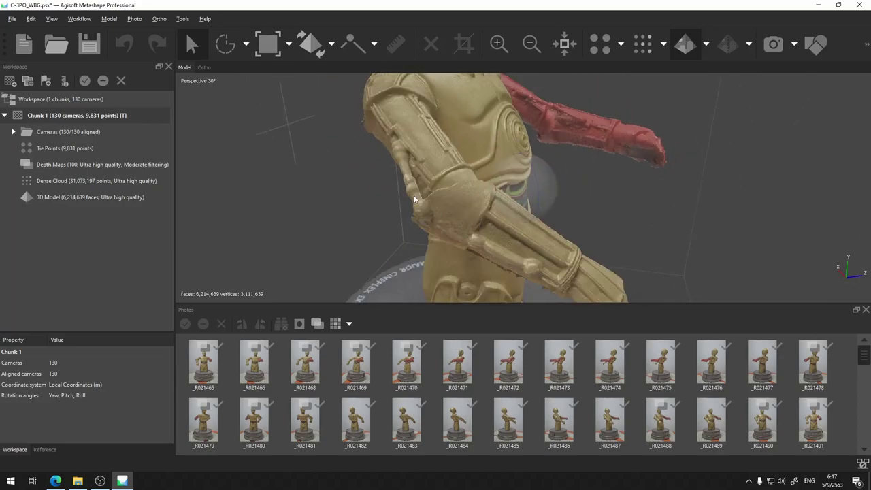
pyautogui.moveTo(502, 275); pyautogui.dragTo(536, 247)
pyautogui.moveTo(505, 201); pyautogui.dragTo(585, 161)
pyautogui.moveTo(539, 182); pyautogui.dragTo(386, 165)
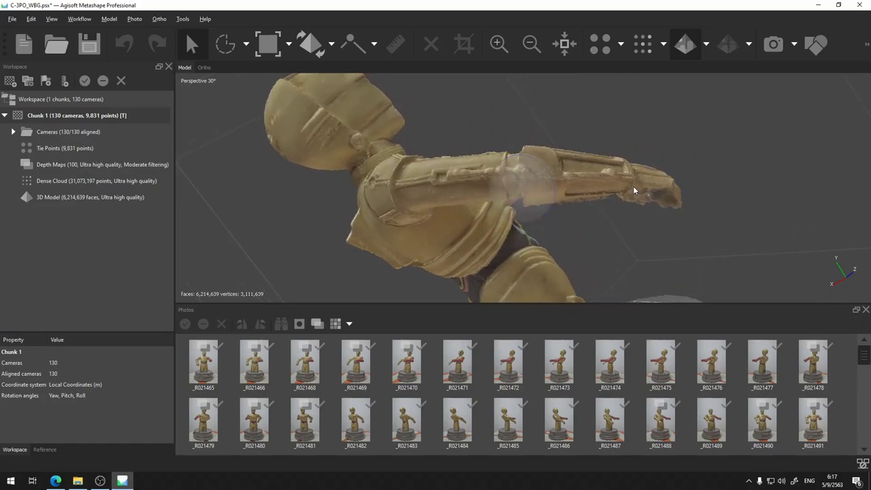
pyautogui.moveTo(544, 195); pyautogui.dragTo(368, 201)
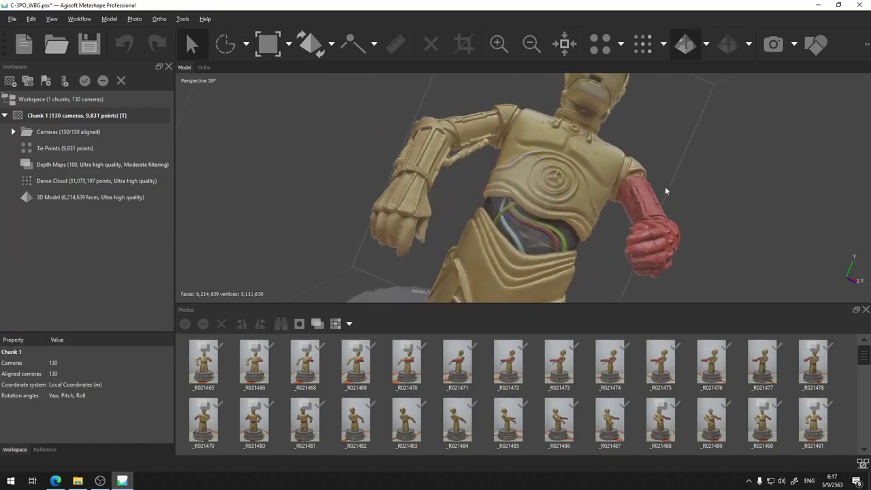
# - Examine the textured figure's chest, back, waist wiring and base from several sides
pyautogui.moveTo(514, 160); pyautogui.dragTo(466, 168)
pyautogui.scroll(-3, 476, 198)
pyautogui.moveTo(477, 197); pyautogui.dragTo(543, 189)
pyautogui.scroll(3, 486, 203)
pyautogui.moveTo(587, 228); pyautogui.dragTo(533, 163)
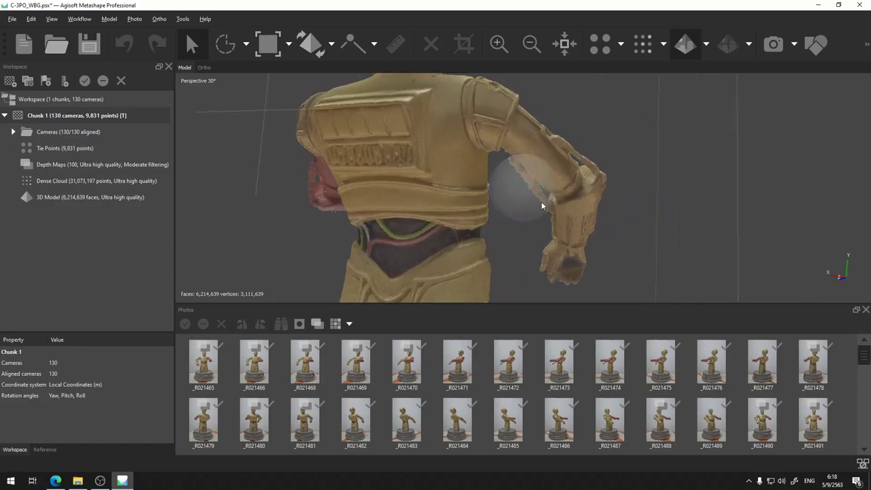
pyautogui.moveTo(524, 195); pyautogui.dragTo(659, 161)
pyautogui.moveTo(537, 180); pyautogui.dragTo(520, 187)
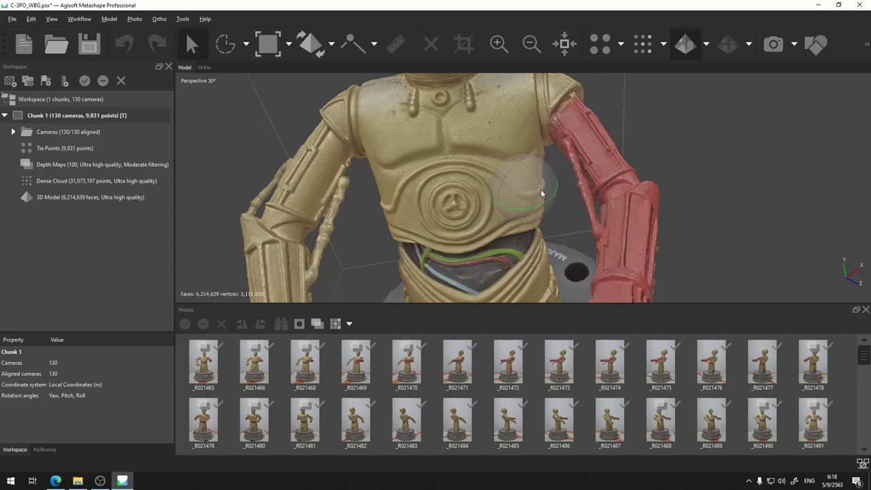
pyautogui.moveTo(520, 199); pyautogui.dragTo(500, 197)
pyautogui.scroll(-3, 545, 255)
pyautogui.moveTo(557, 207); pyautogui.dragTo(247, 196)
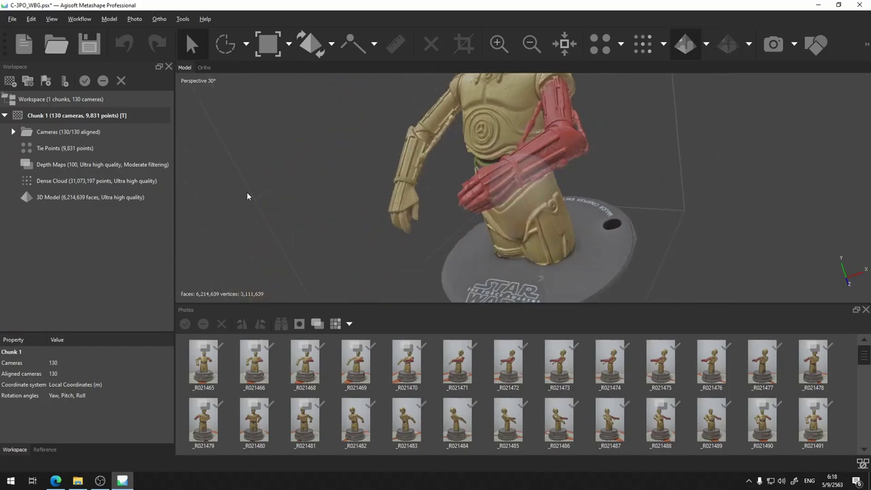
# - Collapse Chunk 1, view the whole figure from several angles, and save the project
pyautogui.click(5, 115)
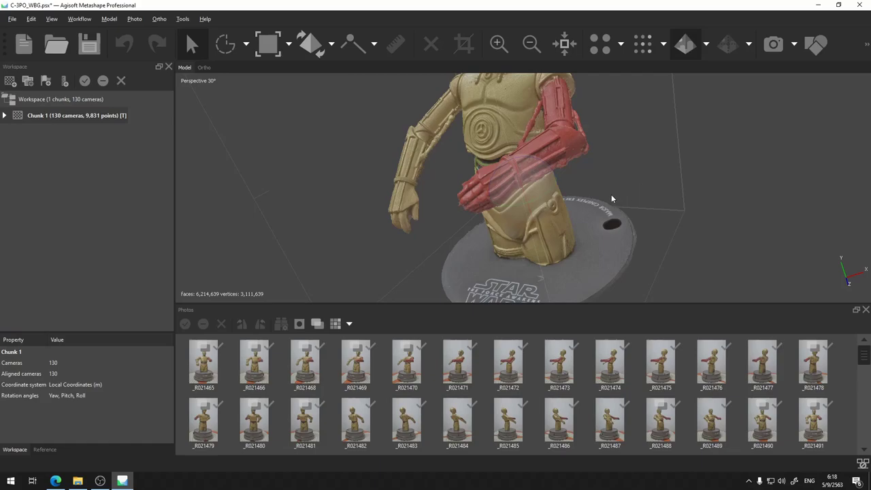
pyautogui.moveTo(651, 159); pyautogui.dragTo(592, 232)
pyautogui.scroll(-3, 547, 201)
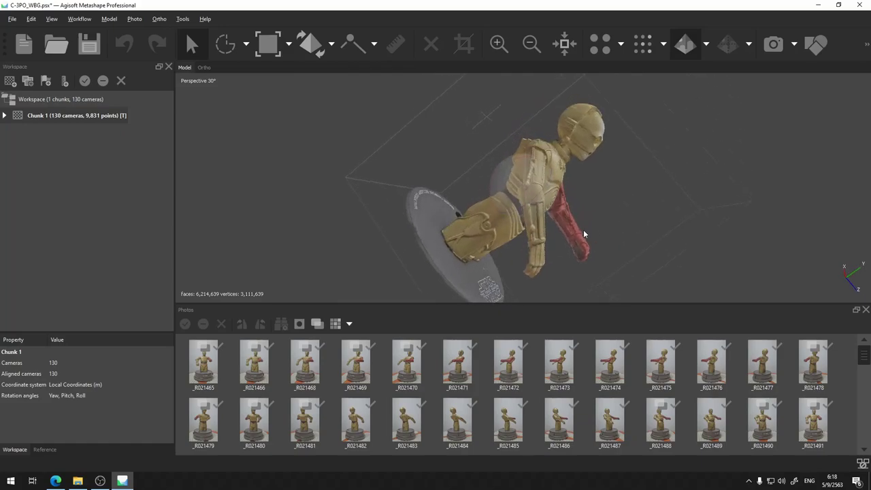
pyautogui.moveTo(506, 193); pyautogui.dragTo(444, 157)
pyautogui.moveTo(535, 183); pyautogui.dragTo(459, 131)
pyautogui.hotkey('ctrl', 's')
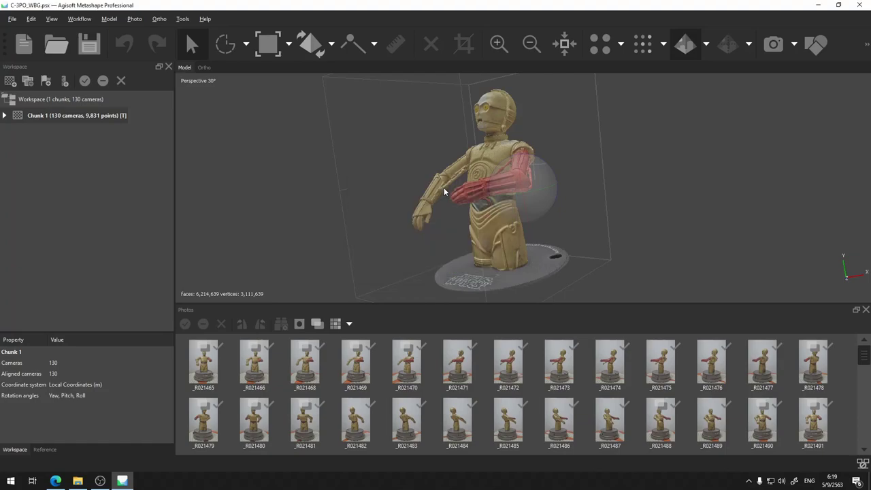
# - Open the project C-3PO.psx from the W4-5 folder
pyautogui.click(13, 19)
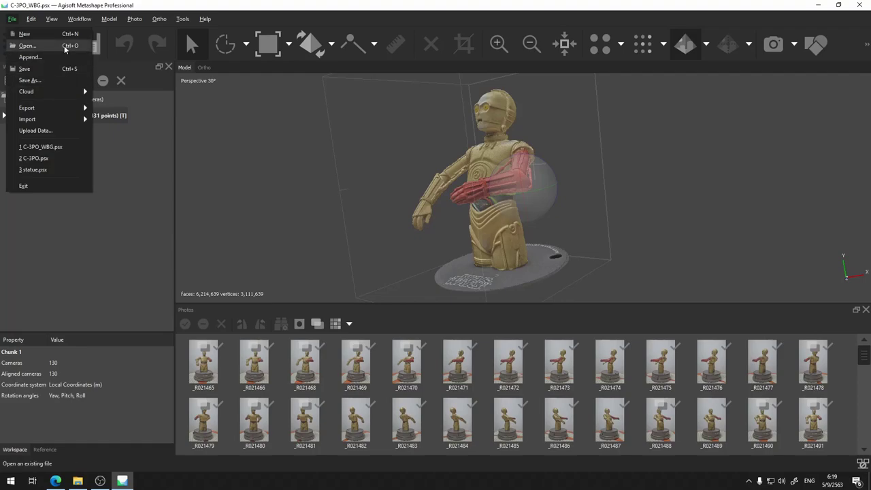
pyautogui.click(27, 46)
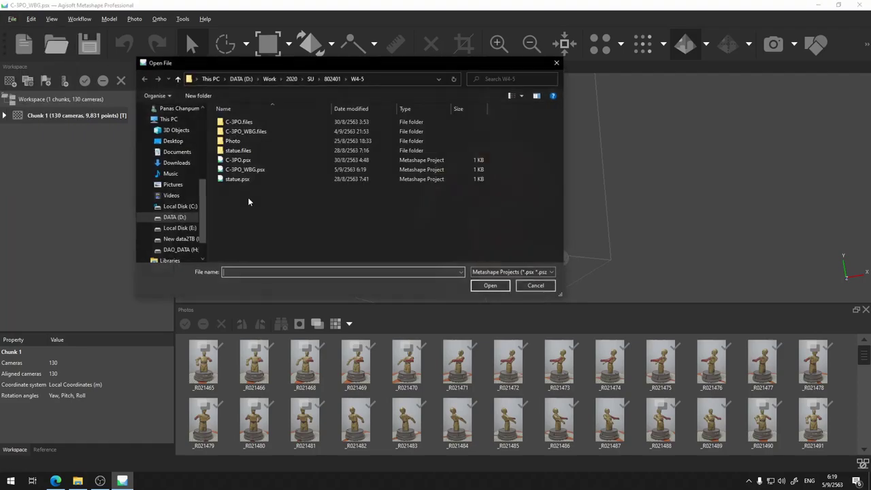
pyautogui.click(279, 161)
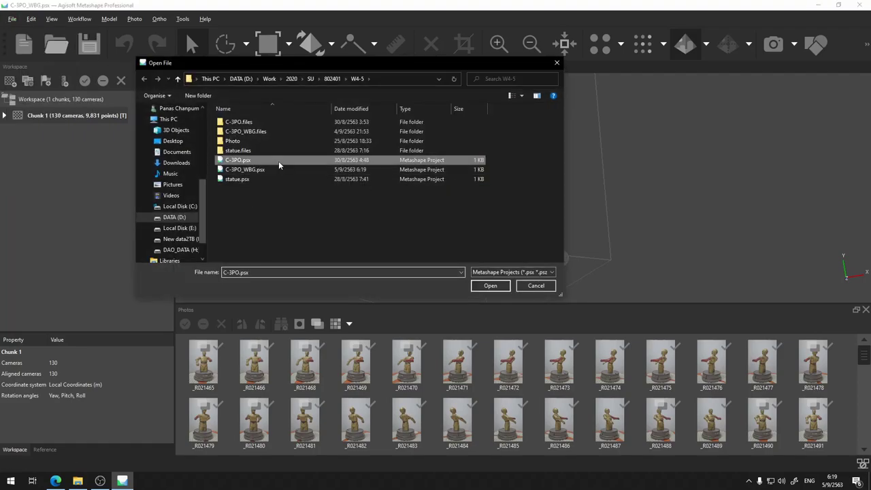
pyautogui.click(498, 286)
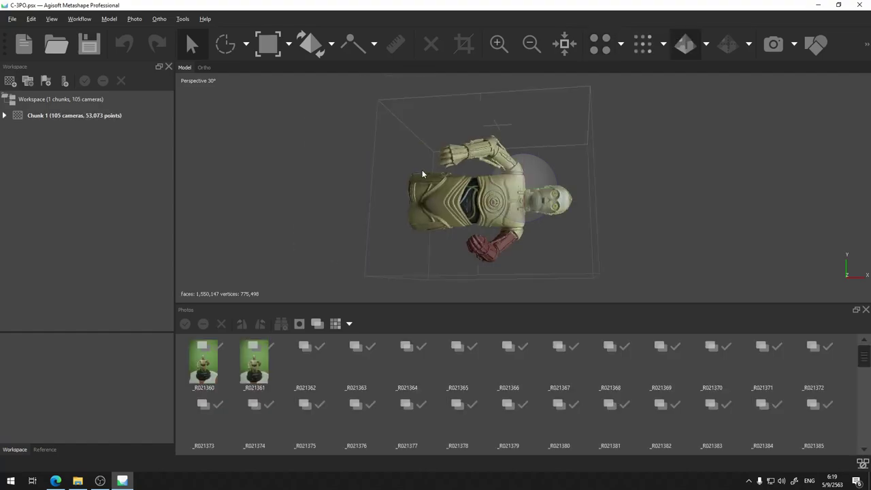
# - Examine the green-screen model's torso, waist wiring and the insides of its hands for texture quality
pyautogui.moveTo(520, 215); pyautogui.dragTo(502, 231)
pyautogui.scroll(3, 487, 213)
pyautogui.scroll(4, 502, 227)
pyautogui.moveTo(502, 243); pyautogui.dragTo(351, 77, button='right')
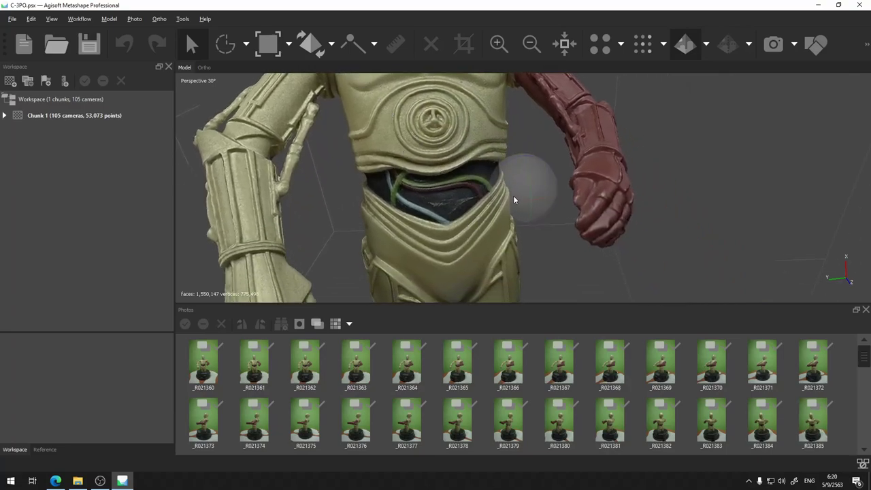
pyautogui.moveTo(512, 189); pyautogui.dragTo(783, 169)
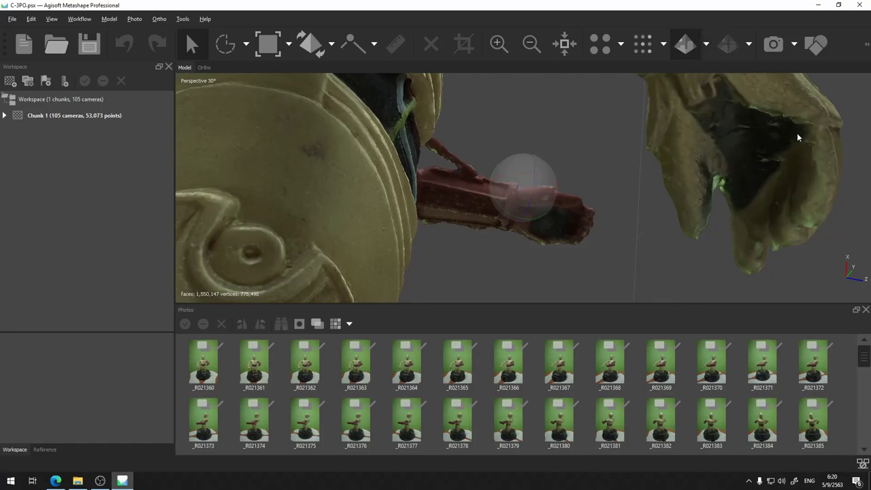
pyautogui.moveTo(630, 211); pyautogui.dragTo(427, 145)
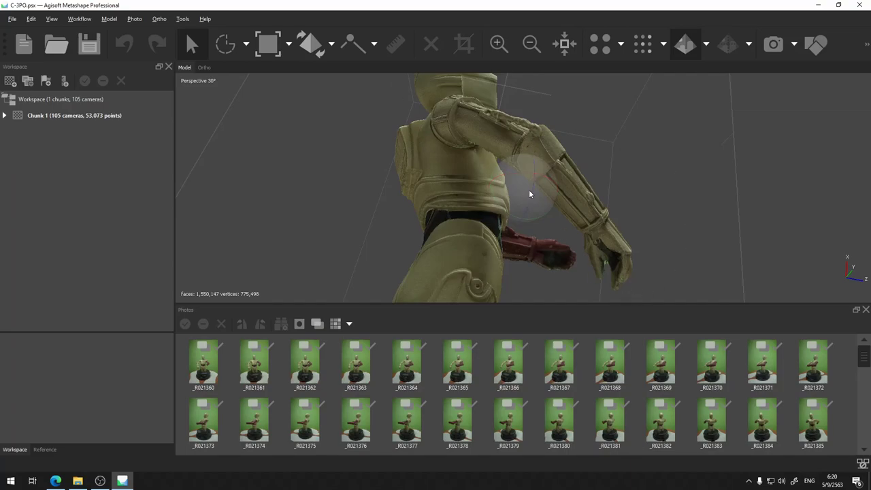
pyautogui.moveTo(523, 188); pyautogui.dragTo(495, 186)
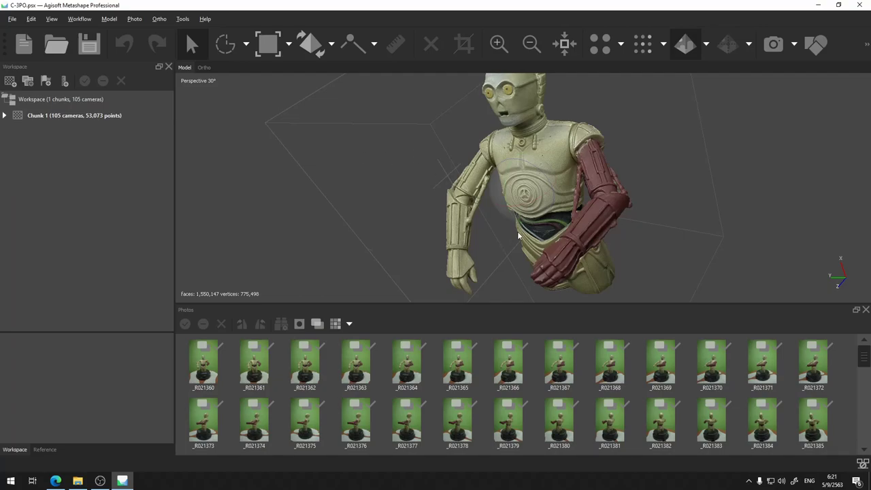
# - Inspect the green-screen model's palms, arm struts, hips and chest from below, the side and the front
pyautogui.moveTo(499, 253); pyautogui.dragTo(412, 146)
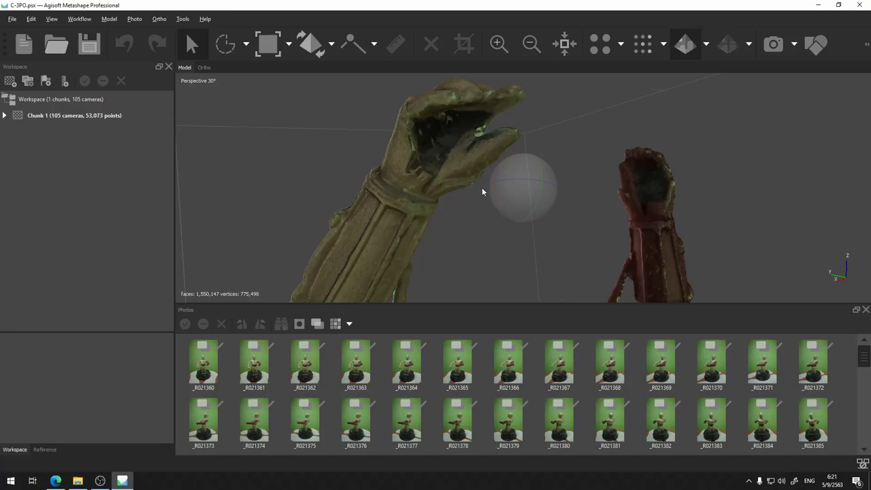
pyautogui.moveTo(523, 224); pyautogui.dragTo(428, 181)
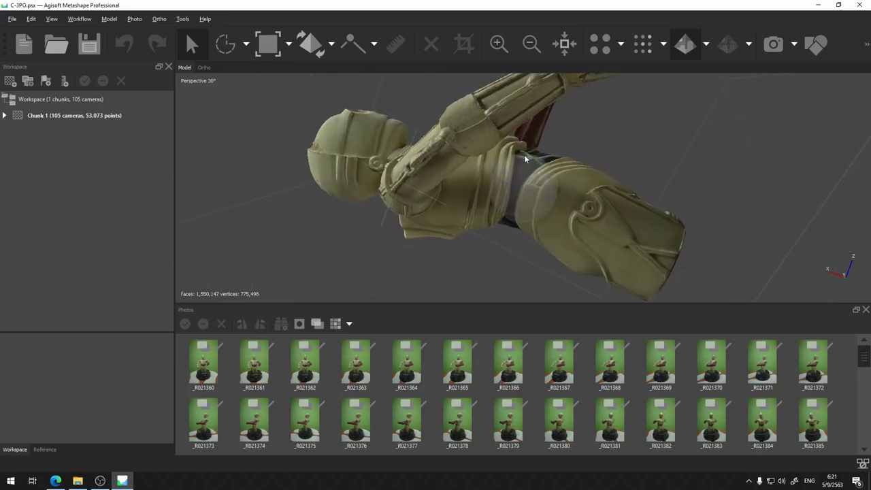
pyautogui.moveTo(530, 178); pyautogui.dragTo(514, 264)
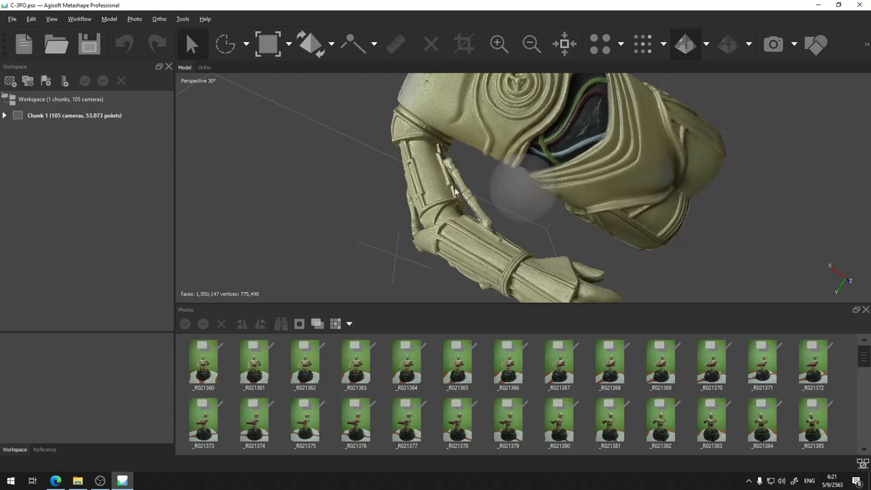
pyautogui.moveTo(469, 217); pyautogui.dragTo(515, 204)
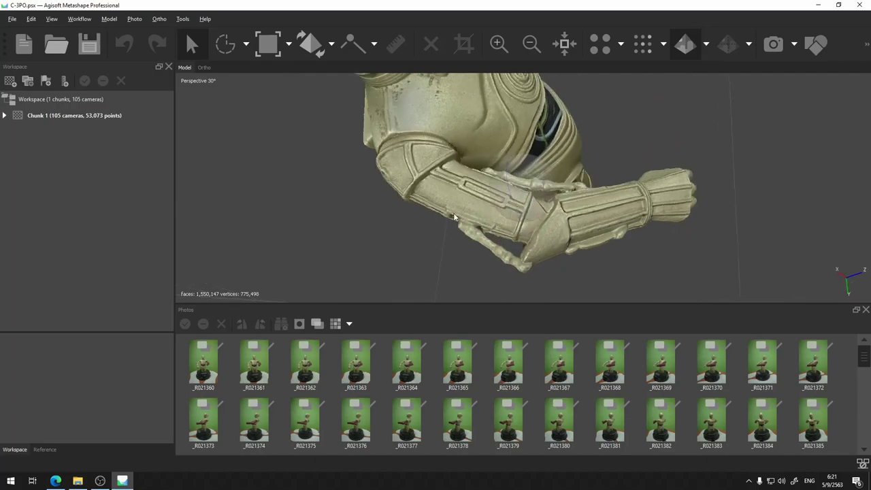
pyautogui.moveTo(510, 246); pyautogui.dragTo(486, 164)
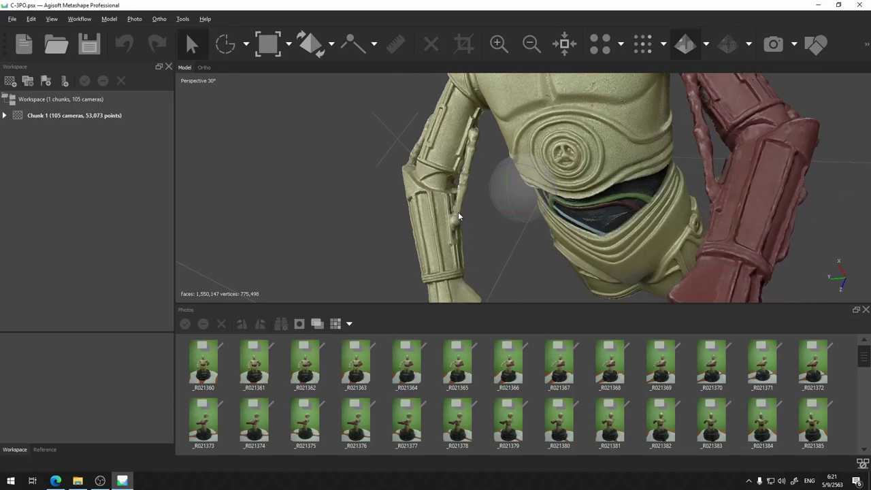
pyautogui.moveTo(695, 174); pyautogui.dragTo(599, 143)
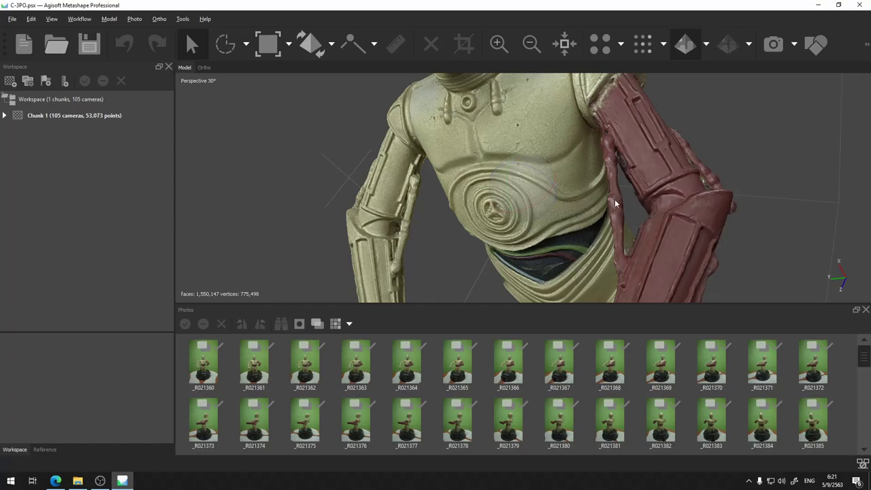
pyautogui.scroll(-5, 615, 199)
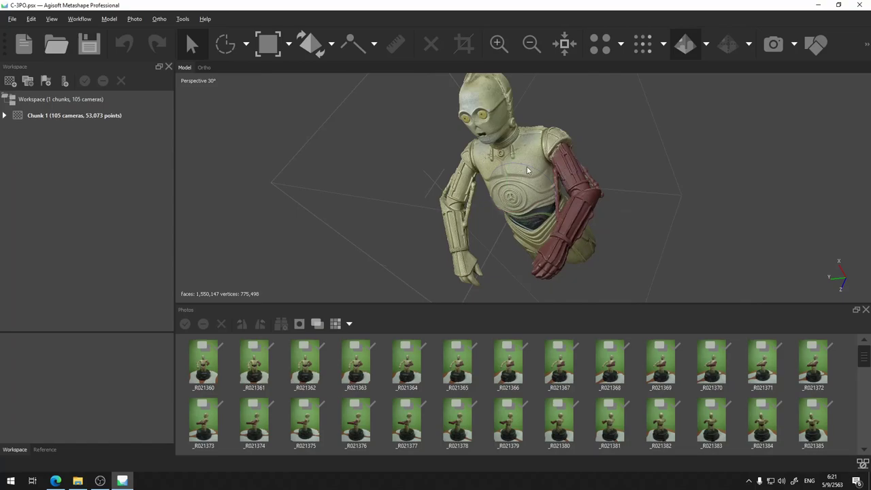
pyautogui.scroll(3, 570, 187)
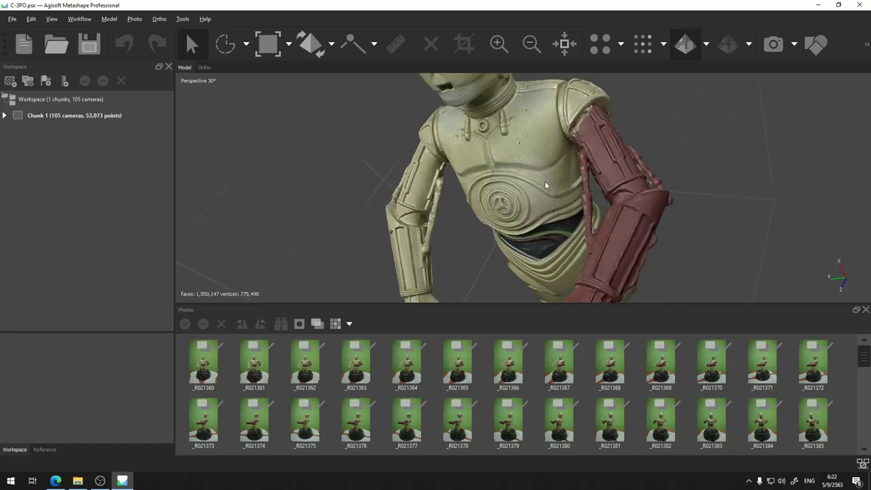
# - Reopen the project C-3PO_WBG.psx and bring its textured figure into close view
pyautogui.click(56, 44)
pyautogui.doubleClick(243, 171)
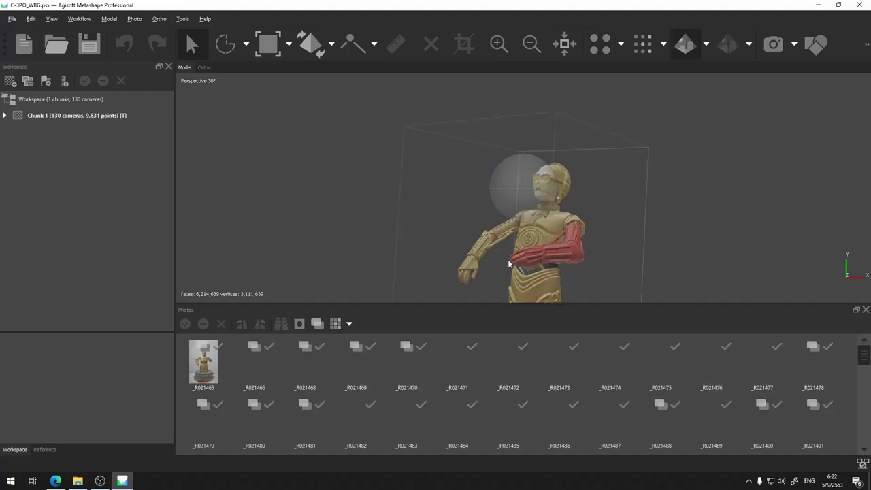
pyautogui.scroll(5, 508, 253)
pyautogui.moveTo(537, 244); pyautogui.dragTo(495, 170)
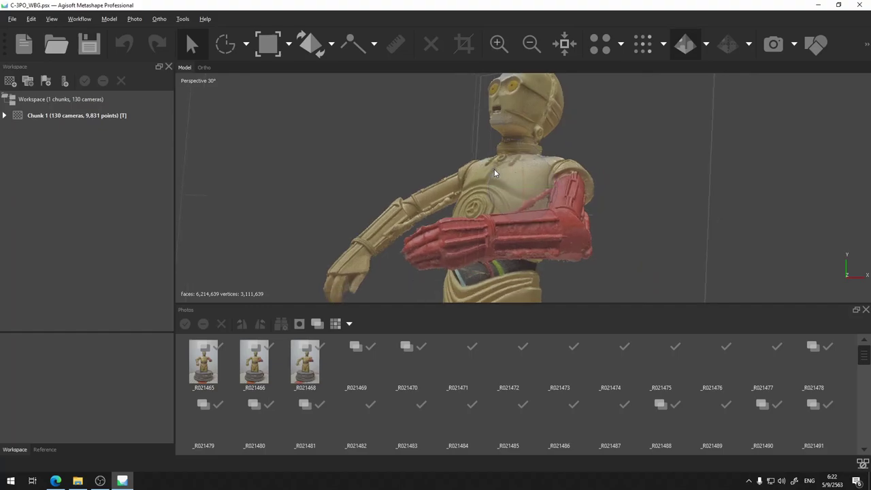
# - Examine the white-background model's arms, chest and overall shape from the front and sides for comparison
pyautogui.moveTo(519, 206); pyautogui.dragTo(531, 223)
pyautogui.moveTo(511, 189); pyautogui.dragTo(590, 163)
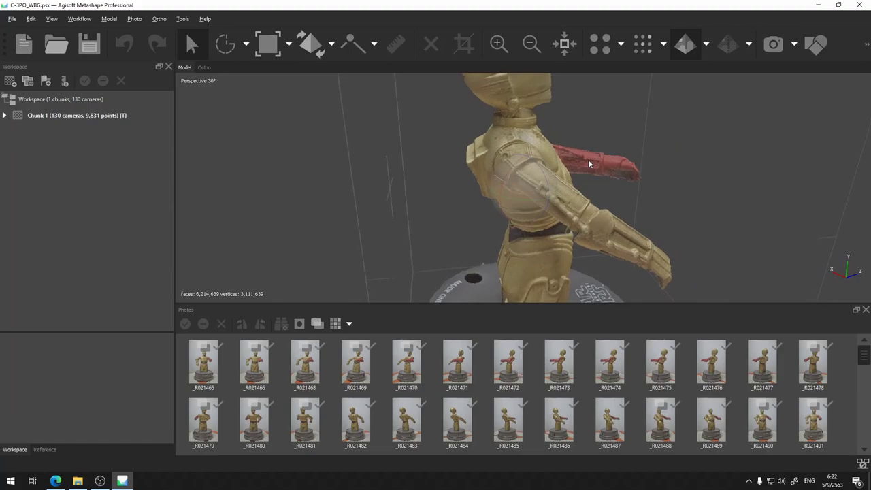
pyautogui.moveTo(523, 189); pyautogui.dragTo(467, 195)
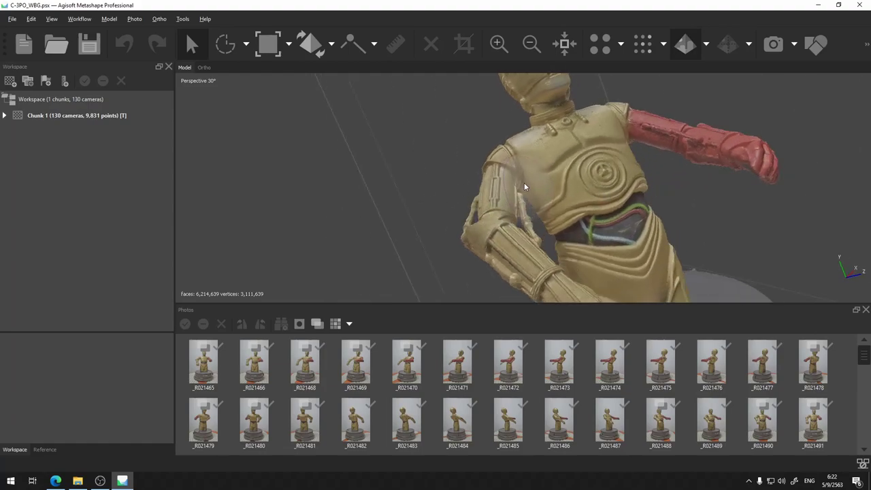
pyautogui.moveTo(494, 189); pyautogui.dragTo(516, 207)
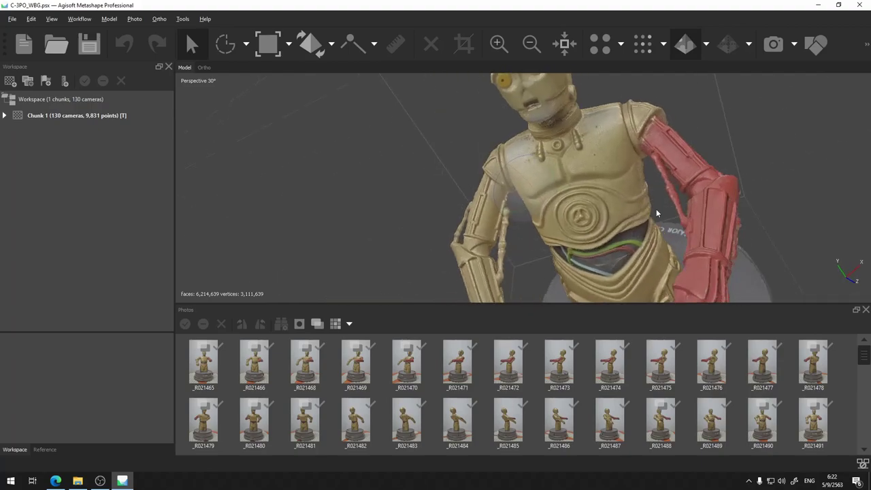
pyautogui.moveTo(538, 165); pyautogui.dragTo(556, 220)
pyautogui.scroll(-5, 622, 243)
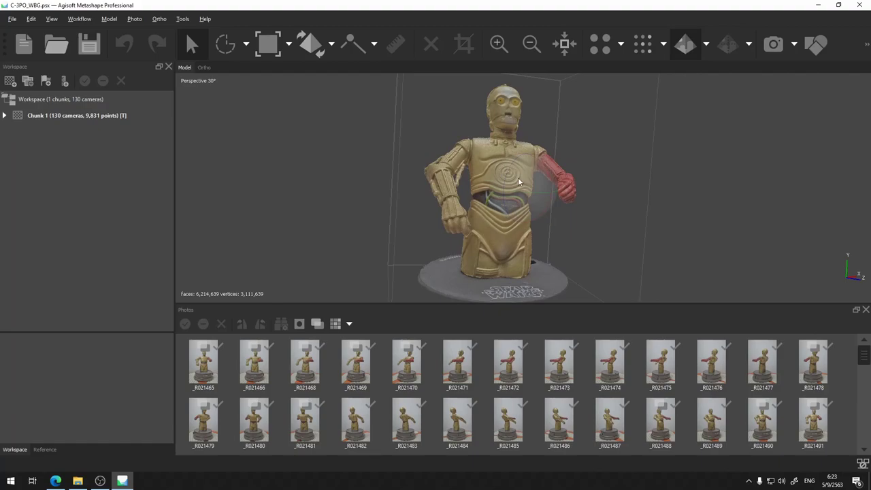
pyautogui.moveTo(523, 178); pyautogui.dragTo(588, 192)
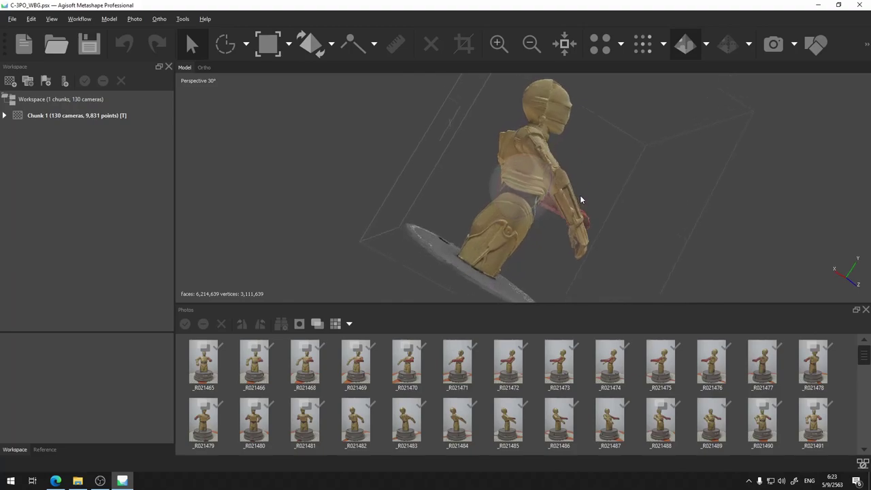
pyautogui.moveTo(636, 150); pyautogui.dragTo(511, 173)
pyautogui.moveTo(605, 216); pyautogui.dragTo(597, 179)
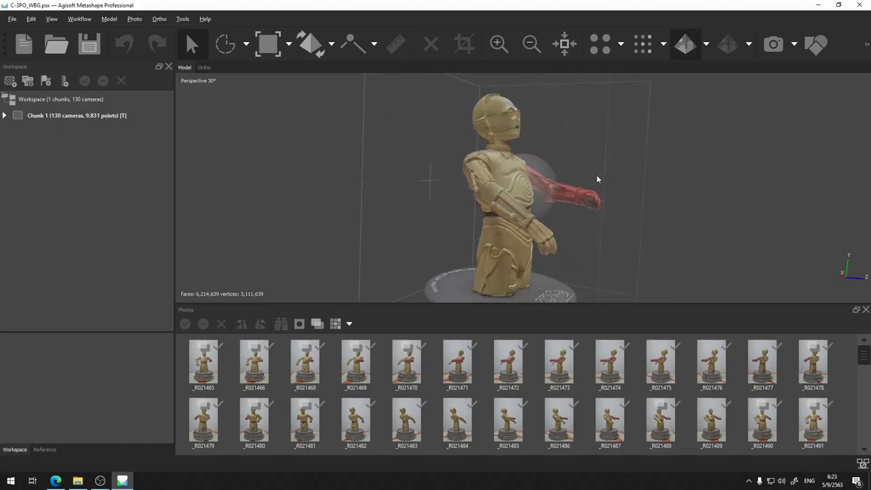